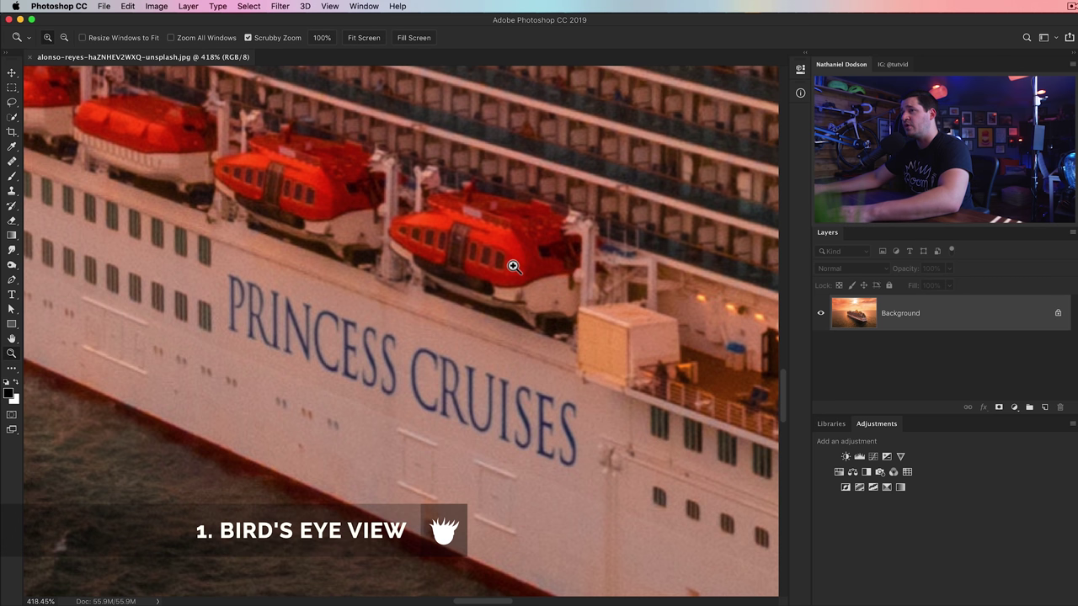
Use Bird's Eye View (hold H) to jump around the cruise ship, then return to the Zoom tool
key(h)
drag(484, 298, 435, 314)
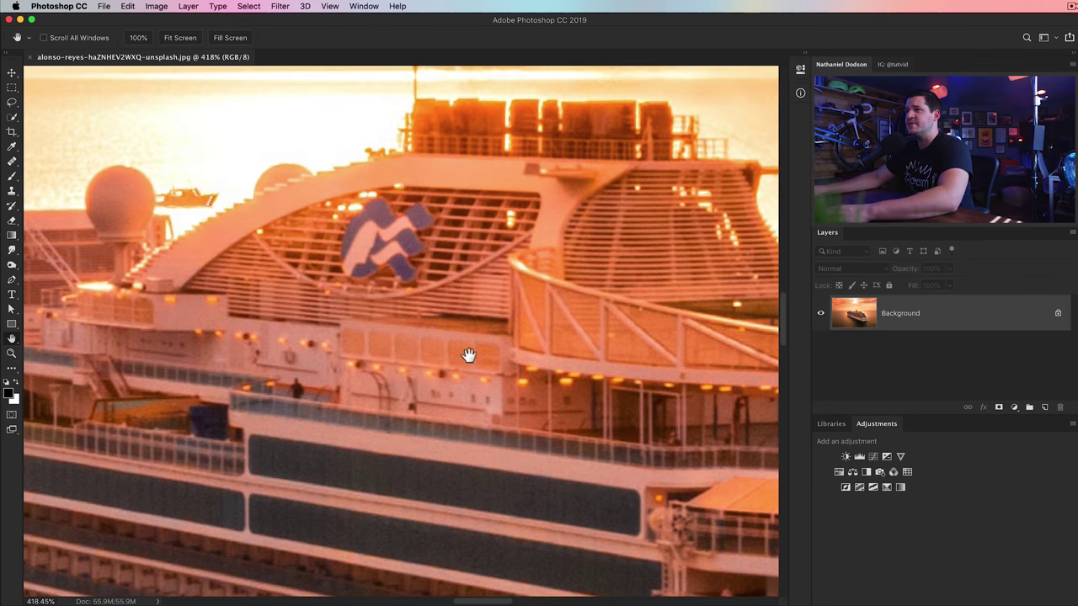
drag(469, 356, 368, 396)
key(z)
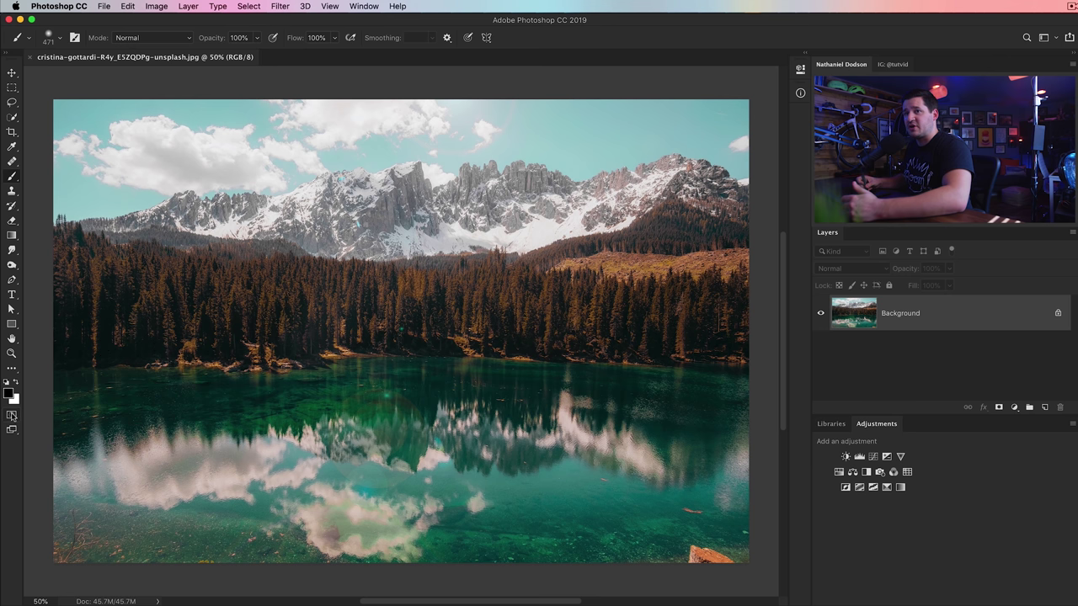
Set the Quick Mask options and paint a Quick Mask over the lake to select the water
double_click(11, 415)
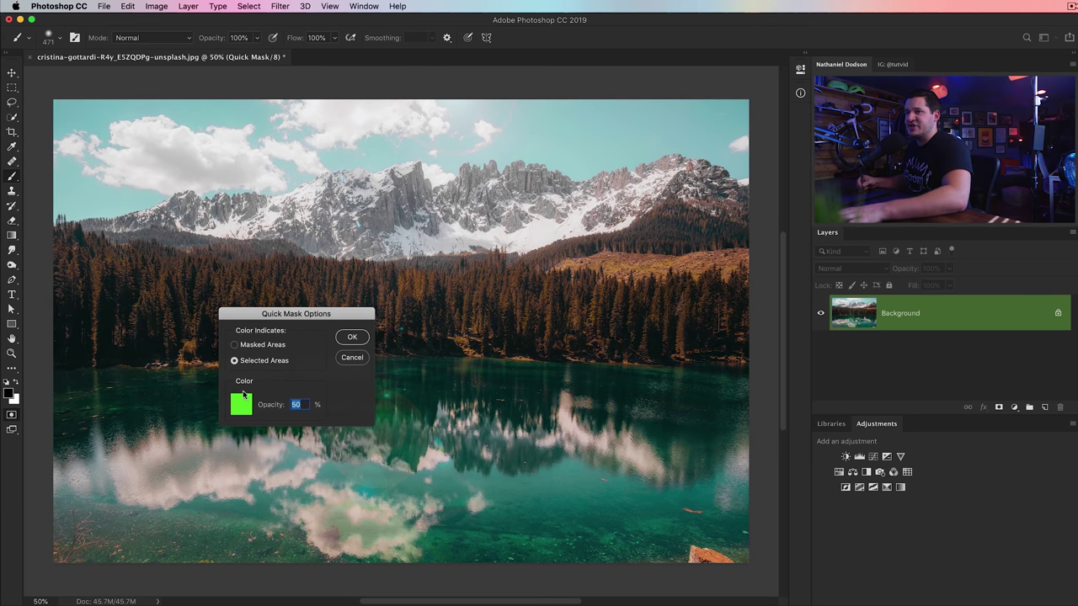
click(353, 338)
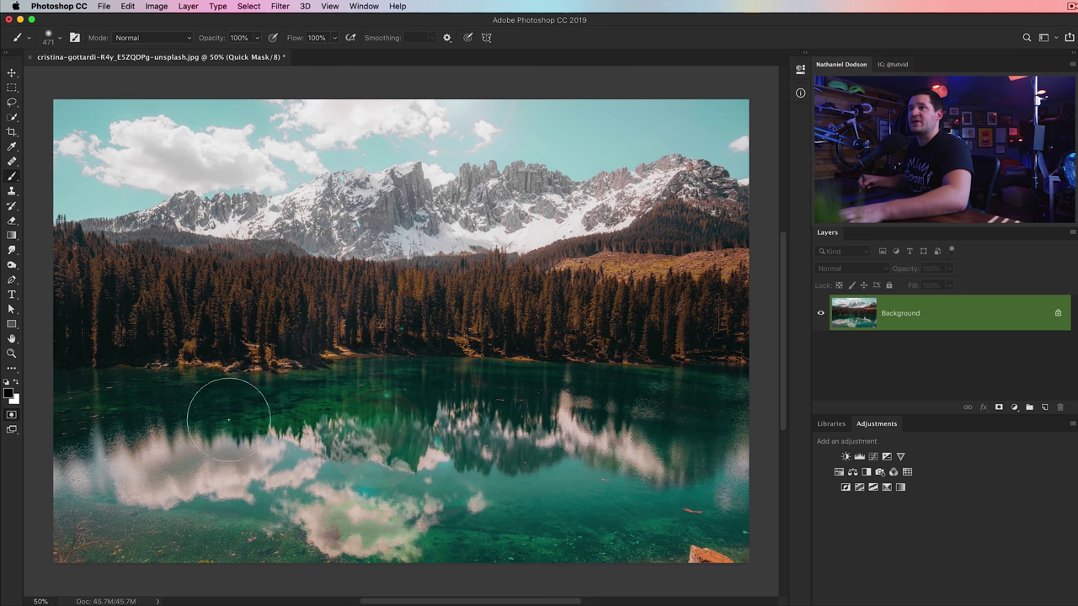
mouse_move(135, 433)
mouse_down()
mouse_move(69, 397)
mouse_move(470, 385)
mouse_move(684, 401)
mouse_move(753, 394)
mouse_move(696, 470)
mouse_move(760, 506)
mouse_move(746, 538)
mouse_move(685, 516)
mouse_move(629, 565)
mouse_move(587, 574)
mouse_move(667, 500)
mouse_move(690, 459)
mouse_move(536, 427)
mouse_move(167, 473)
mouse_move(124, 459)
mouse_move(23, 493)
mouse_move(77, 516)
mouse_move(134, 506)
mouse_move(144, 520)
mouse_move(171, 514)
mouse_move(326, 556)
mouse_move(422, 556)
mouse_move(486, 584)
mouse_move(537, 539)
mouse_up()
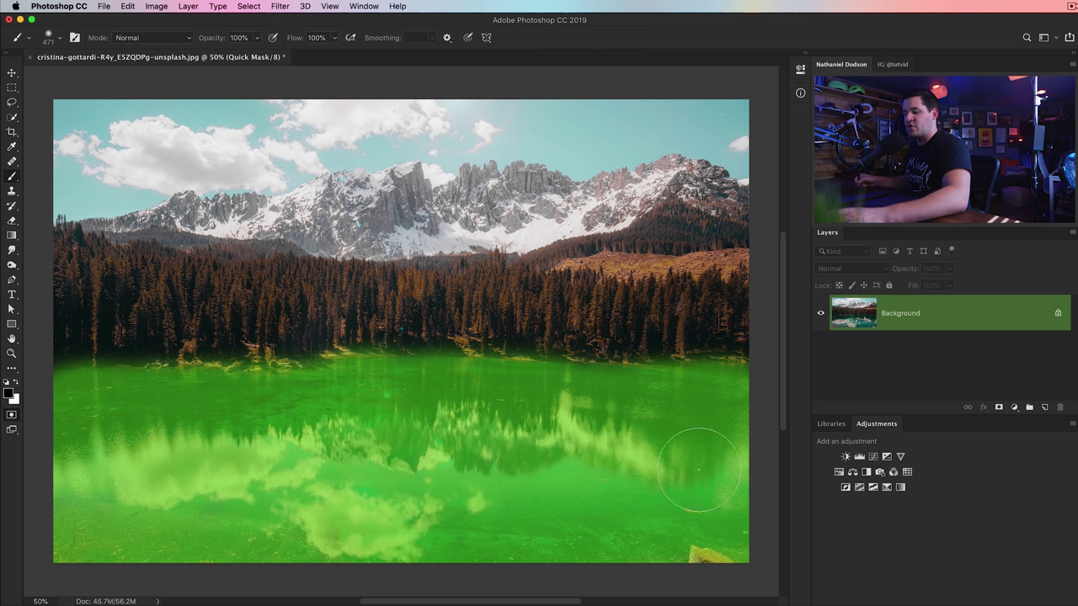
key(q)
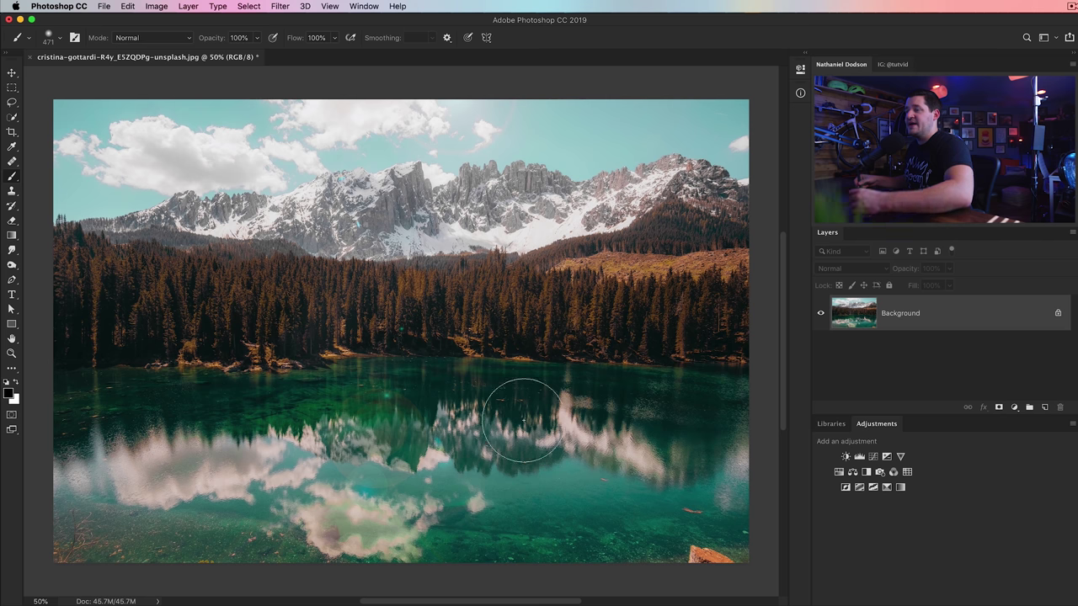
key(ctrl+d)
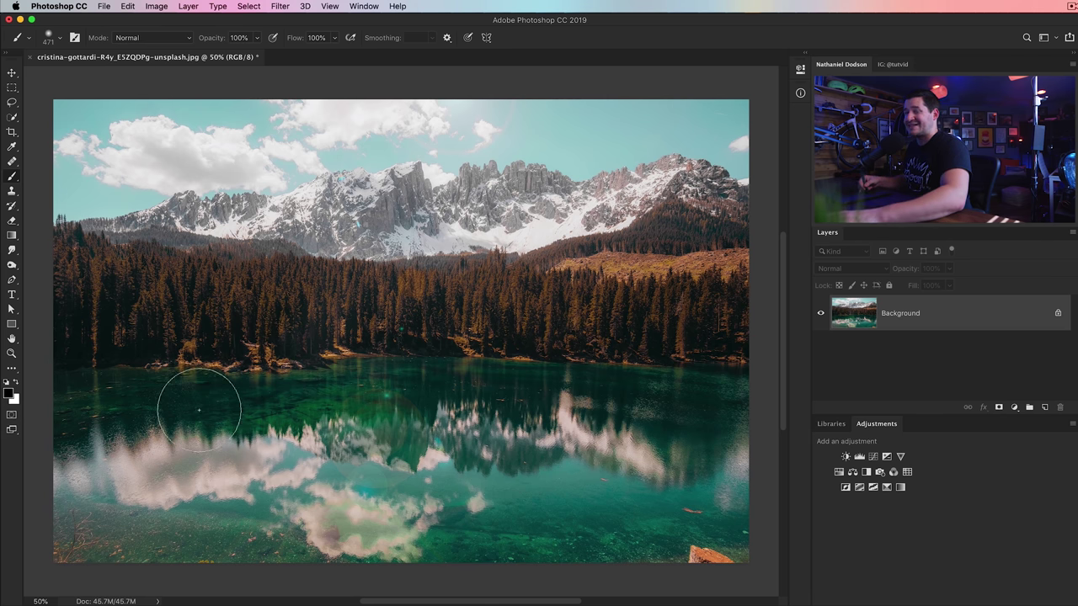
key(q)
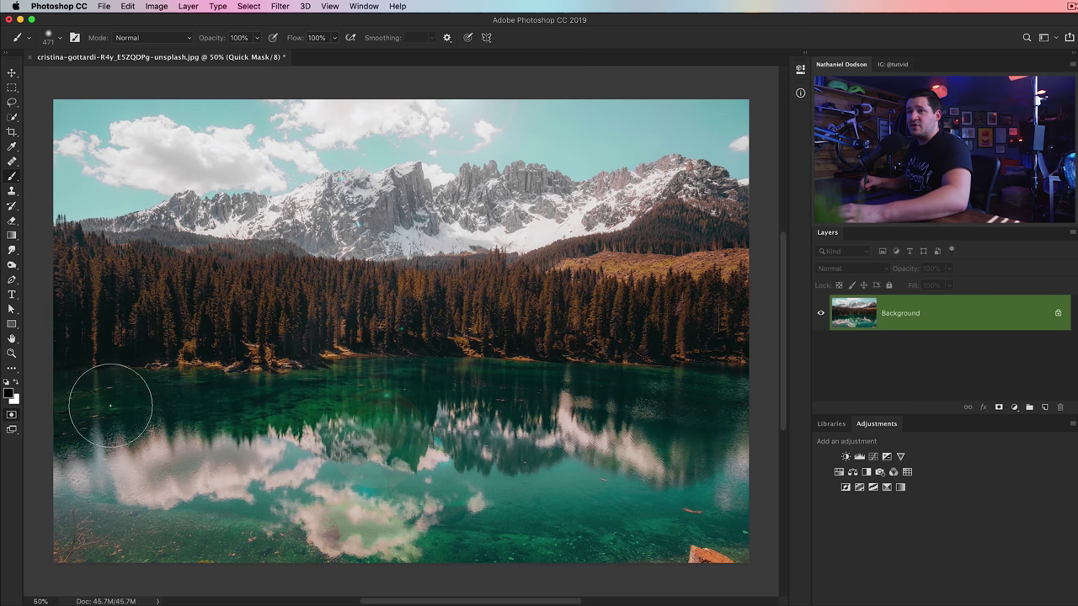
drag(108, 396, 313, 387)
key(ctrl+z)
key(q)
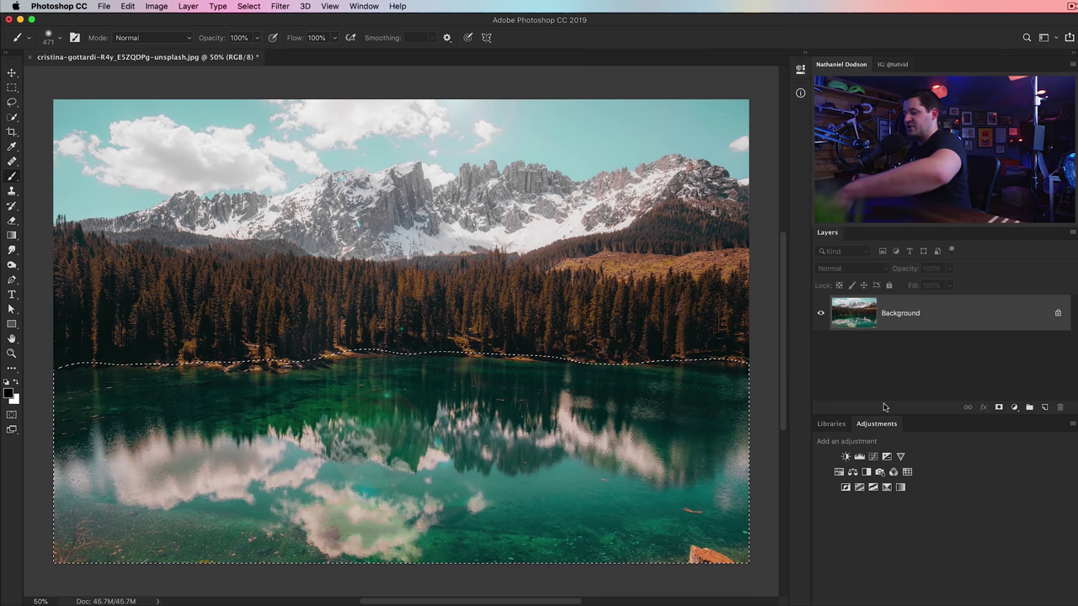
Darken the lake with a Levels adjustment on the Green channel's midtones, then deselect
key(ctrl+l)
click(699, 183)
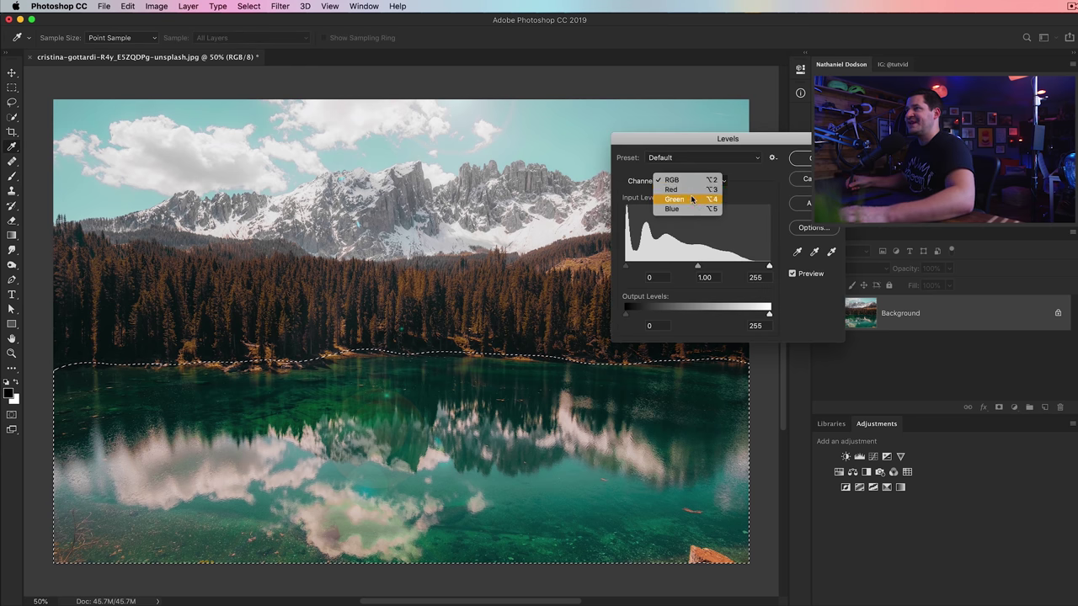
click(693, 202)
drag(697, 266, 702, 269)
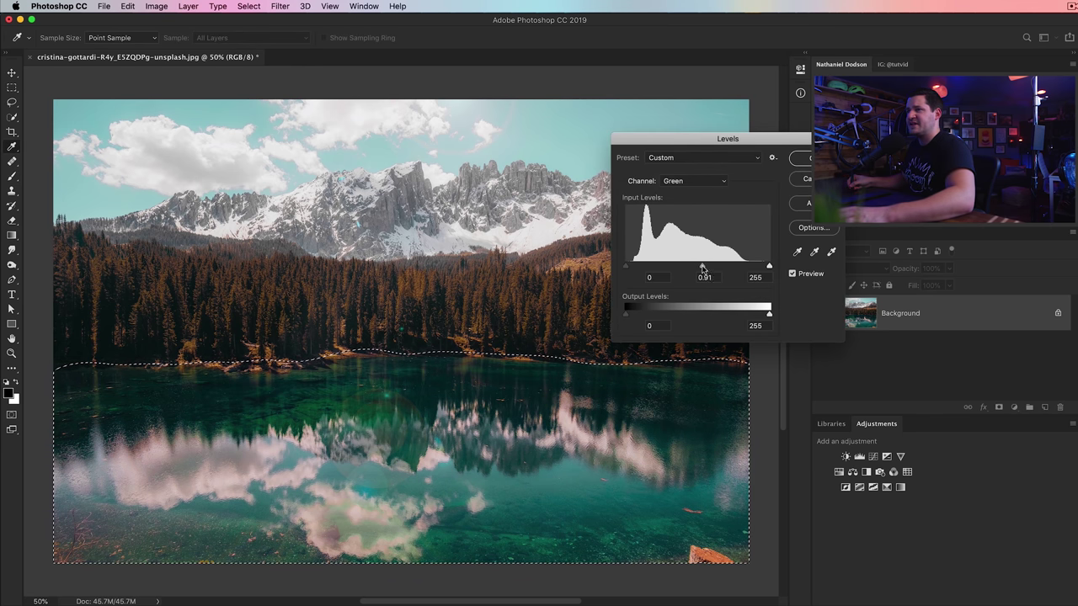
key(Return)
key(b)
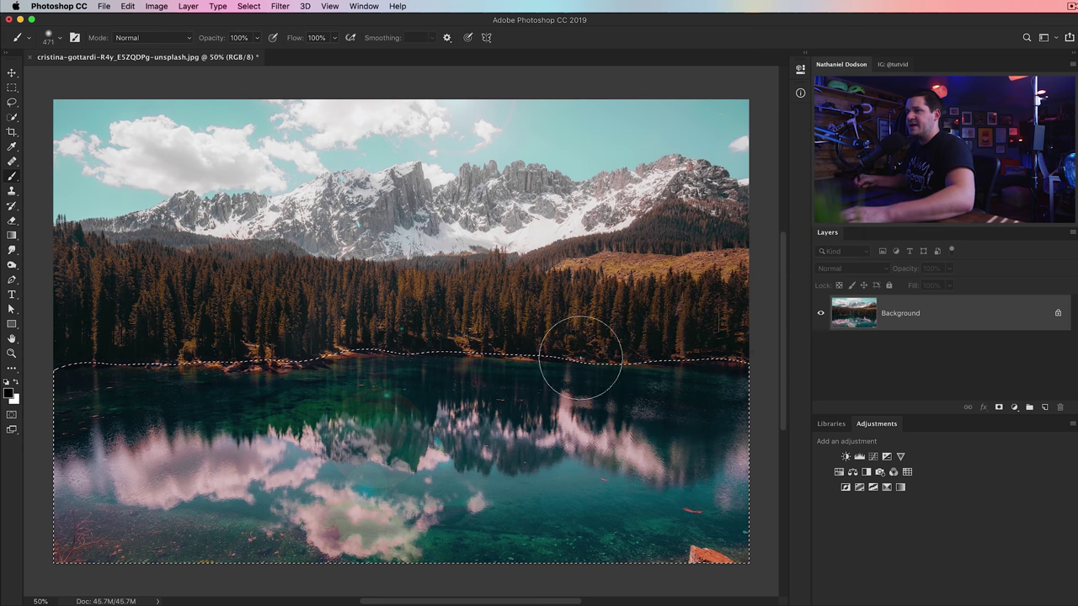
key(super+d)
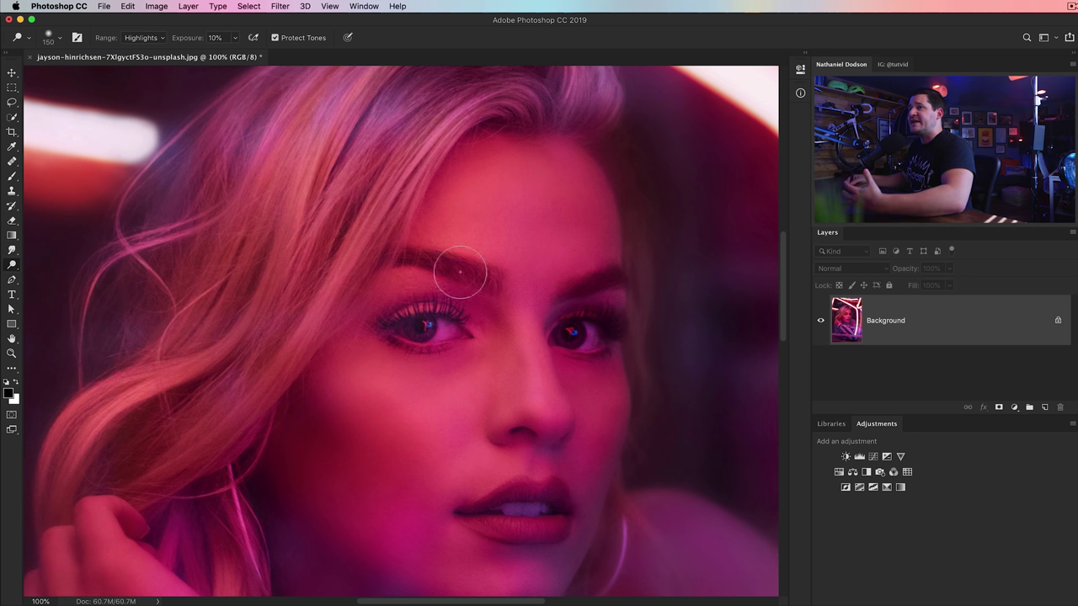
Lasso the portrait's forehead, dodge it lighter, deselect, then undo the brightening
drag(469, 289, 458, 356)
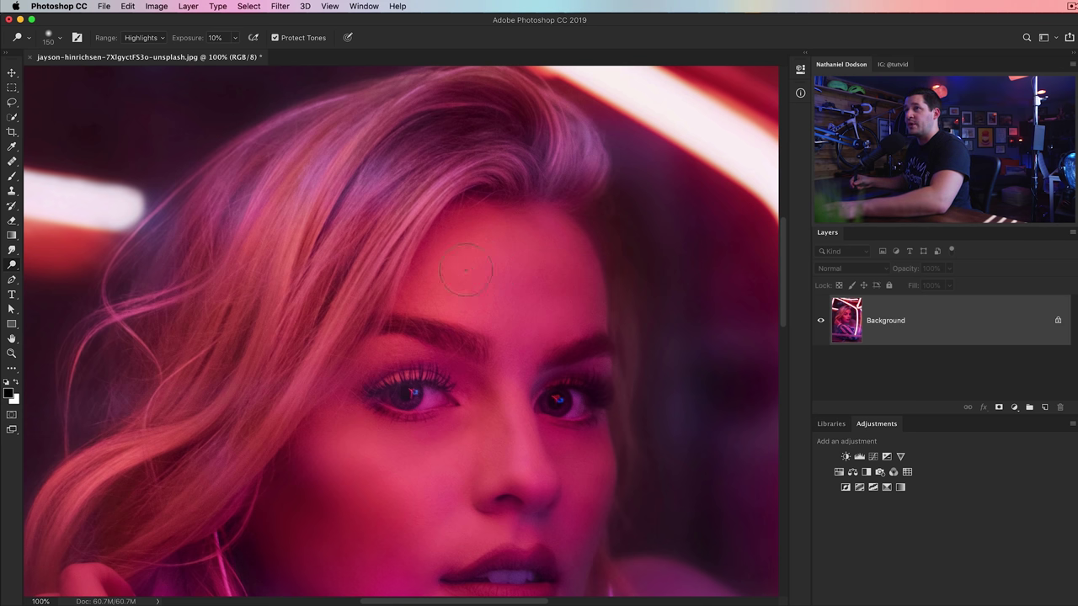
key(l)
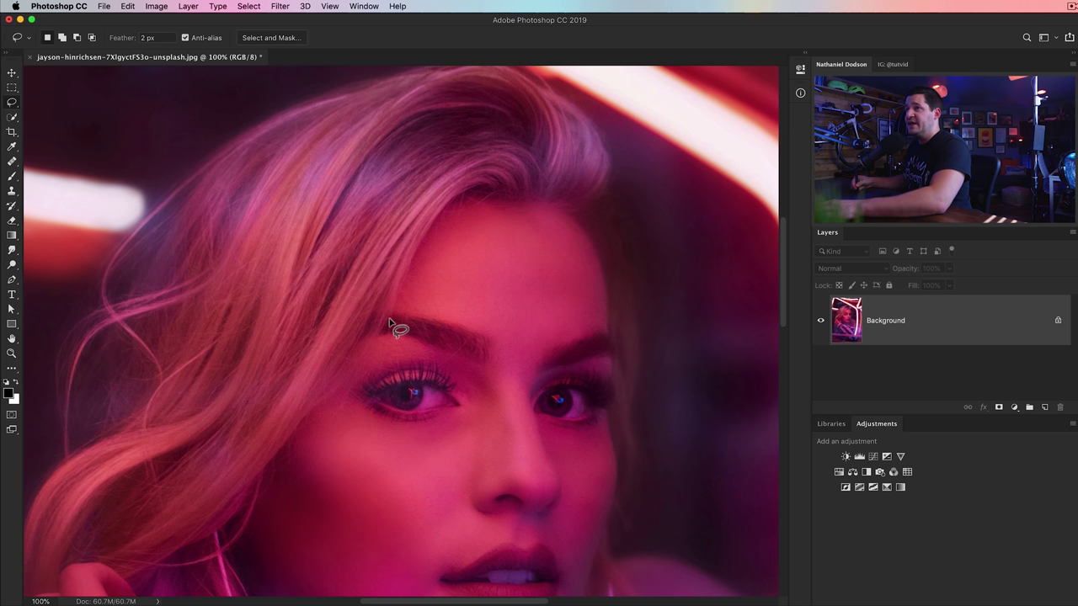
mouse_move(582, 309)
mouse_down()
mouse_move(557, 350)
mouse_move(392, 321)
mouse_up()
key(o)
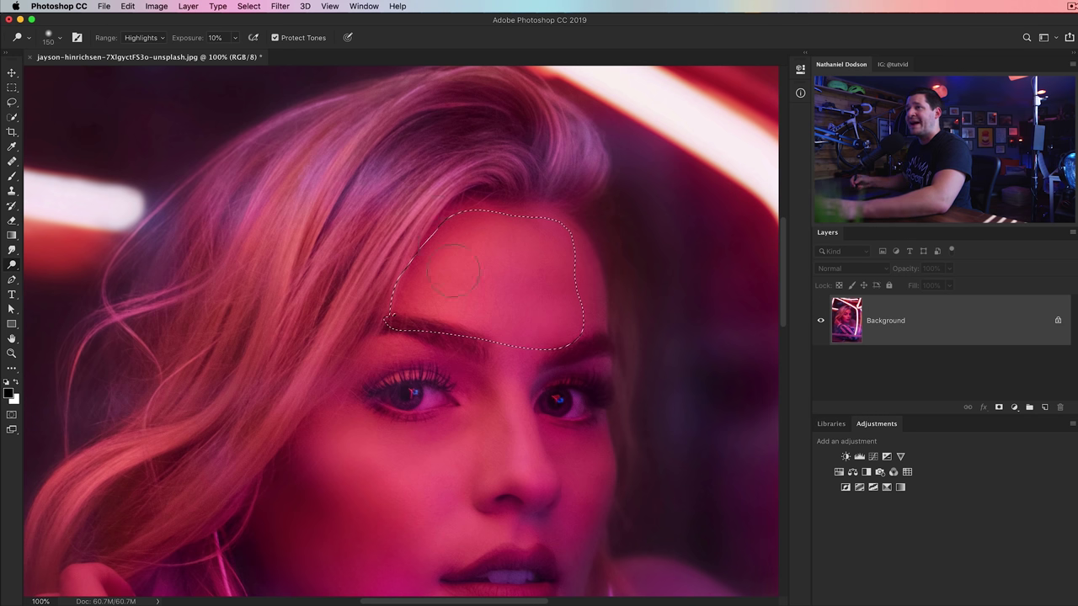
mouse_move(493, 239)
mouse_down()
mouse_move(416, 304)
mouse_move(550, 246)
mouse_move(478, 240)
mouse_move(494, 278)
mouse_move(473, 276)
mouse_move(511, 329)
mouse_up()
key(super+d)
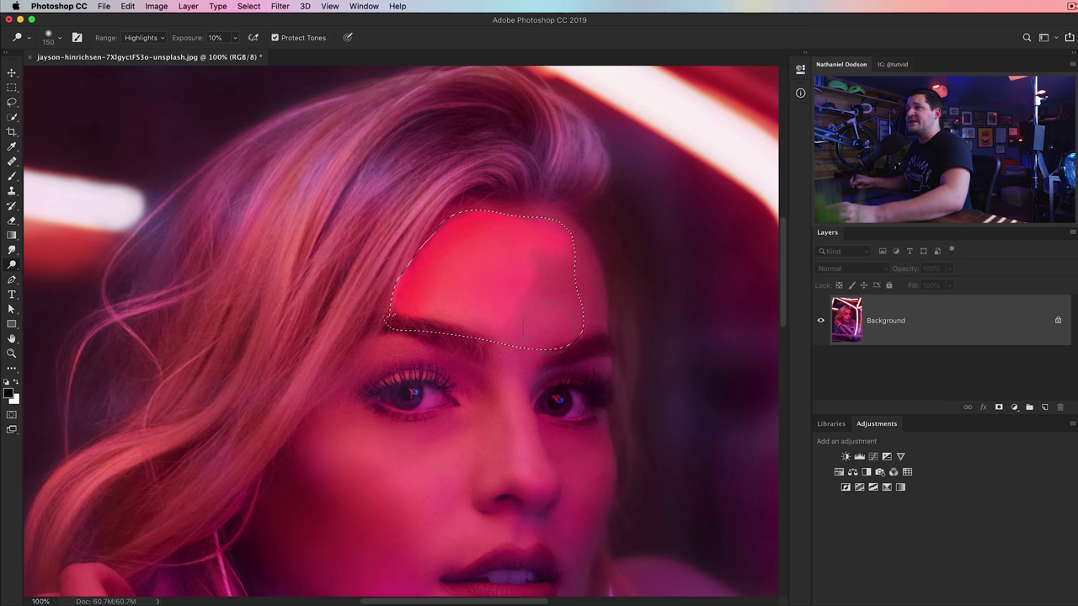
key(super+z)
key(super+z)
key(super+z)
key(super+z)
key(super+z)
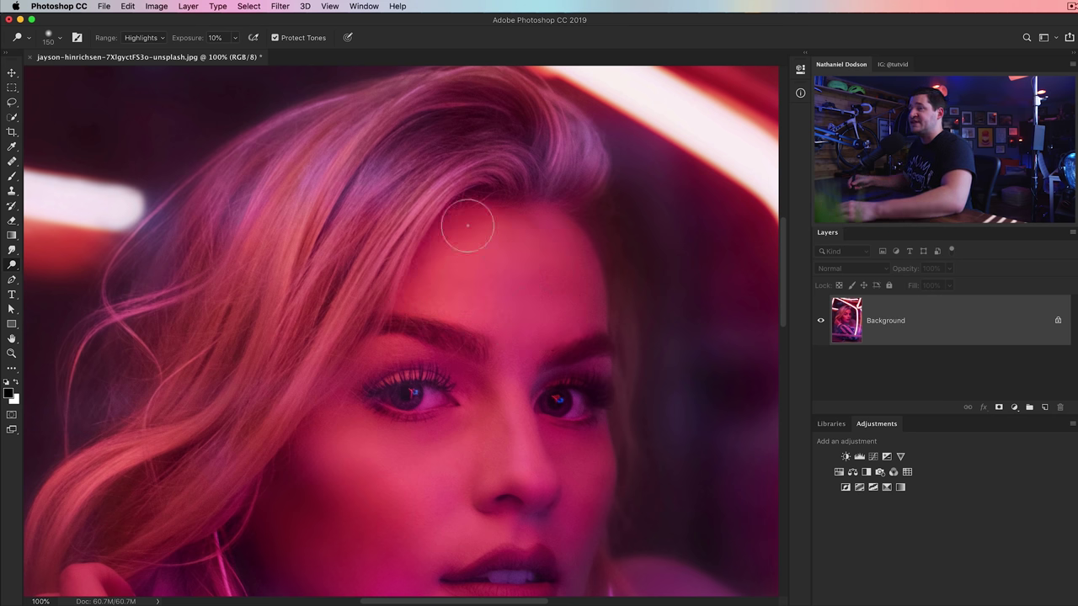
Scroll and pan the portrait view back toward the lips
scroll(478, 262, down, 10)
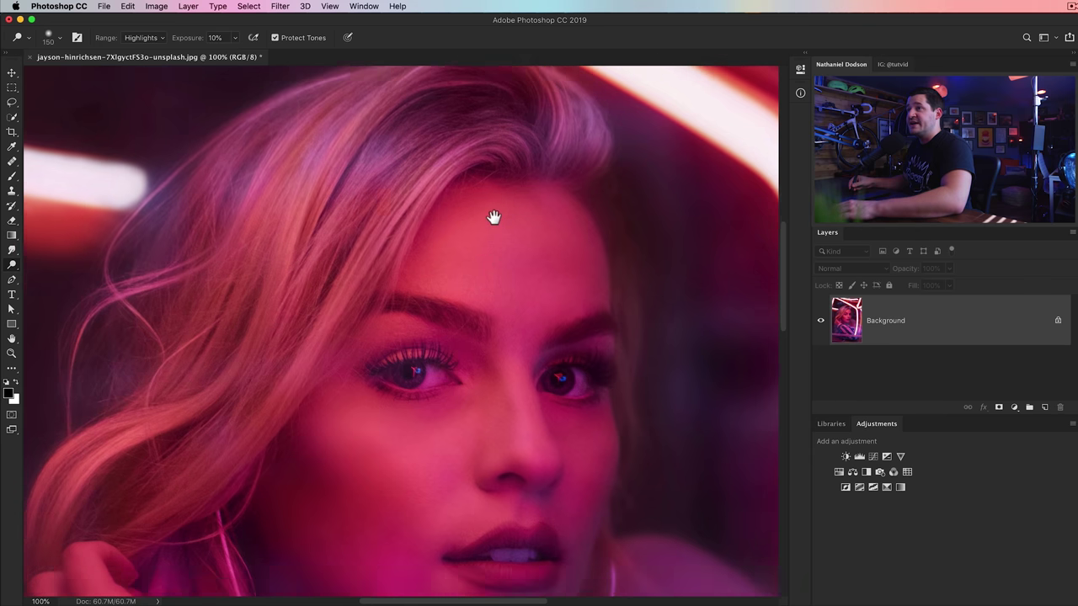
scroll(399, 412, left, 4)
scroll(399, 413, down, 3)
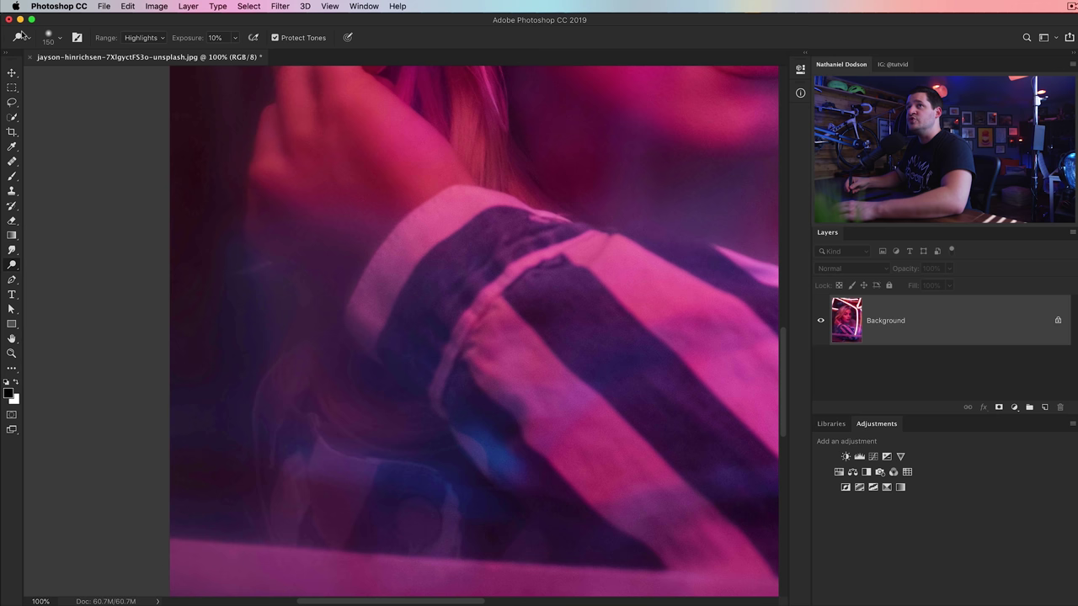
drag(418, 298, 331, 322)
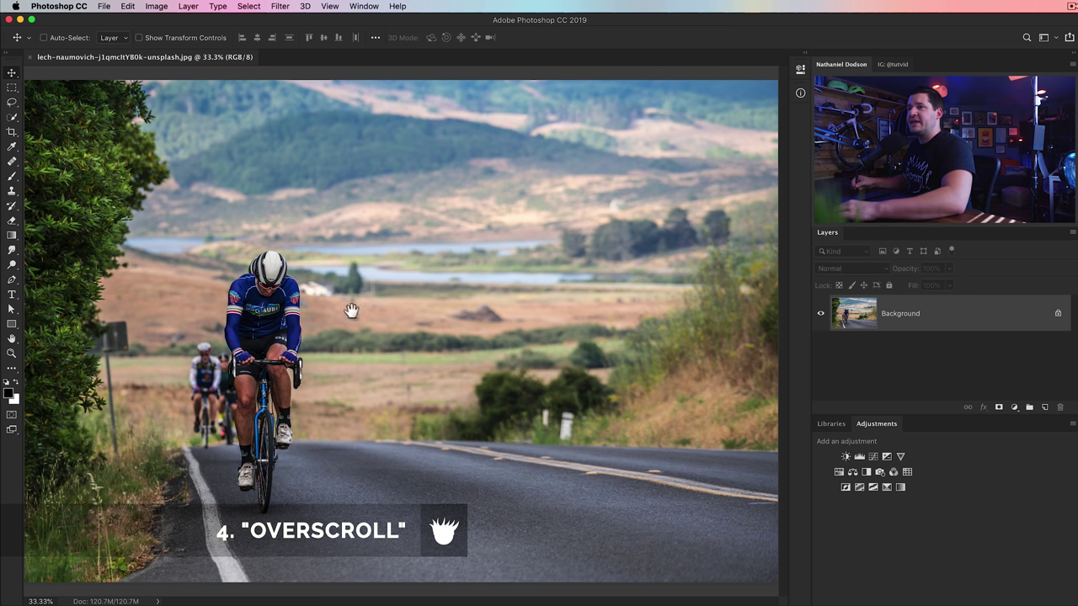
Zoom out on the cyclist photo, test and undo a black brush stroke, then fit on screen
key(super+minus)
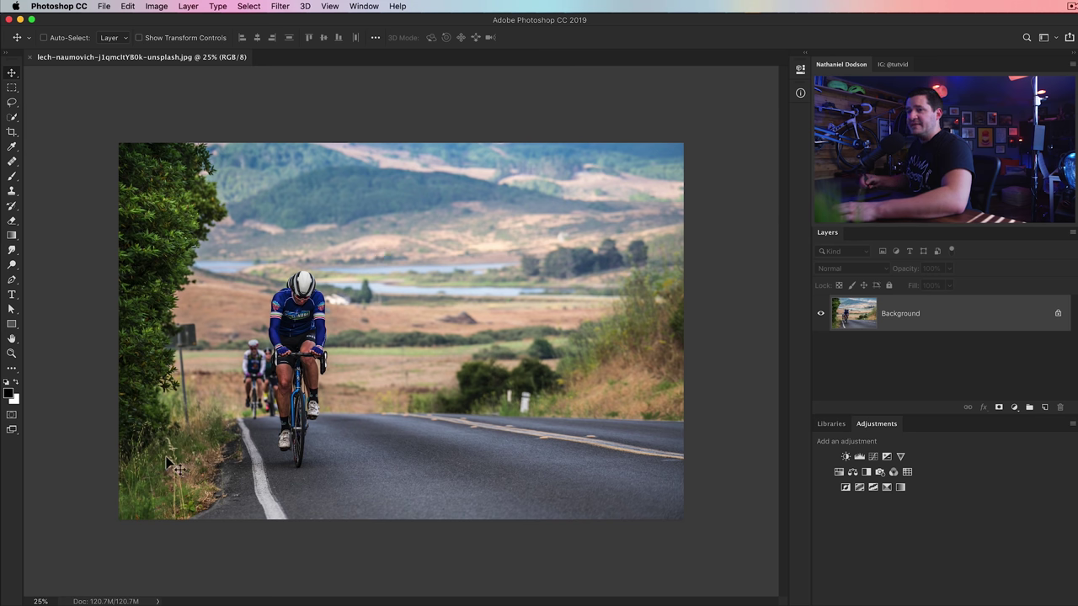
key(b)
mouse_move(132, 498)
mouse_down()
mouse_move(216, 511)
mouse_move(228, 479)
mouse_move(124, 516)
mouse_move(170, 523)
mouse_up()
key(super+z)
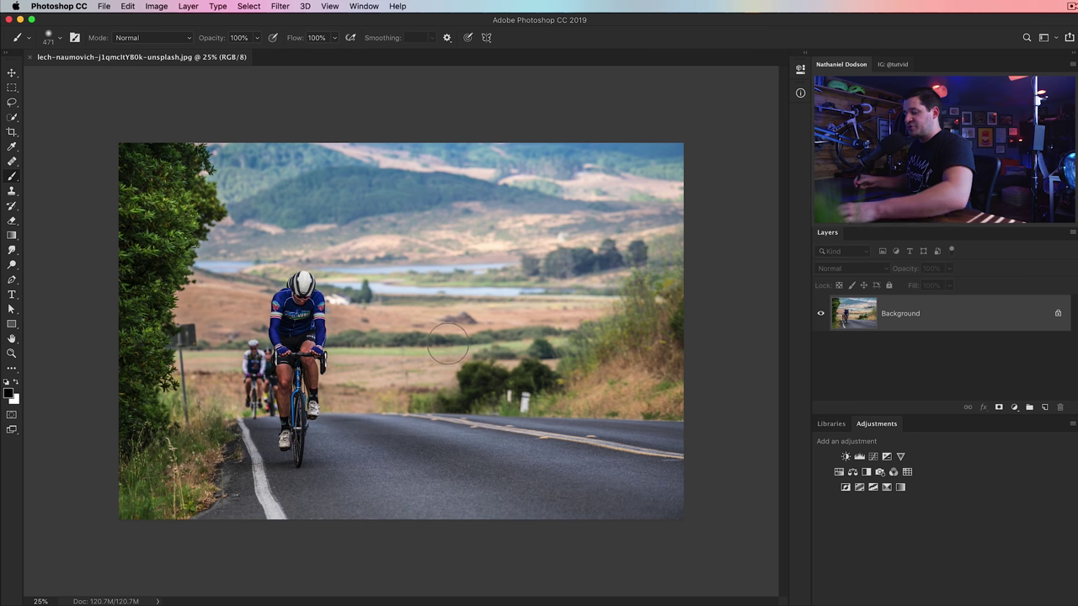
scroll(446, 345, up, 3)
drag(315, 366, 549, 170)
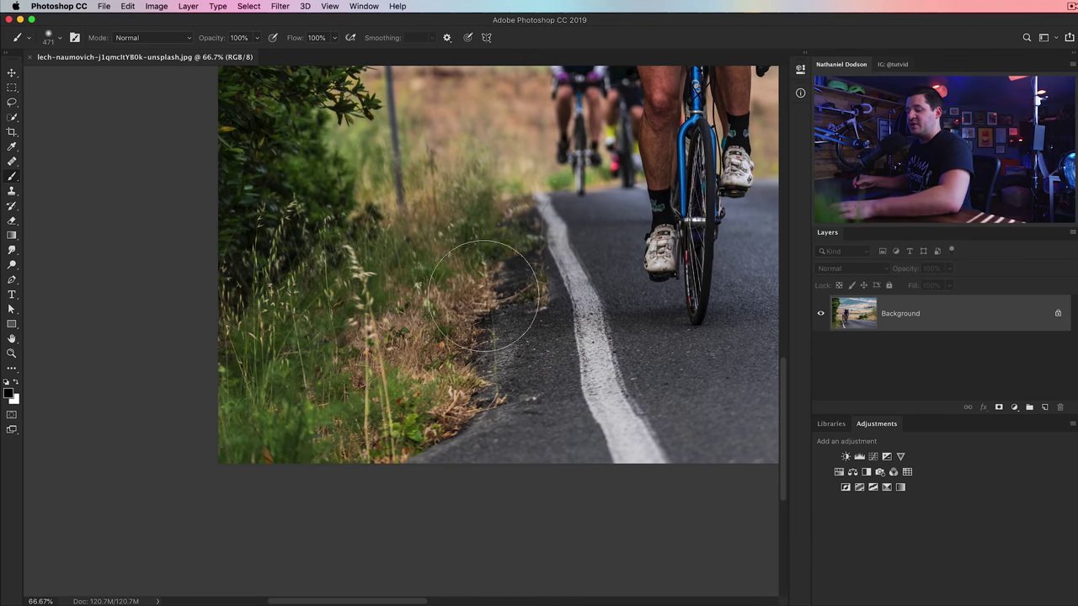
key(super+0)
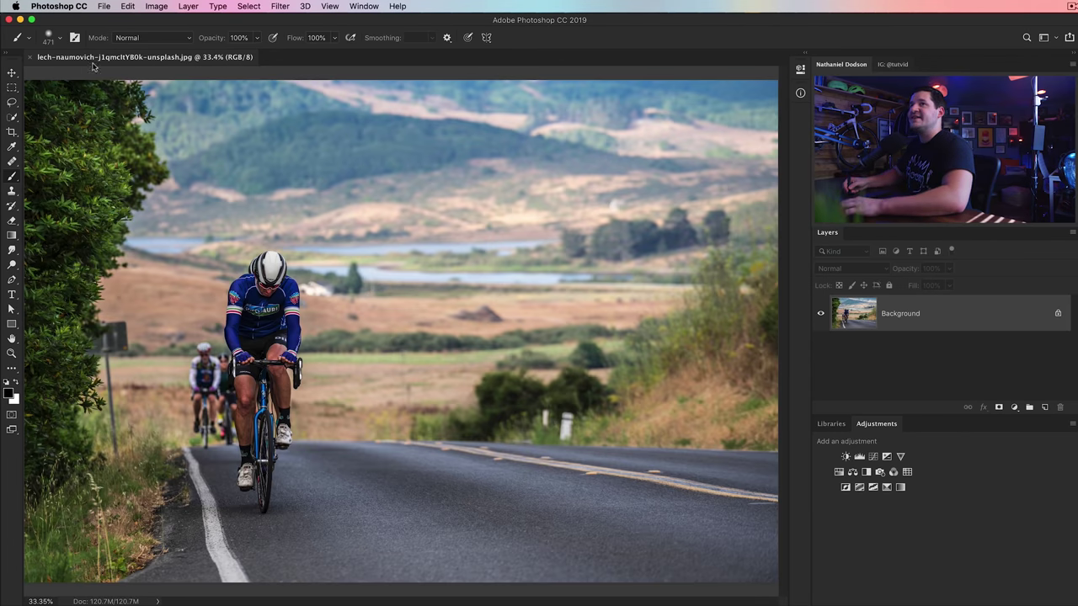
Open and close the About Photoshop CC window
click(71, 7)
mouse_move(79, 43)
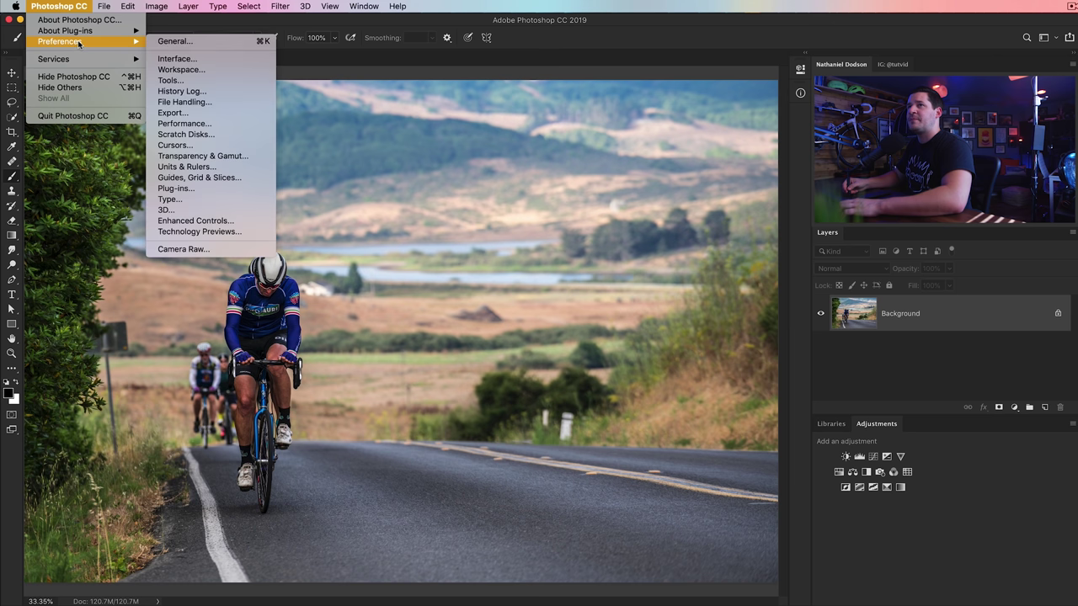
click(79, 19)
click(128, 7)
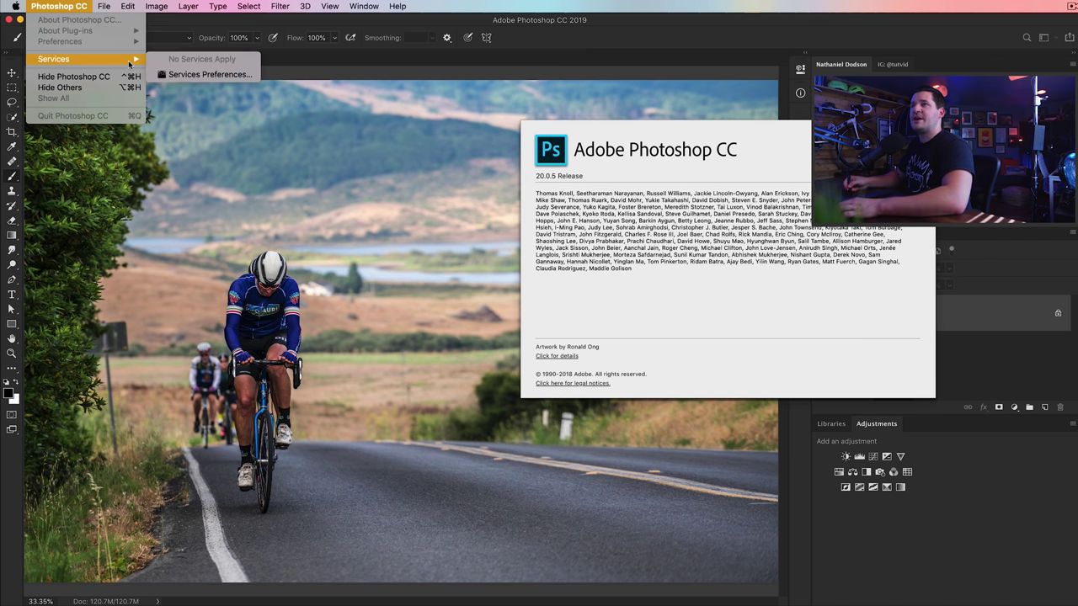
click(417, 243)
click(604, 278)
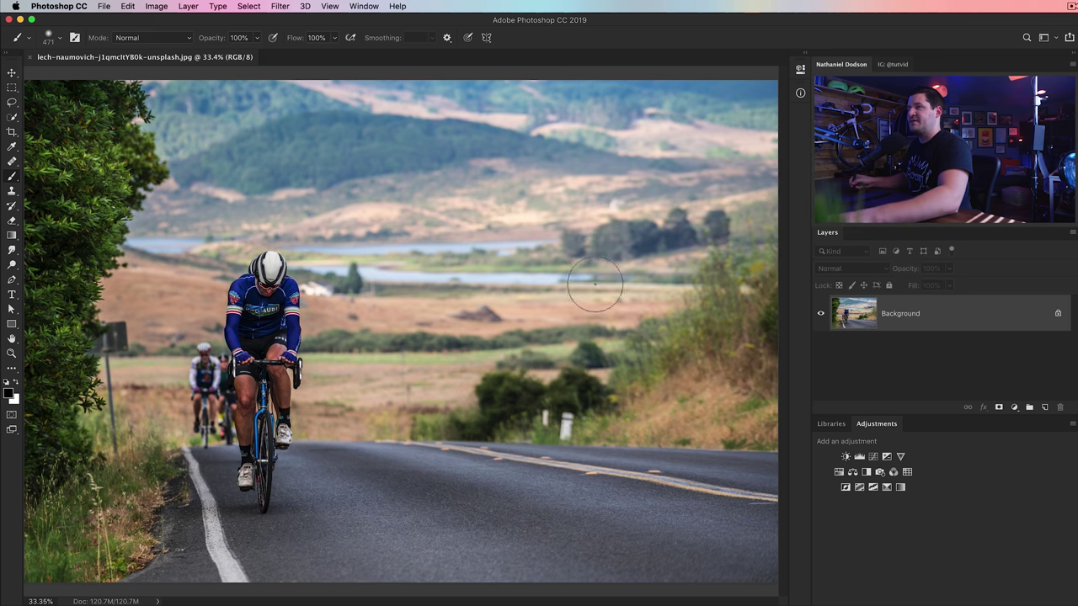
Enable Overscroll in Preferences > Tools and confirm with OK
click(59, 6)
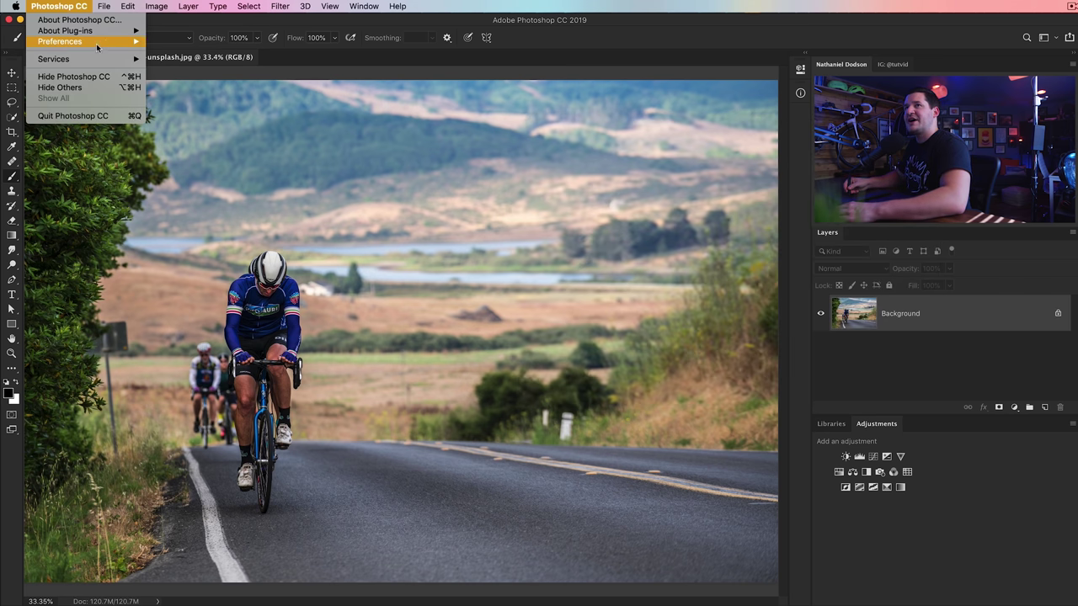
mouse_move(75, 41)
click(171, 80)
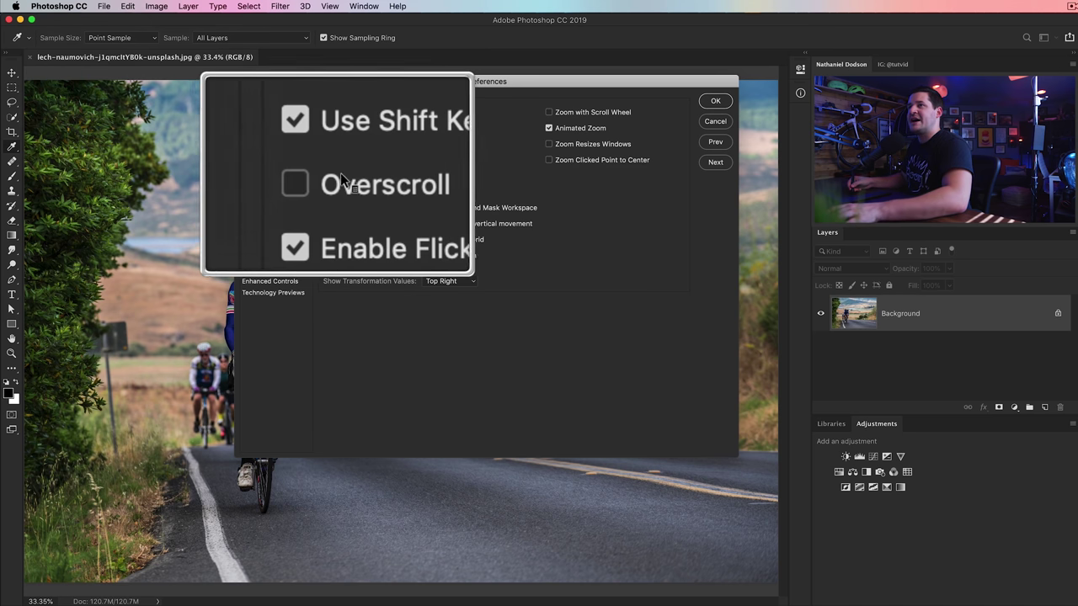
click(346, 176)
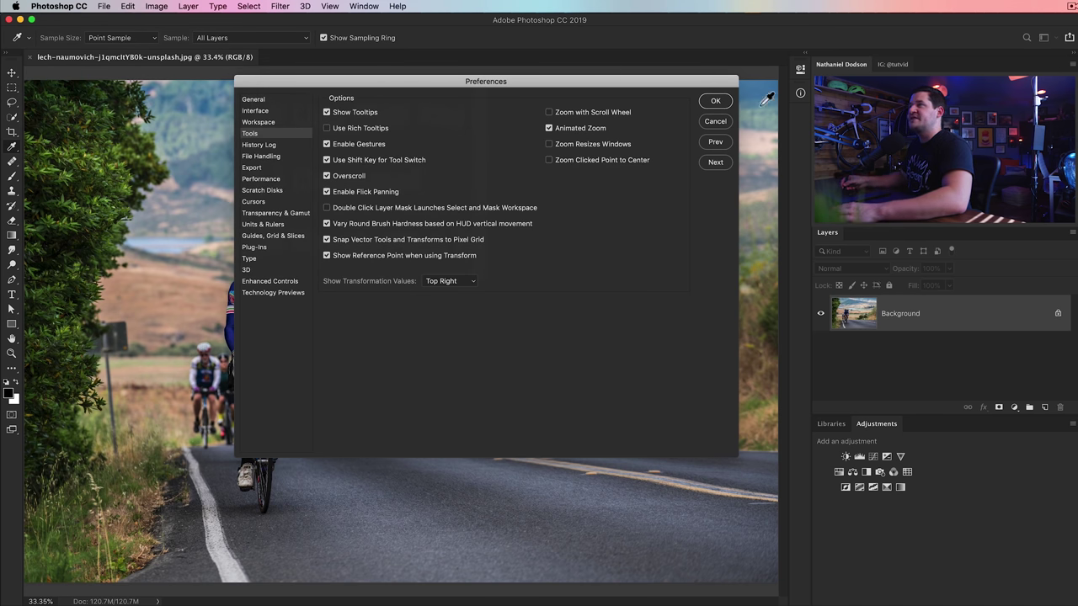
click(714, 101)
Undo a test brush dab, zoom to 25%, and pan the photo past its edges
key(b)
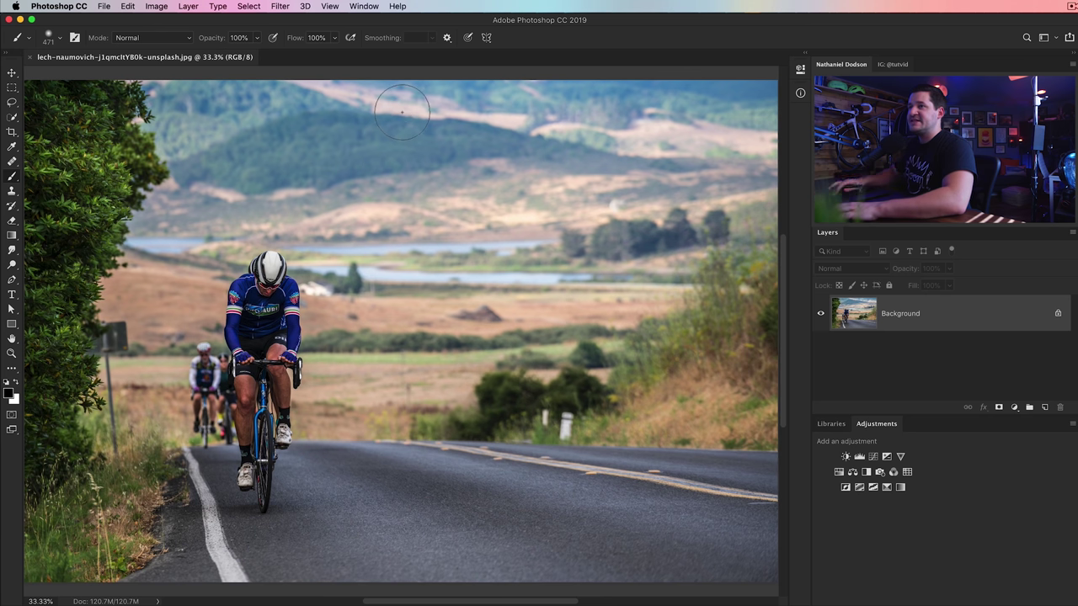
click(210, 212)
key(super+z)
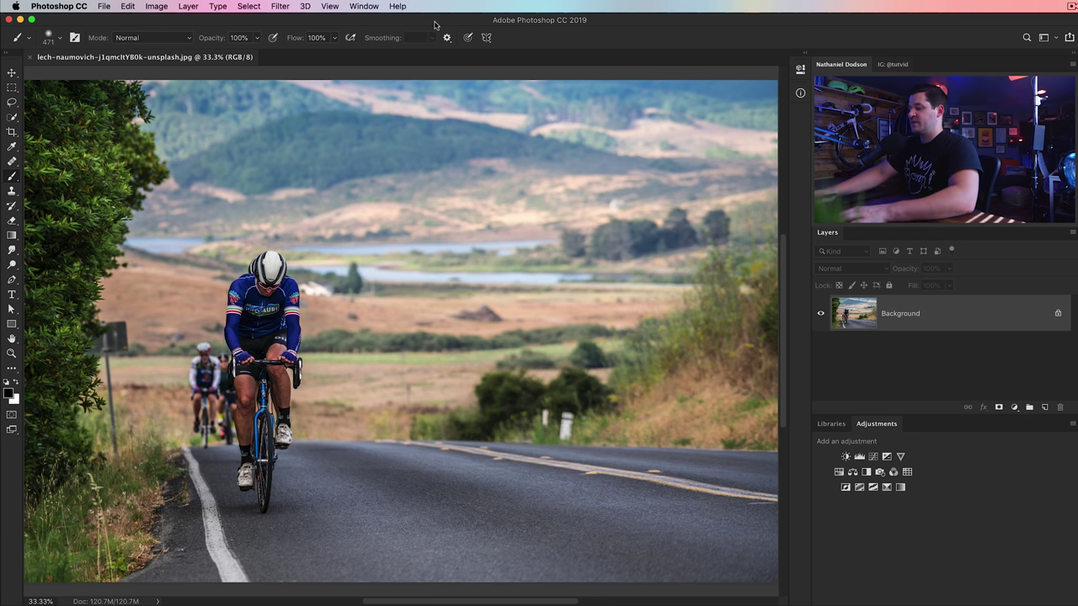
key(super+minus)
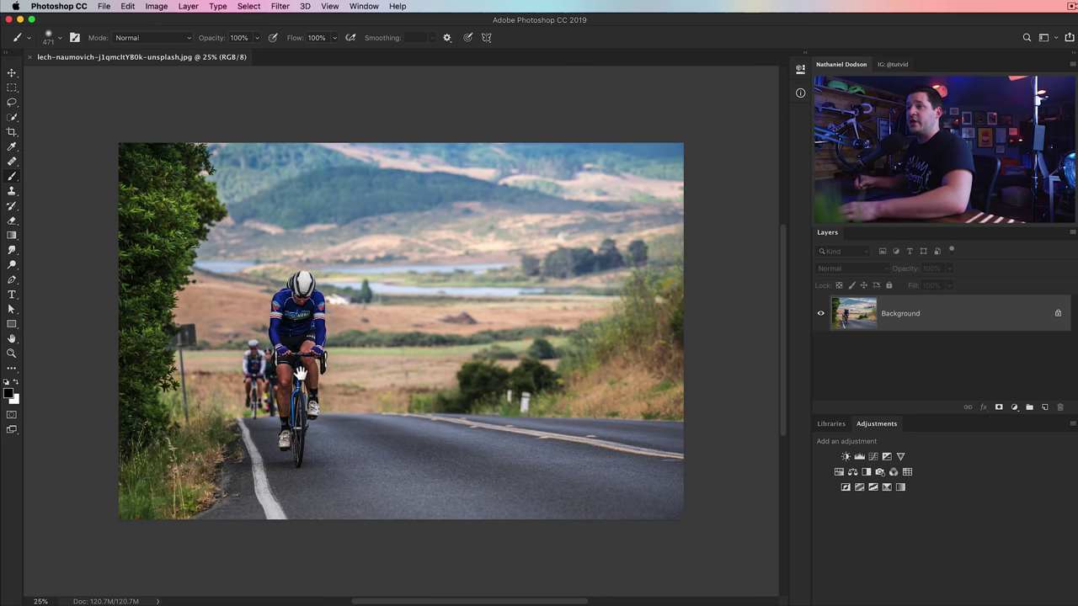
mouse_move(301, 373)
mouse_down()
mouse_move(525, 293)
mouse_move(414, 223)
mouse_move(234, 409)
mouse_move(398, 479)
mouse_move(302, 364)
mouse_move(330, 400)
mouse_move(320, 414)
mouse_up()
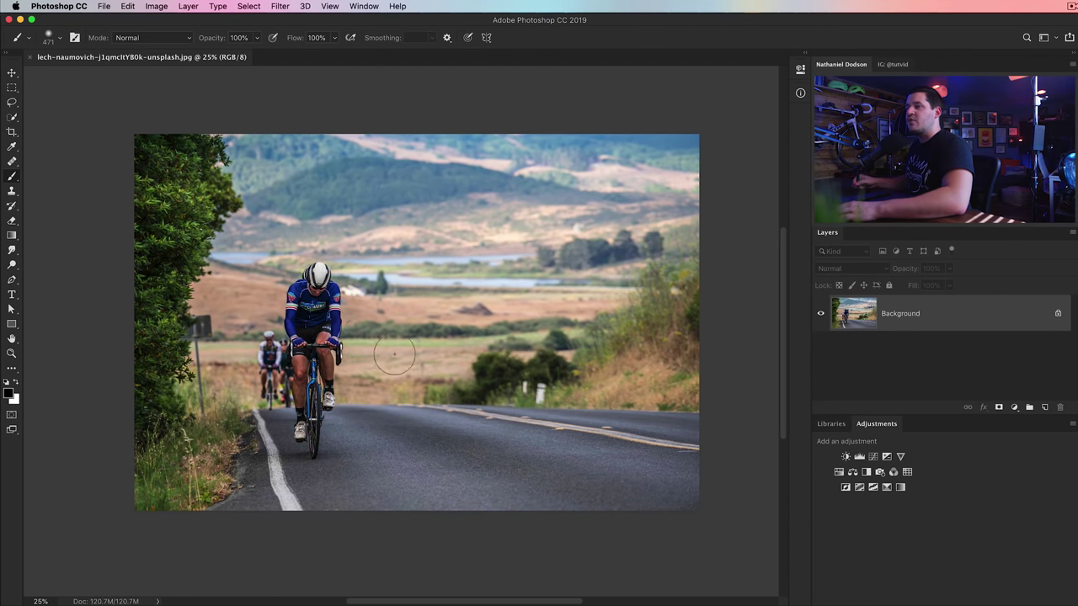
drag(429, 340, 404, 337)
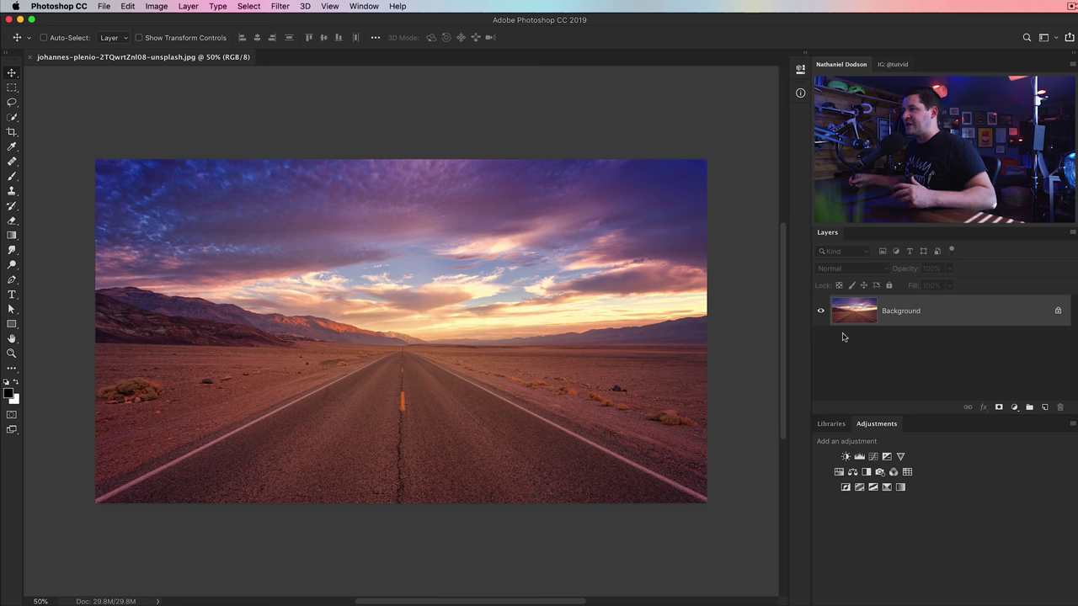
Add a Curves adjustment layer in Screen mode at 37% opacity and toggle it to compare
click(1014, 408)
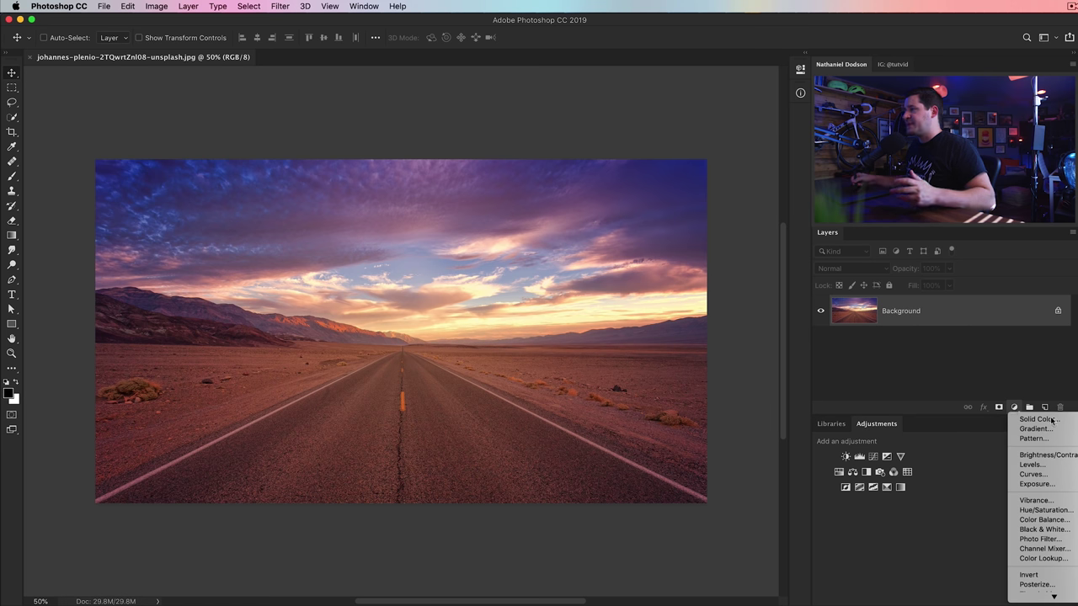
click(1032, 475)
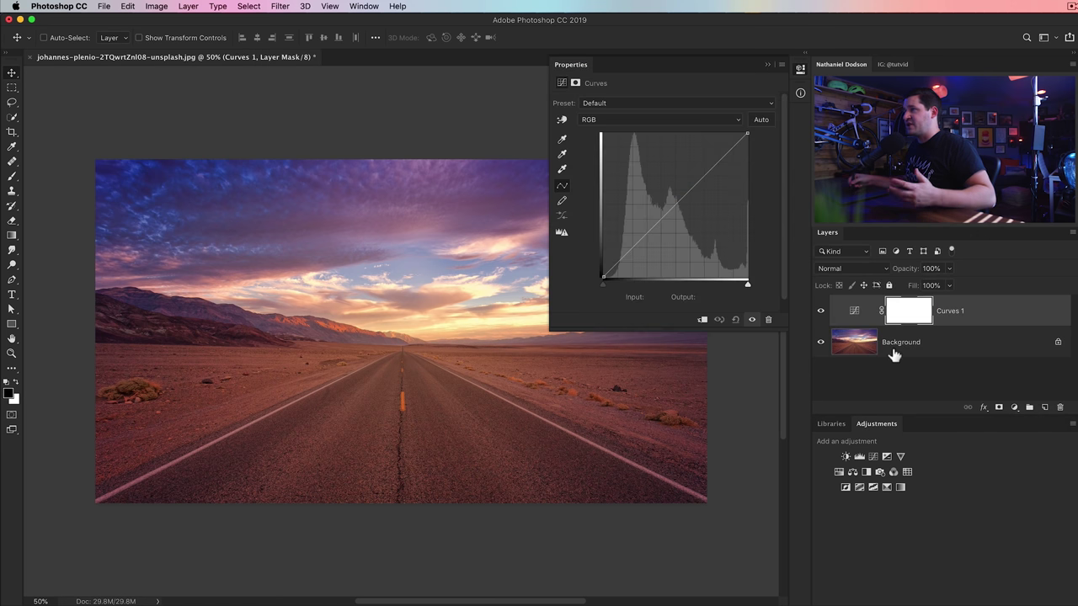
click(799, 70)
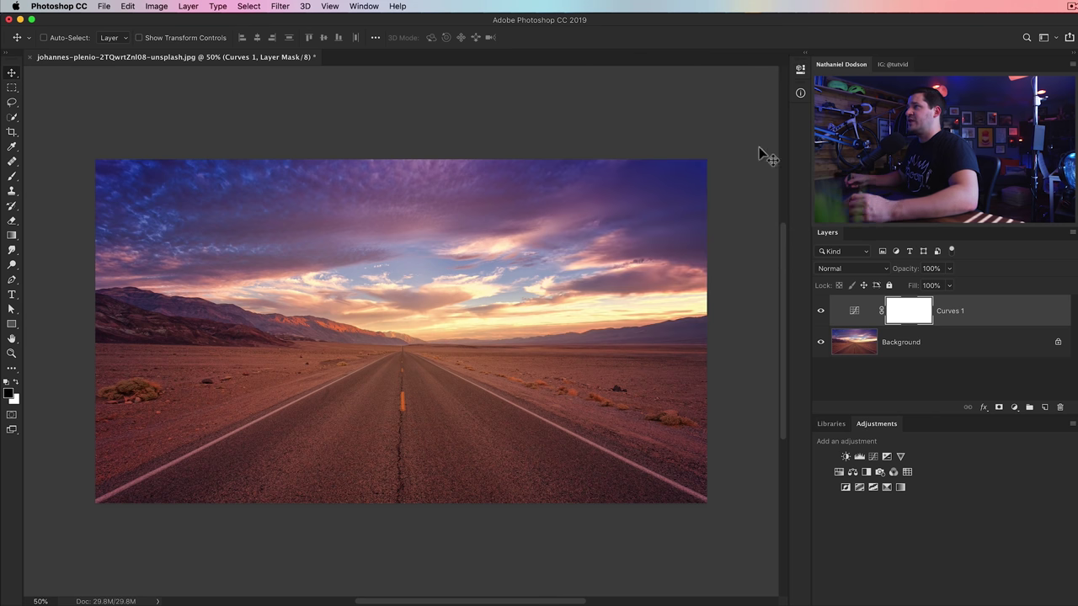
click(845, 270)
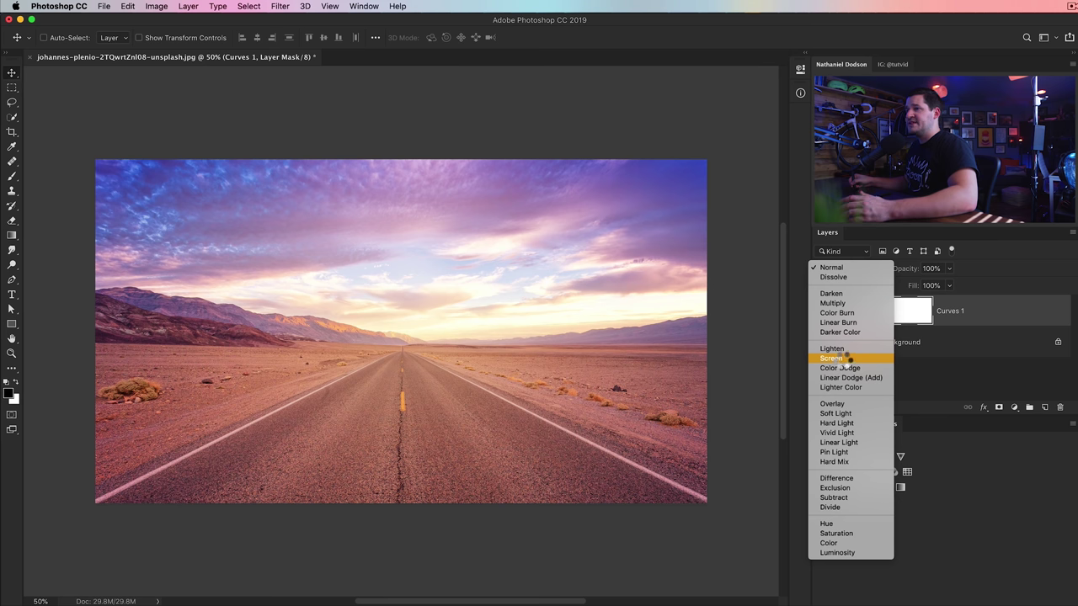
click(847, 358)
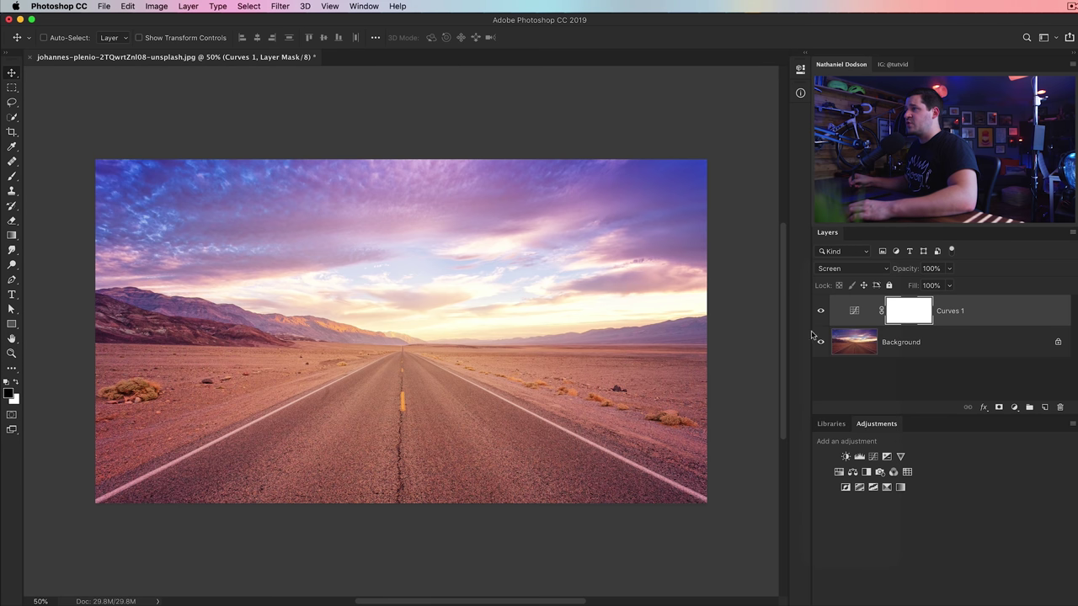
drag(915, 277, 875, 271)
click(865, 318)
click(821, 311)
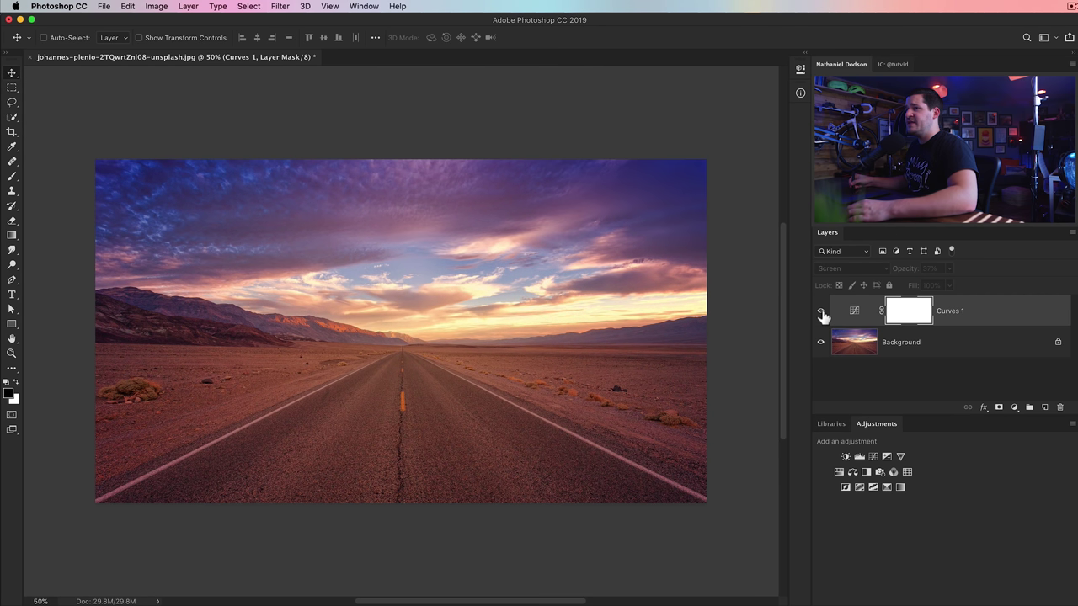
click(821, 312)
Switch the Curves layer to Multiply at 25% opacity, compare, then delete it
click(852, 268)
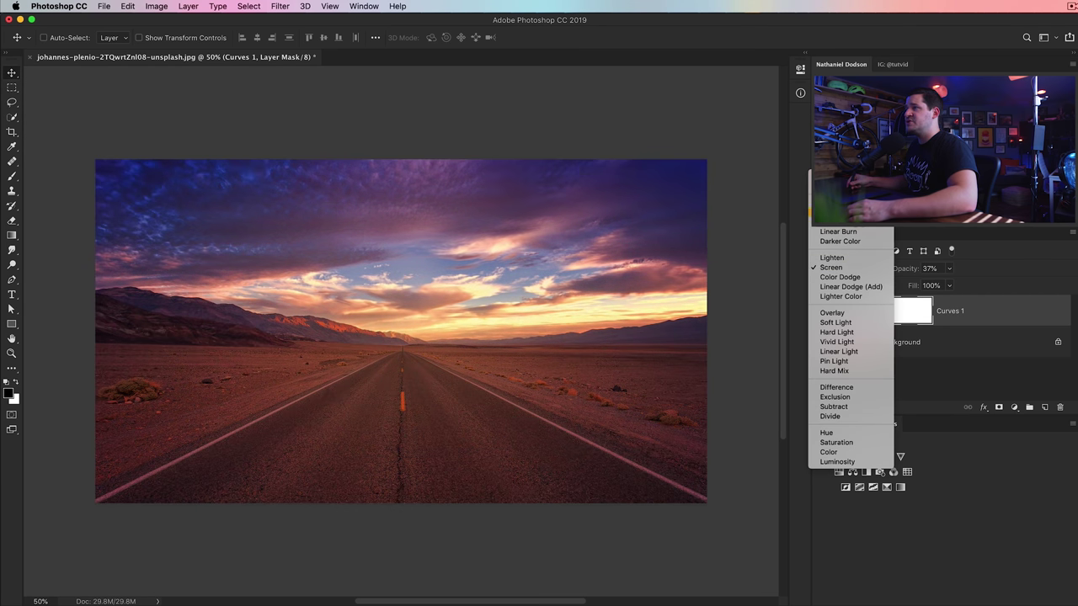
click(842, 212)
drag(901, 271, 869, 290)
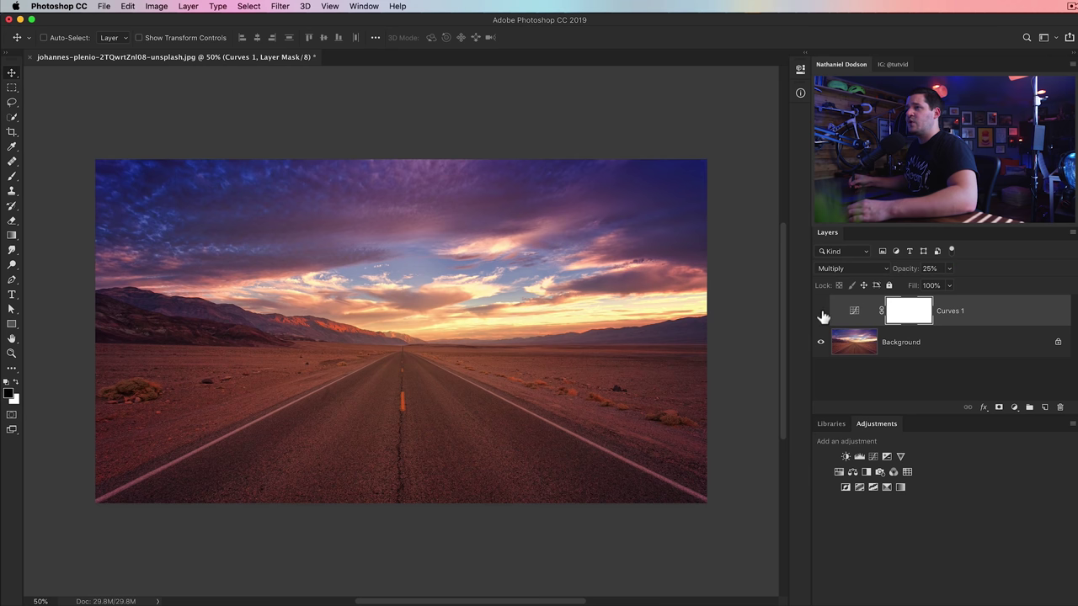
click(821, 311)
click(821, 311)
click(853, 312)
key(BackSpace)
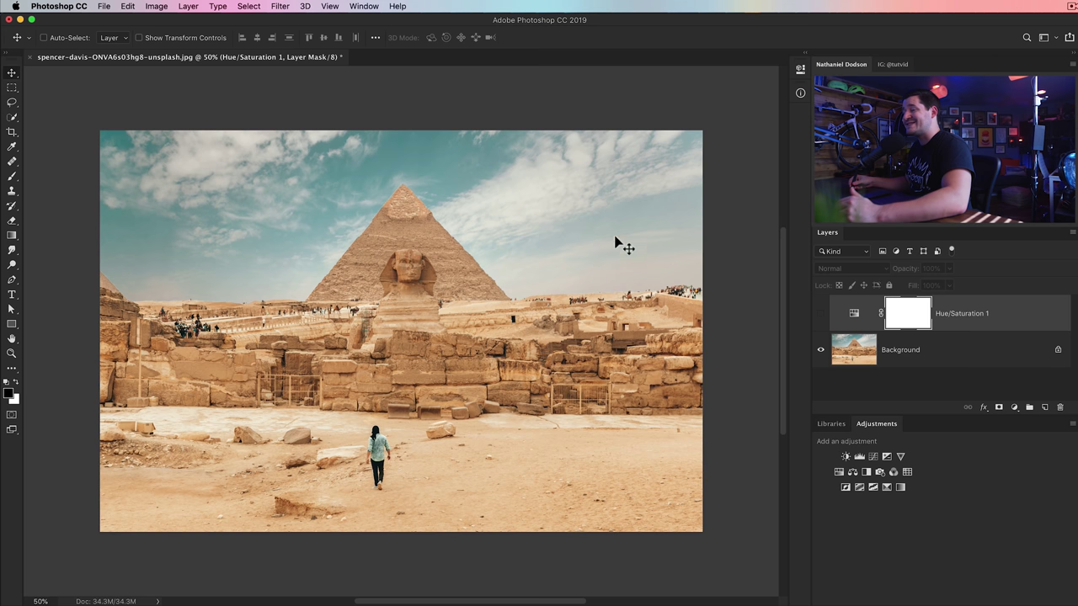
Show Hue/Saturation 1, invert its mask to black, undo a white test stroke, set brush opacity 20%
click(821, 317)
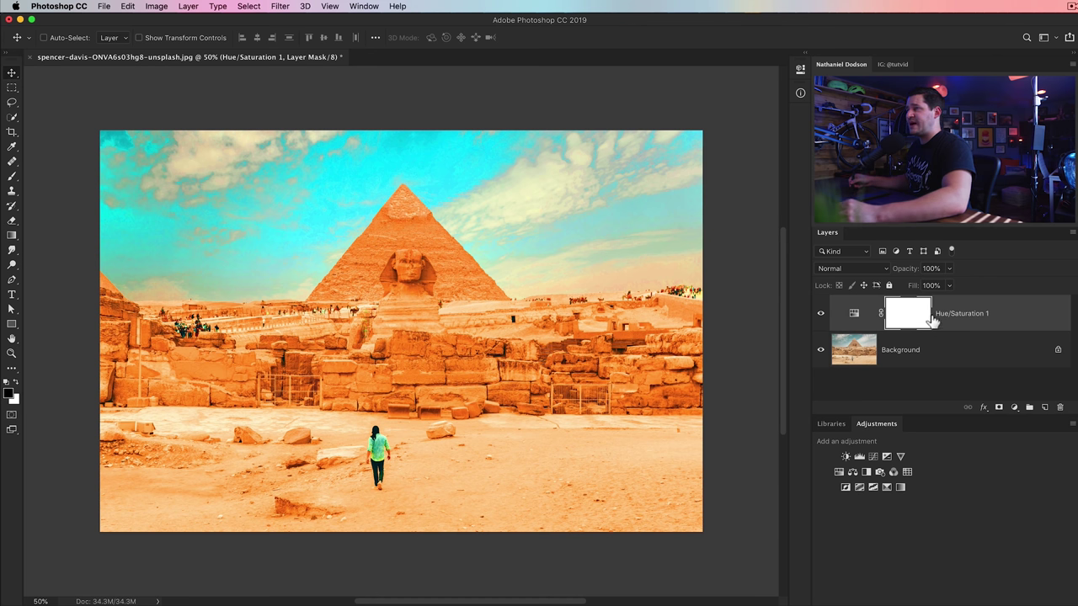
key(super+i)
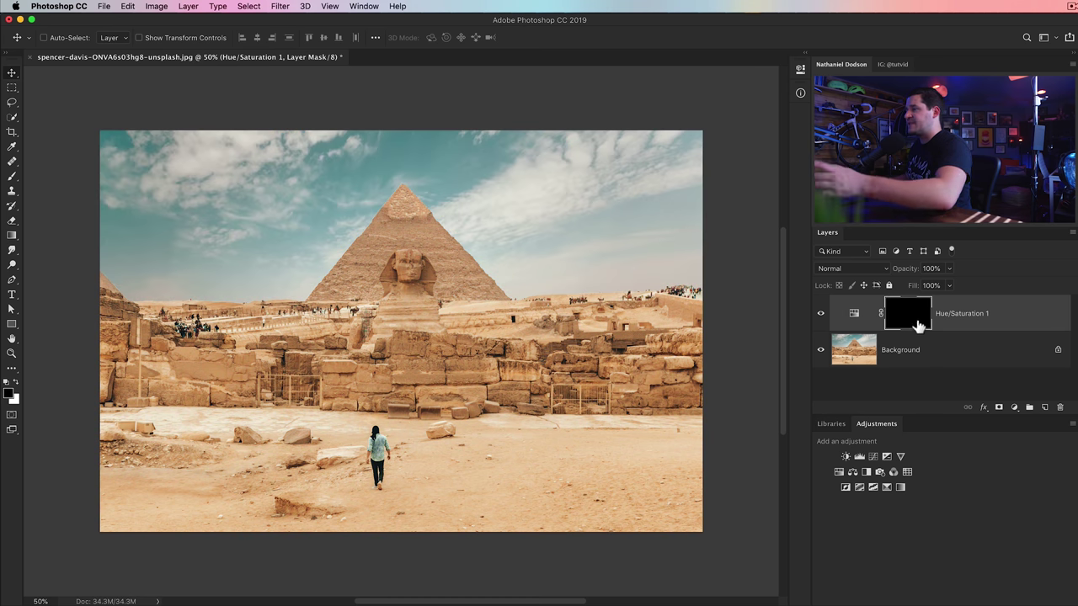
click(12, 176)
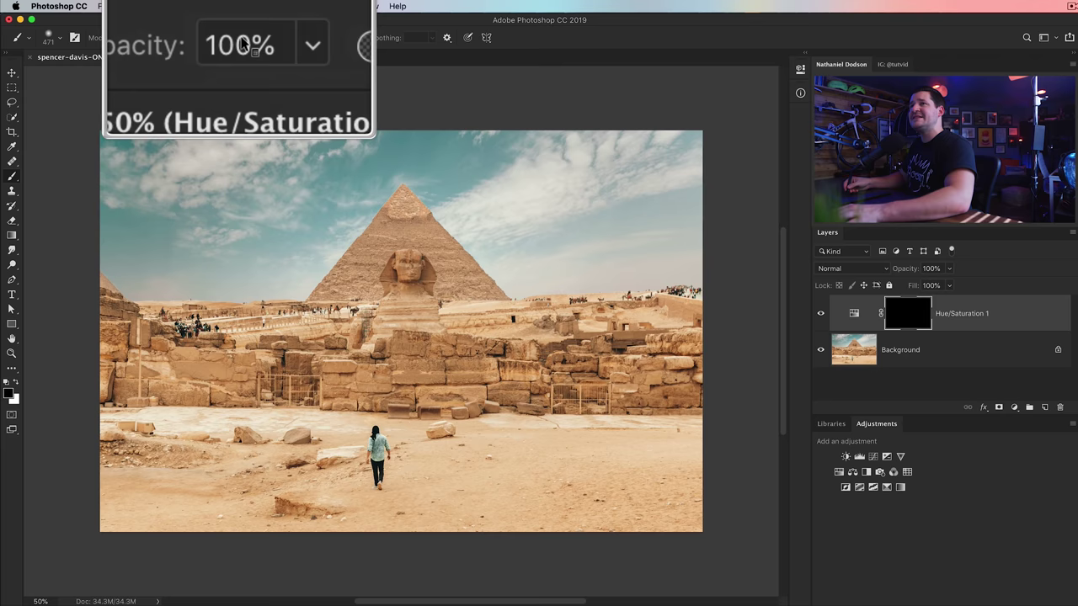
key(x)
mouse_move(117, 387)
mouse_down()
mouse_move(329, 408)
mouse_move(168, 379)
mouse_move(160, 311)
mouse_move(404, 354)
mouse_move(572, 413)
mouse_move(665, 320)
mouse_move(674, 379)
mouse_move(639, 421)
mouse_up()
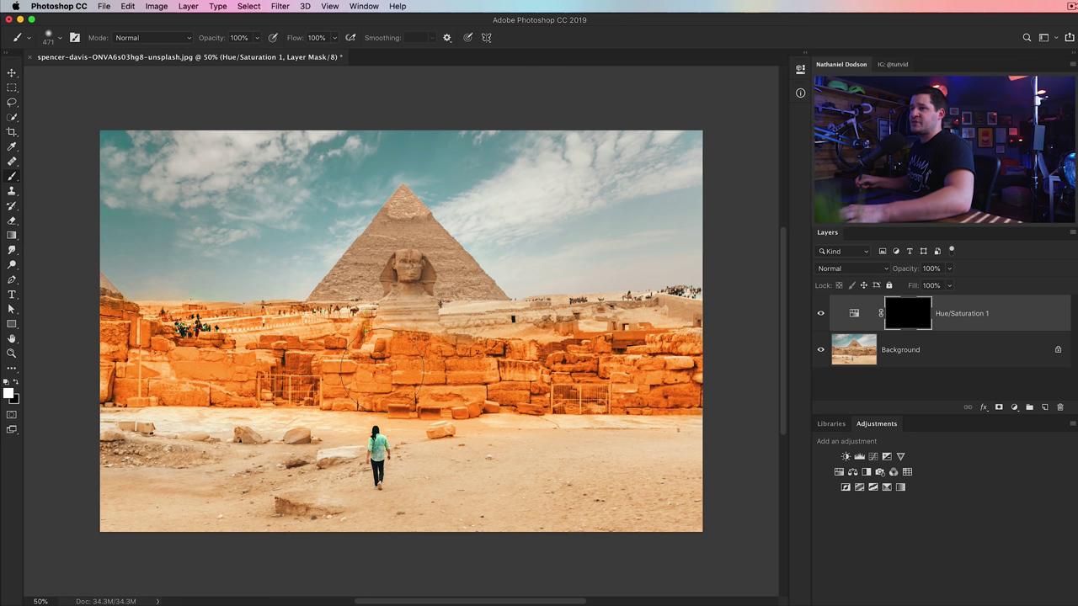
key(super+z)
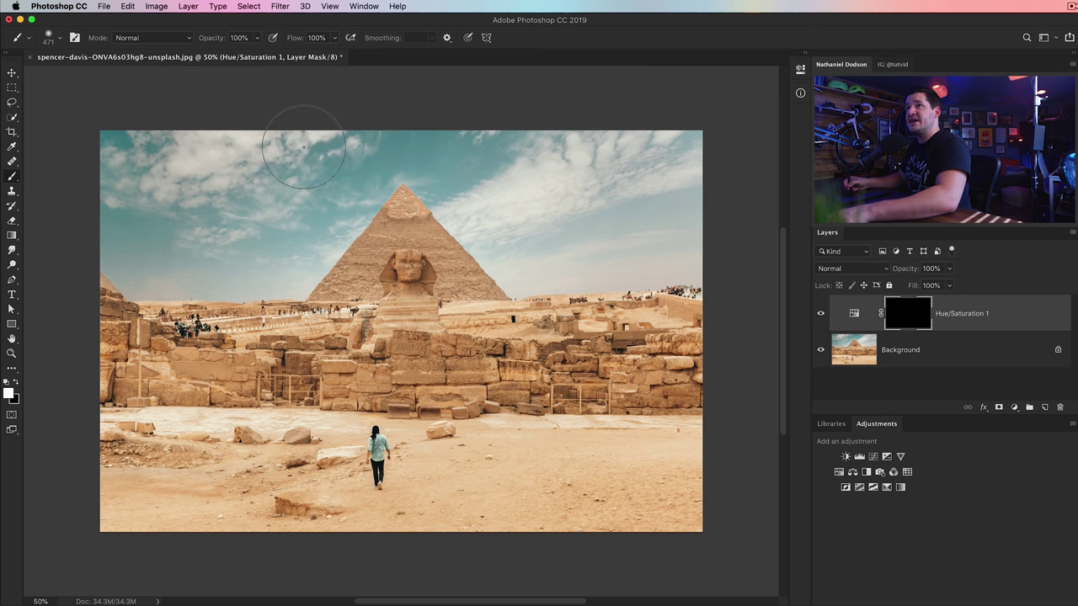
key(2)
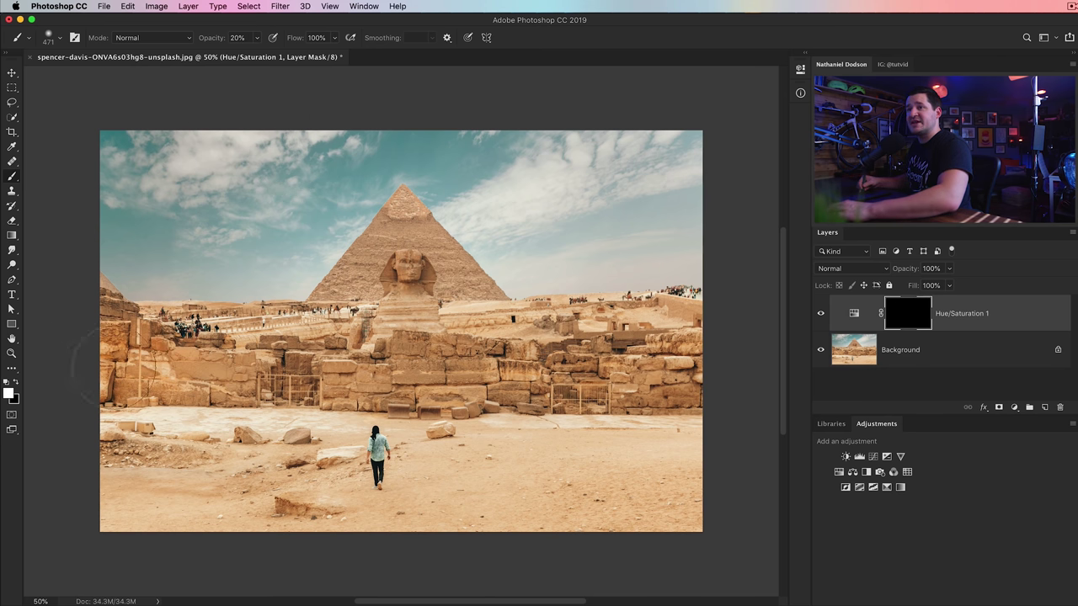
Softly paint saturation onto the Sphinx on the mask, compare, and reset flow and opacity to 100%
drag(358, 341, 409, 332)
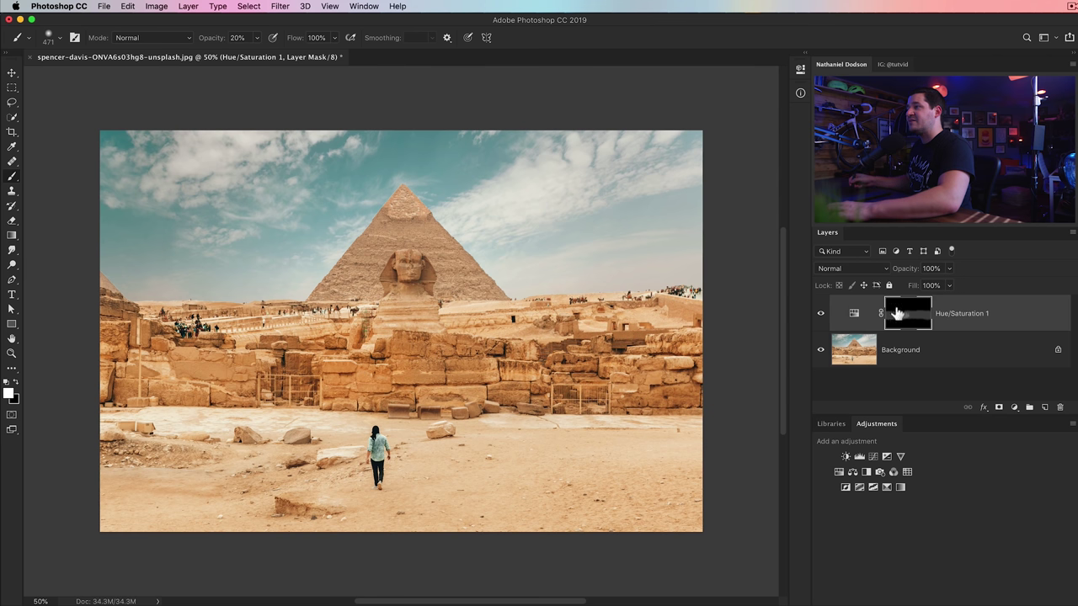
click(822, 315)
click(821, 315)
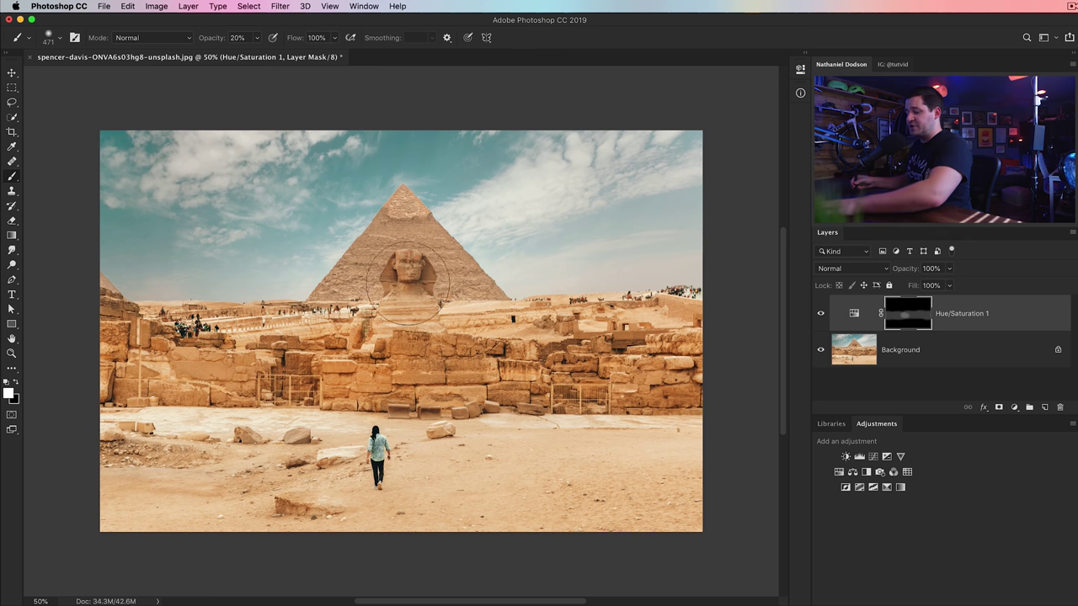
key(shift+8)
key(shift+0)
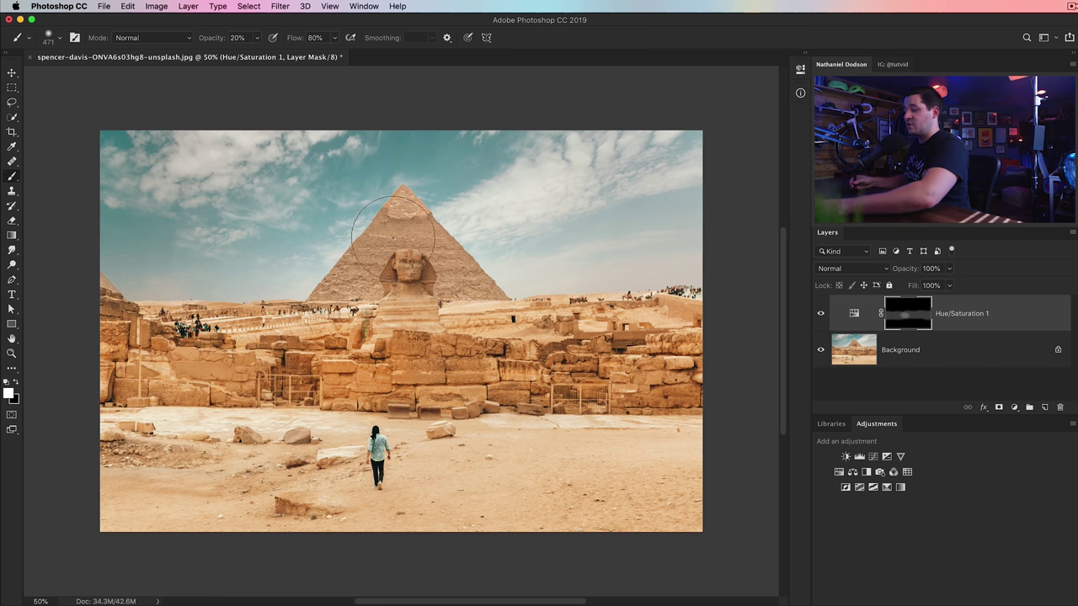
key(0)
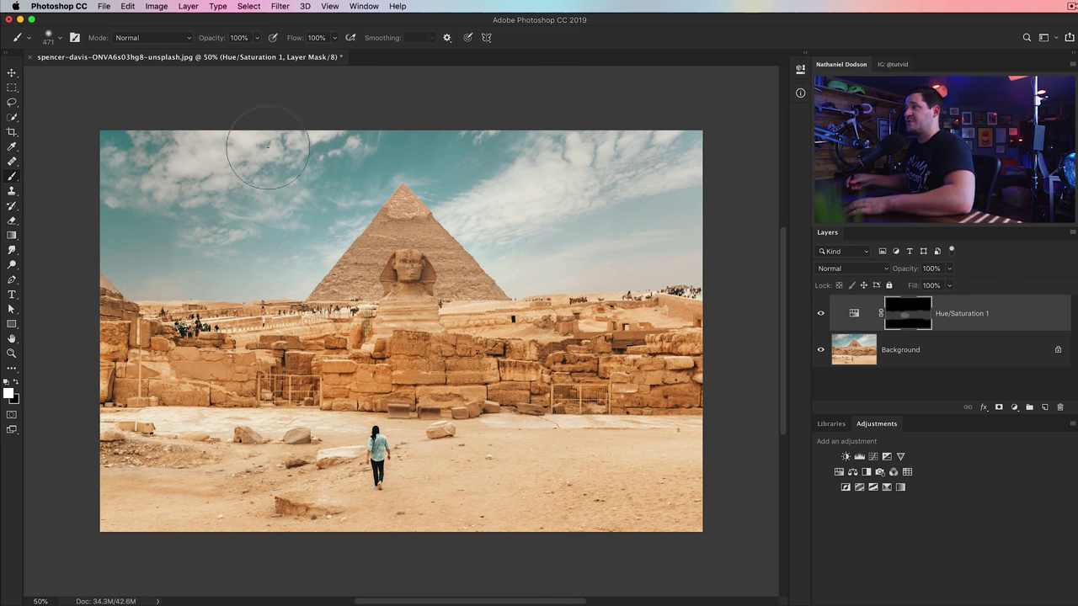
Disable the Hue/Saturation 1 mask, target the adjustment, and cycle Clone Stamp, Eraser, Dodge, Brush, Move tools
shift+click(912, 315)
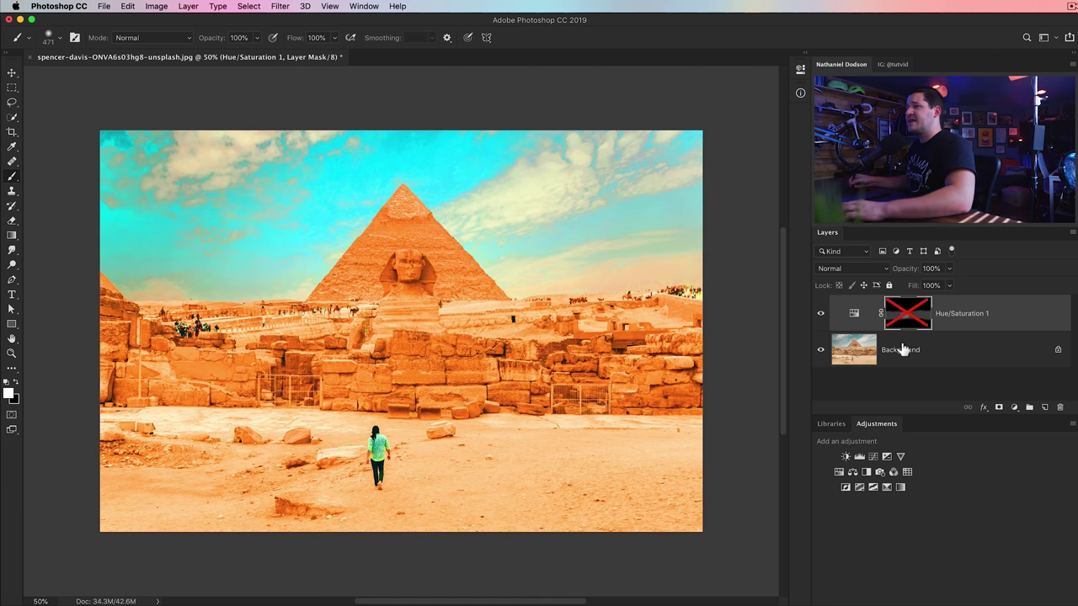
click(855, 325)
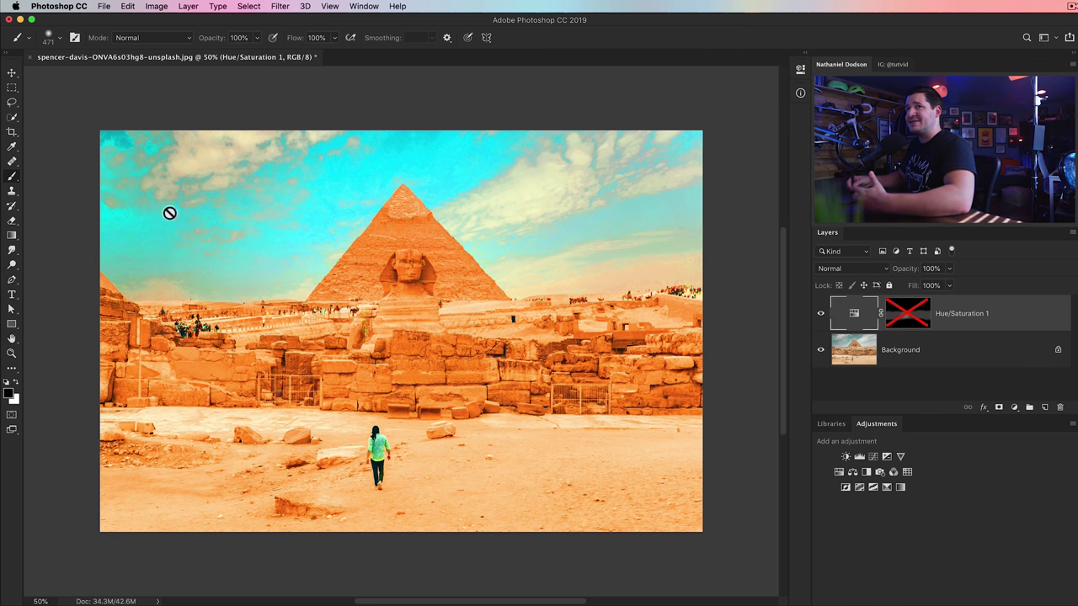
click(12, 192)
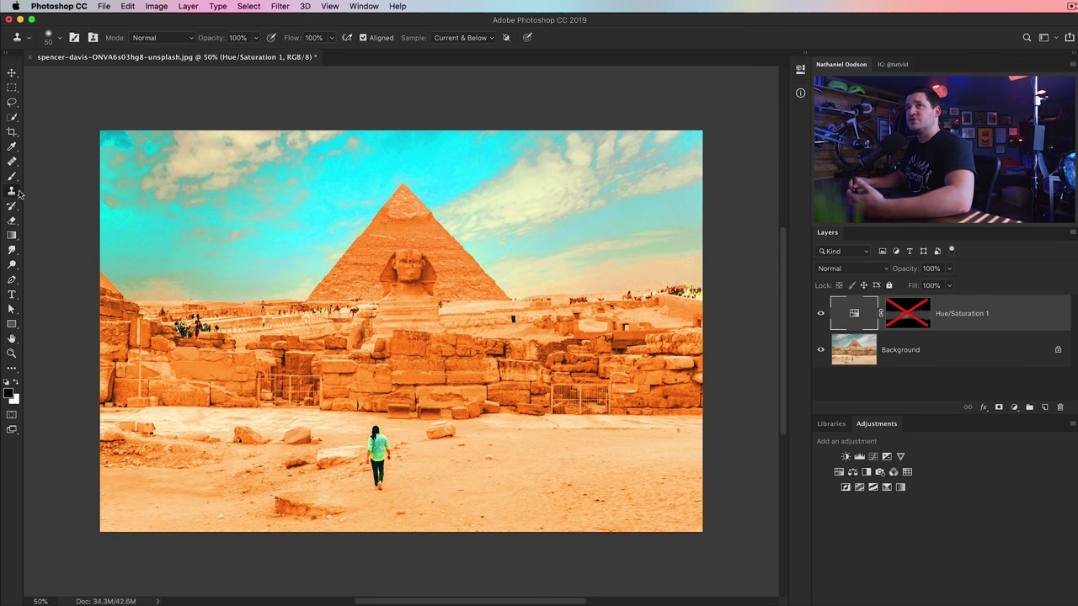
click(12, 221)
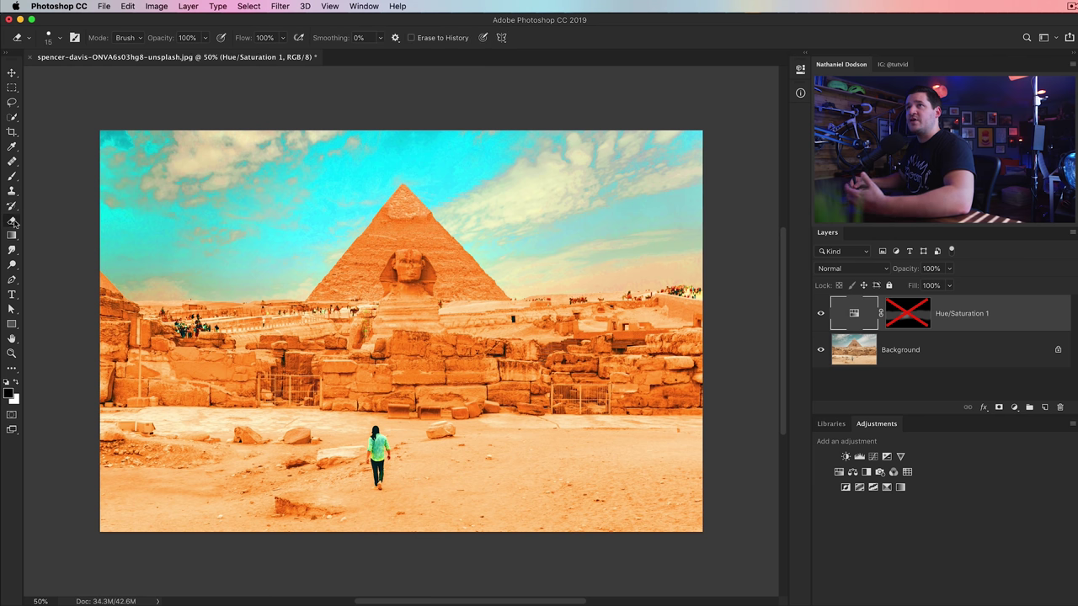
click(13, 265)
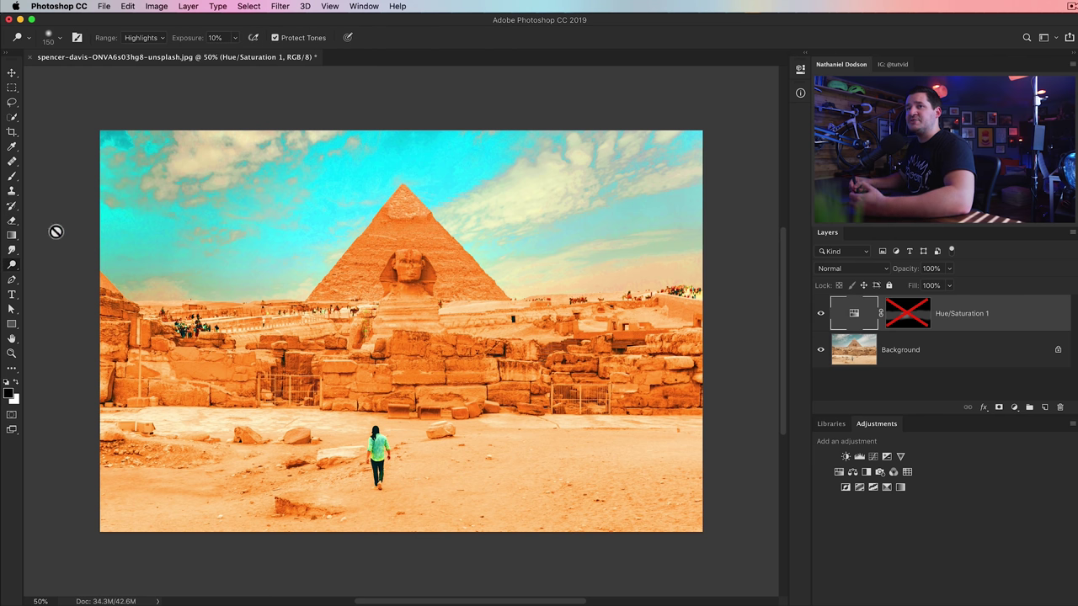
click(12, 177)
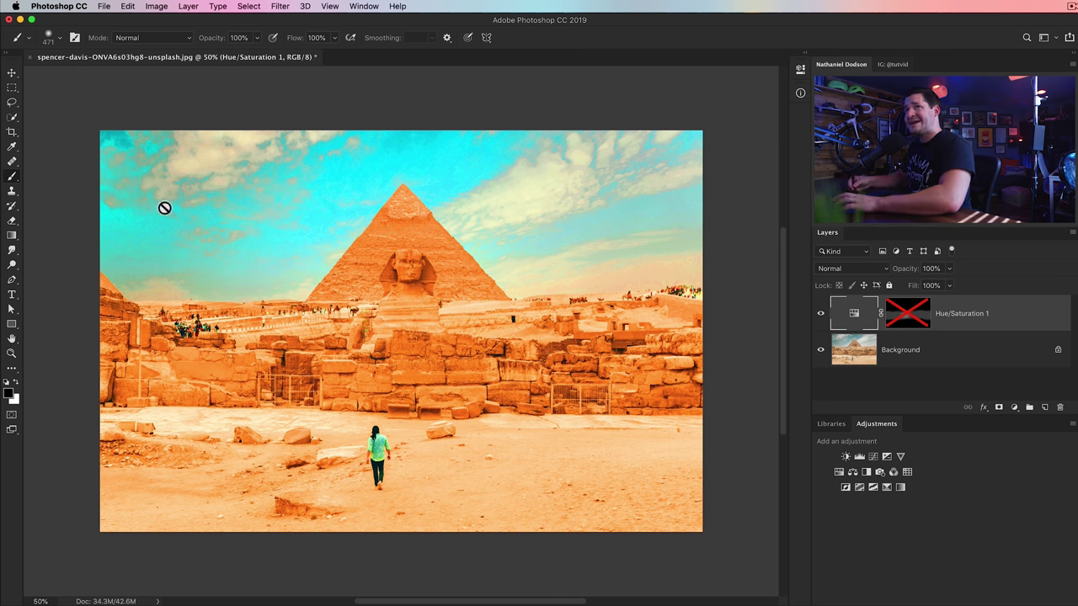
click(12, 74)
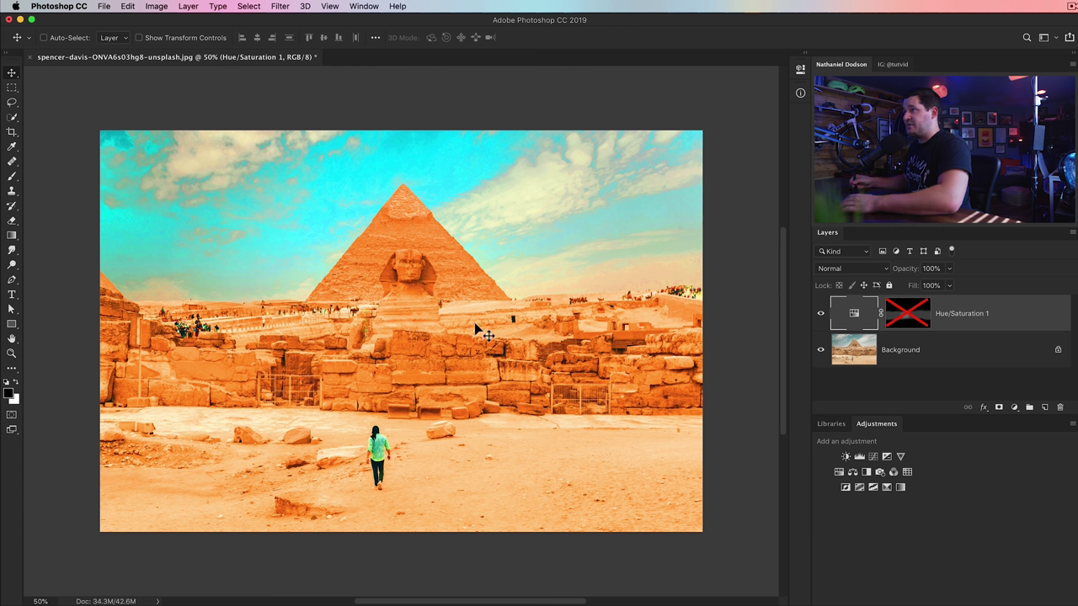
Set Hue/Saturation 1 opacity and fill to 40%, restore both to 100%, then hide the layer
key(4)
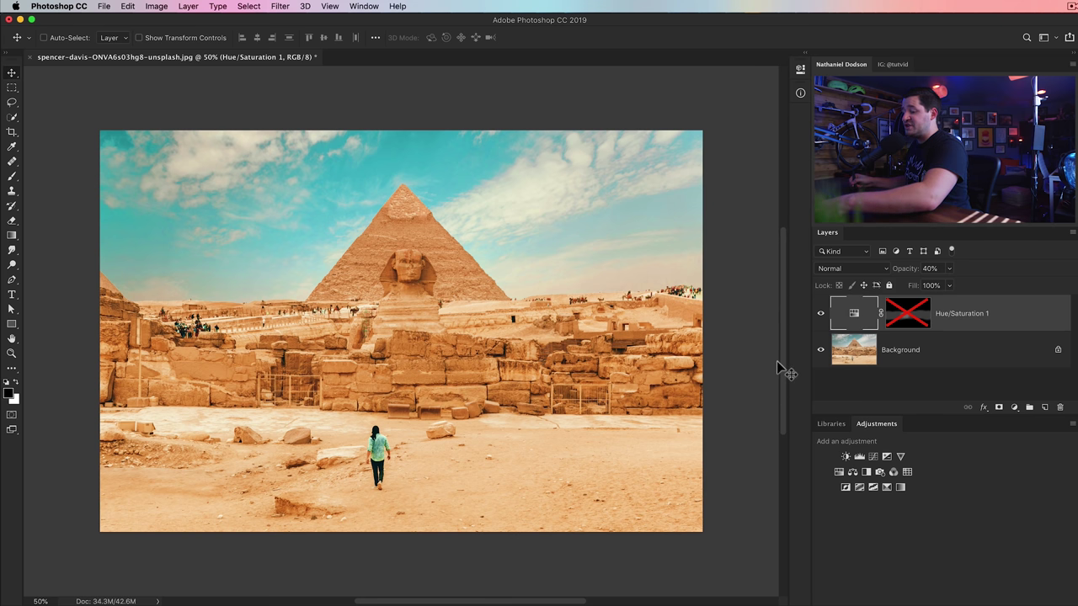
key(shift+5)
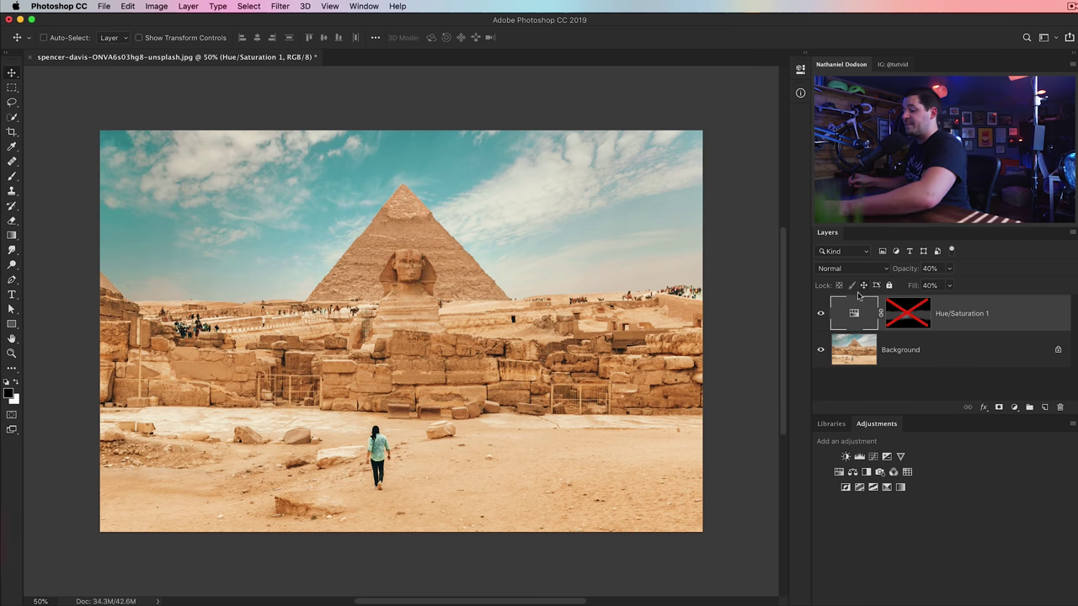
key(shift+0)
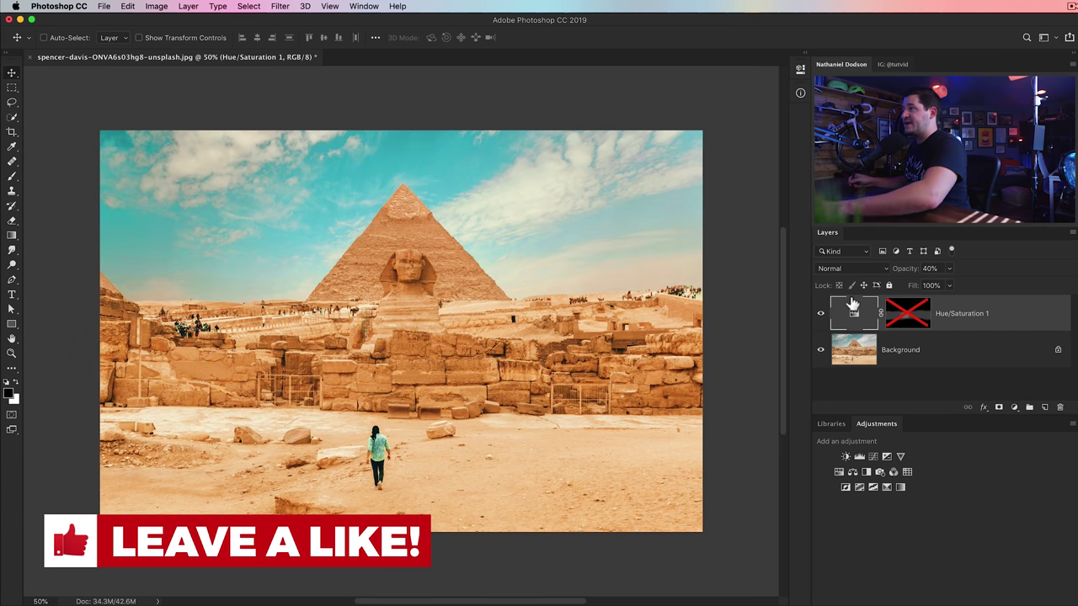
key(0)
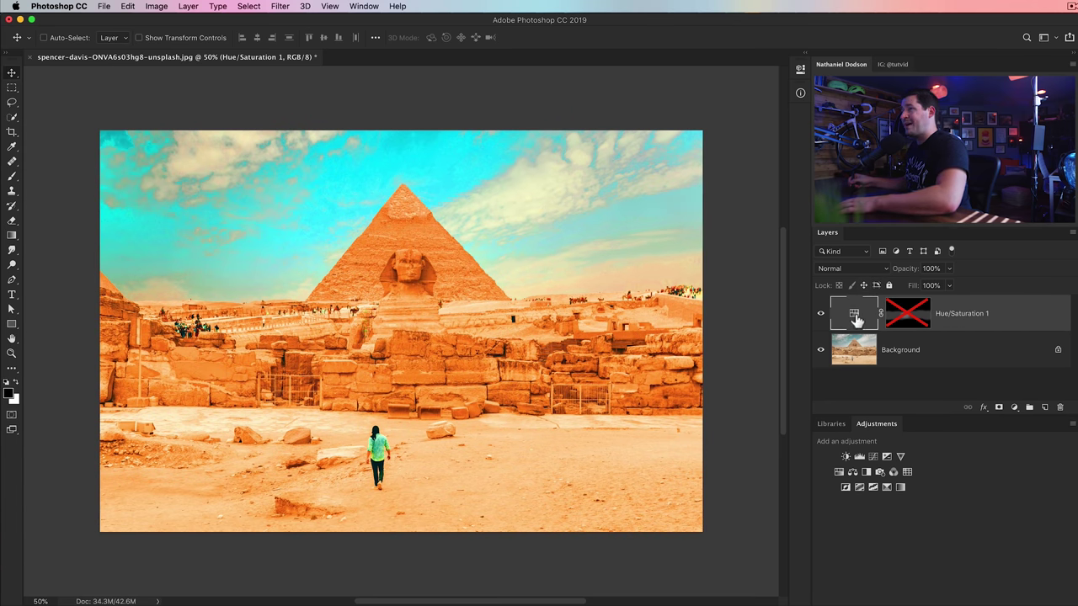
click(821, 314)
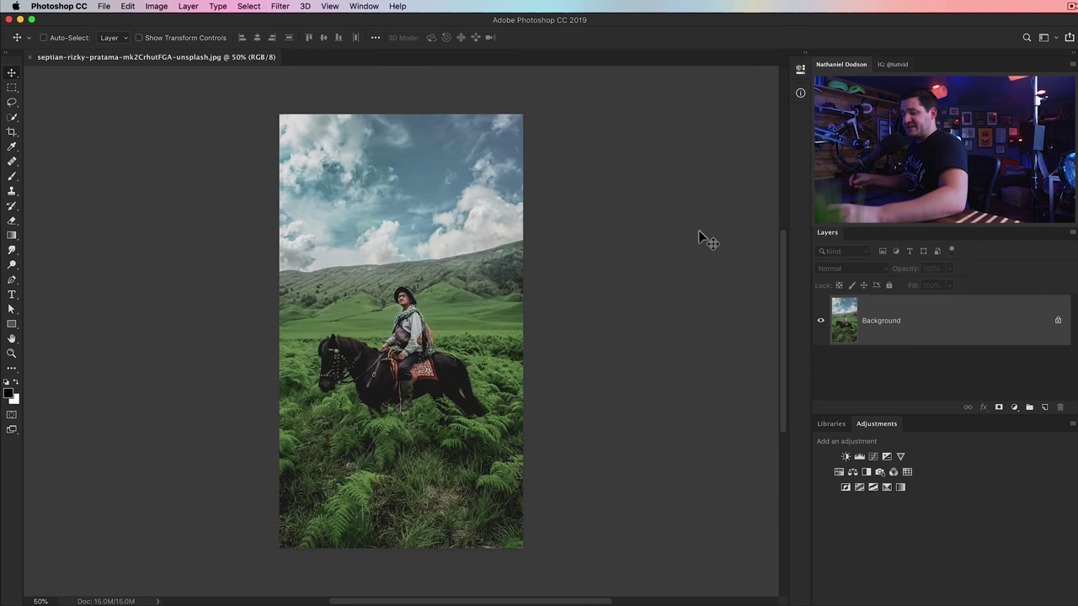
Zoom in on the horse rider and set the view to 100%
key(z)
click(497, 323)
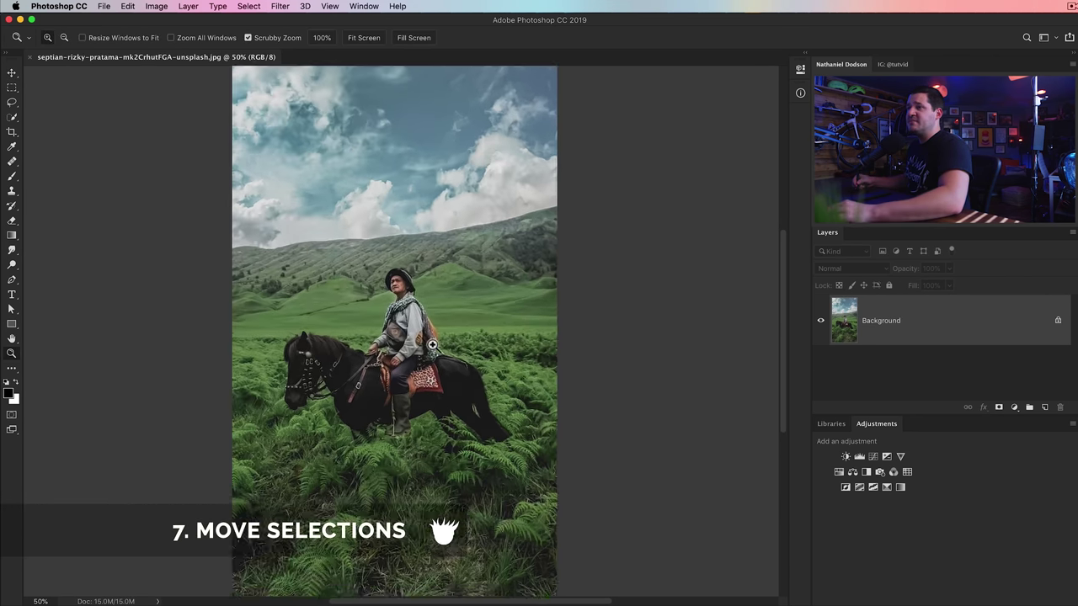
drag(656, 341, 729, 253)
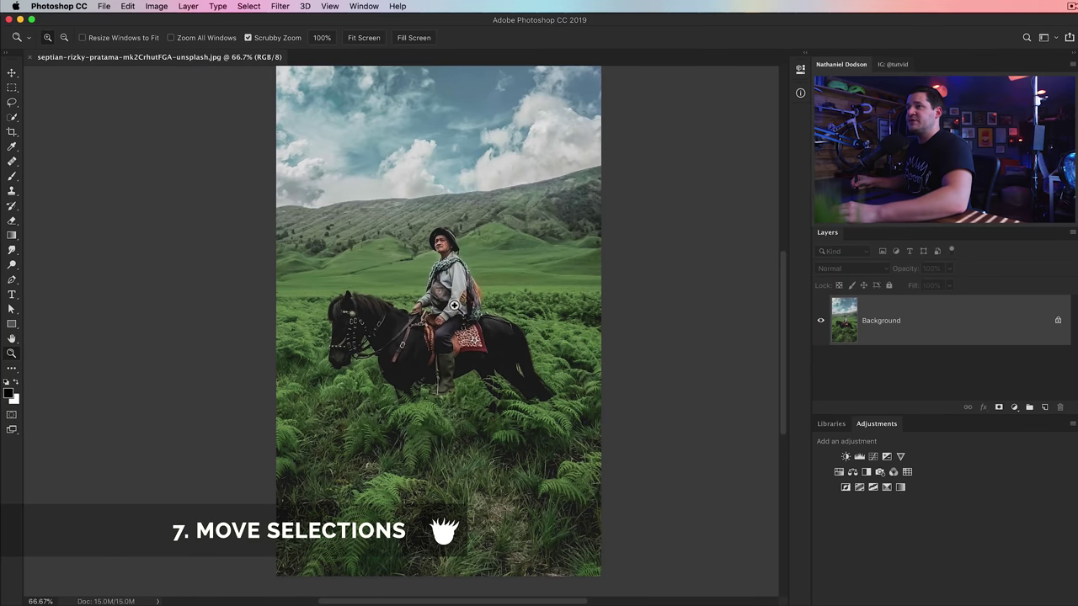
click(454, 306)
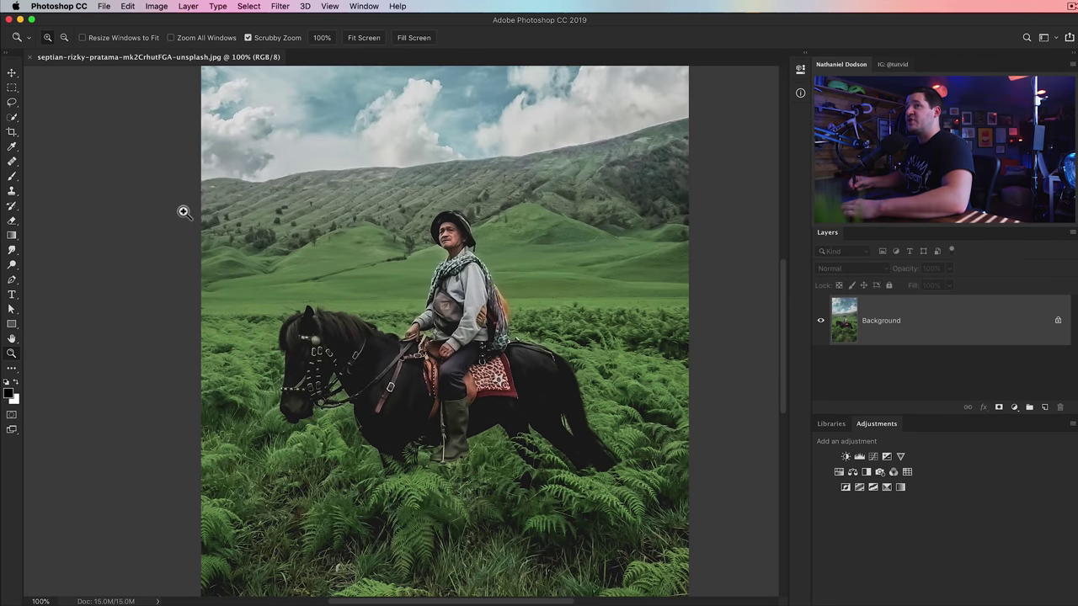
Marquee-select the horse and rider, deselect via Select > Deselect, and draw a new rectangle
click(13, 88)
drag(238, 181, 629, 463)
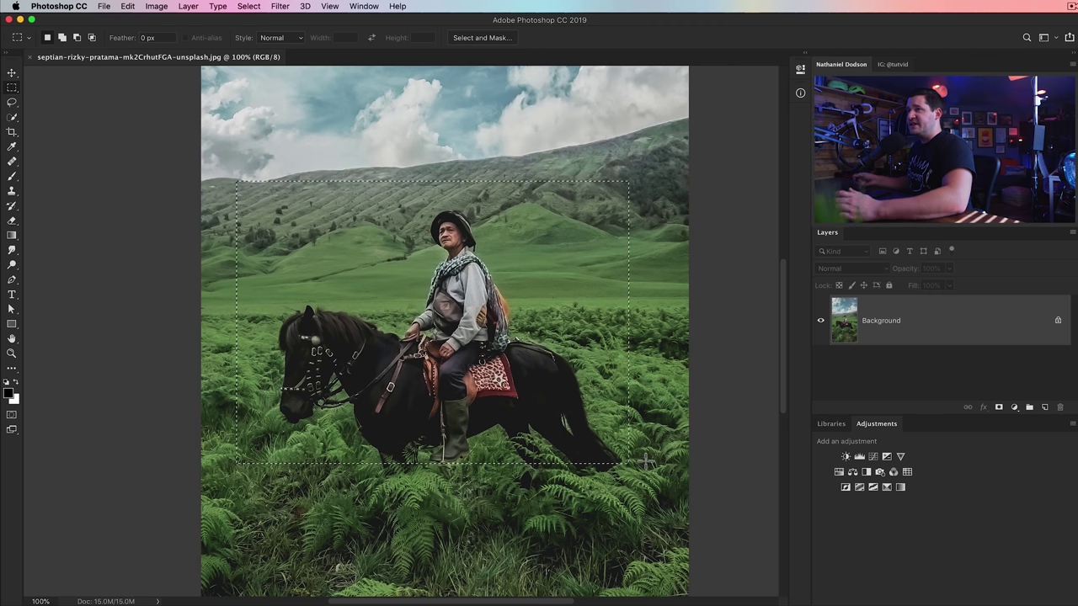
click(252, 6)
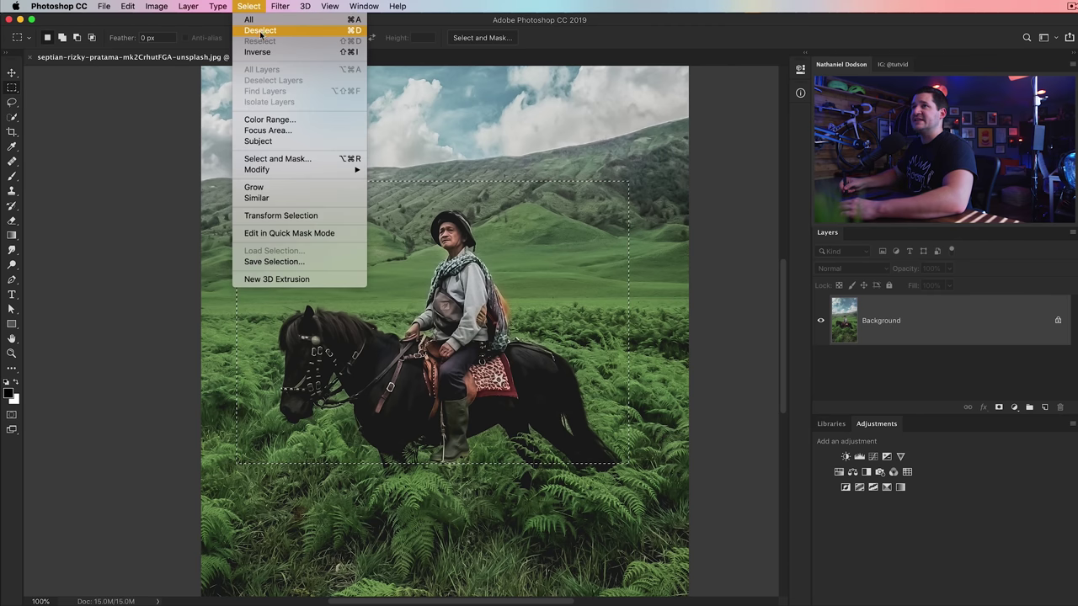
click(331, 30)
drag(257, 179, 623, 480)
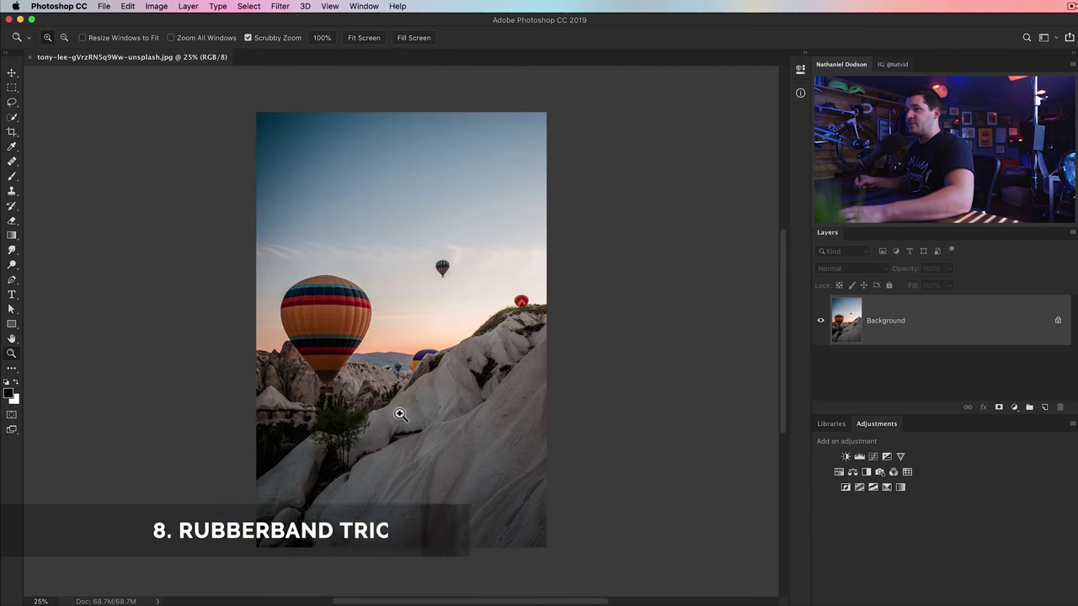
Zoom the balloon photo to 50%, trace a trial pen path along the rock ridge, then undo it
drag(399, 413, 435, 341)
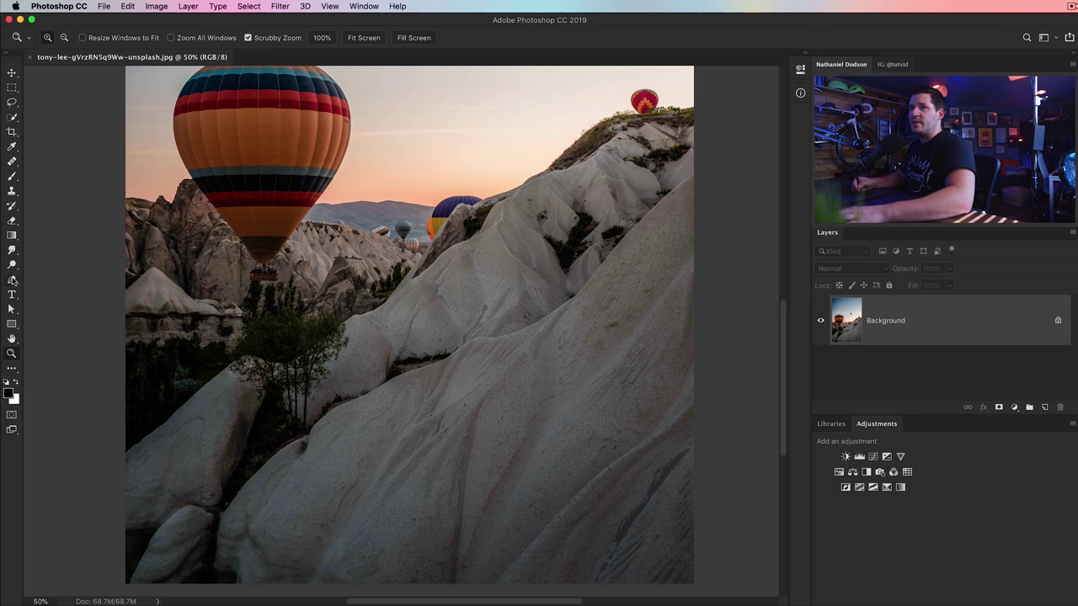
click(13, 280)
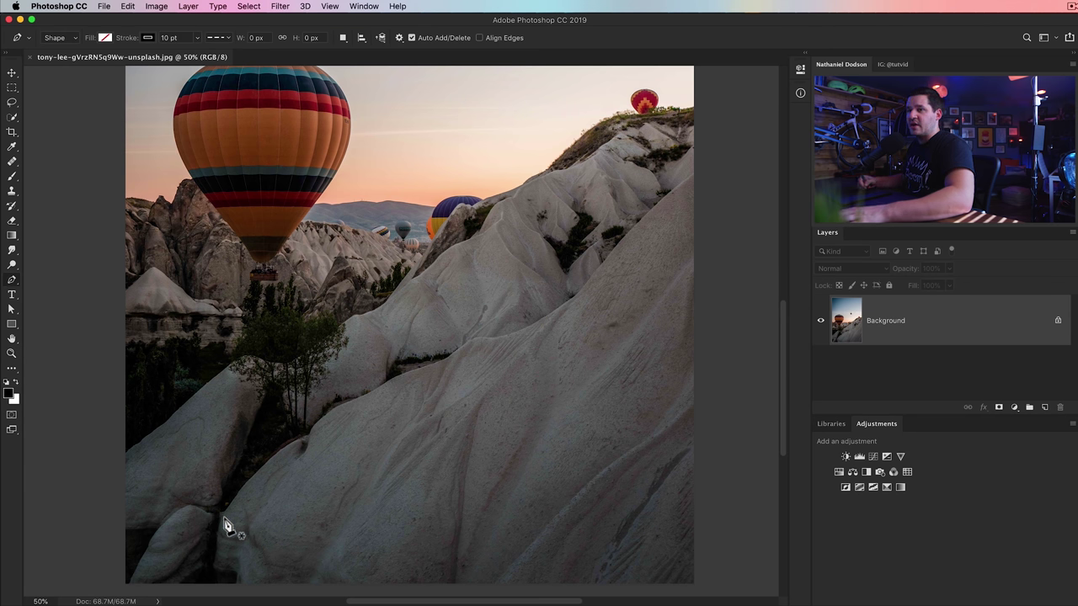
drag(223, 516, 240, 480)
click(305, 437)
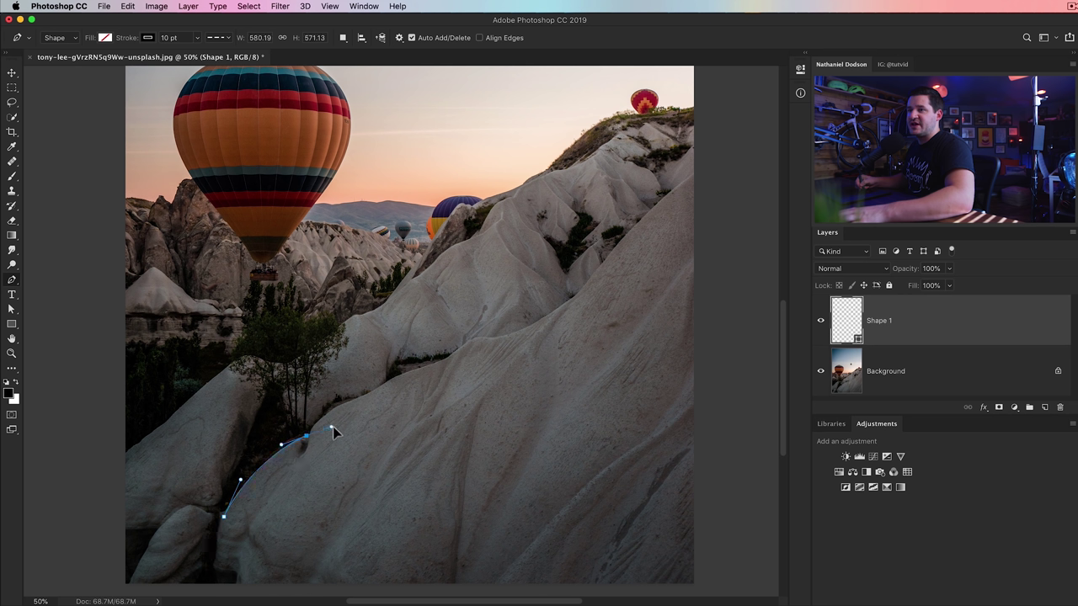
drag(334, 422, 332, 420)
click(326, 411)
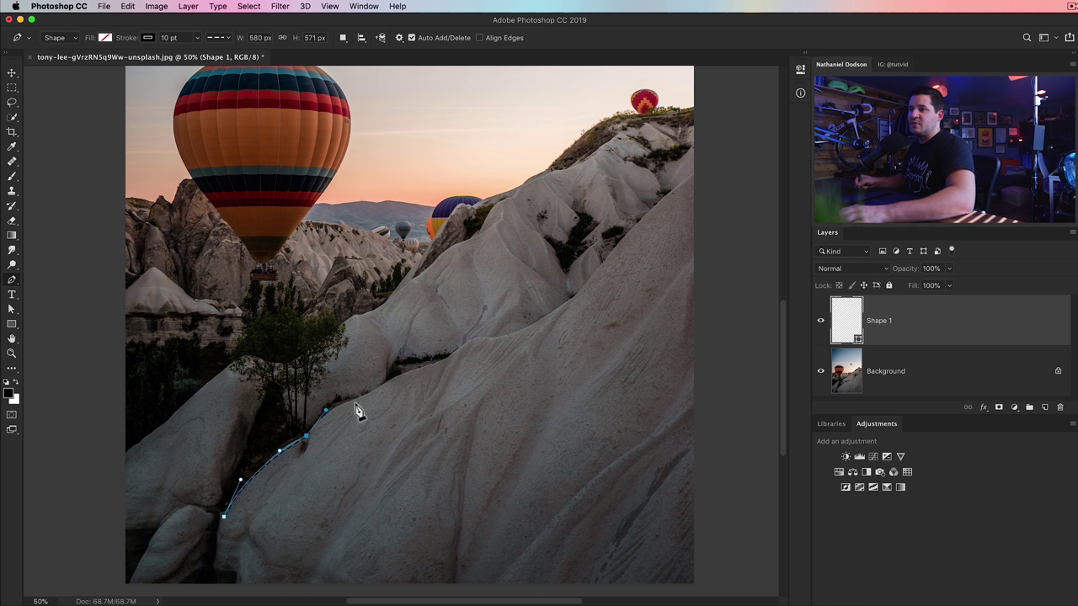
key(super+z)
key(super+z)
key(super+z)
key(super+z)
key(super+z)
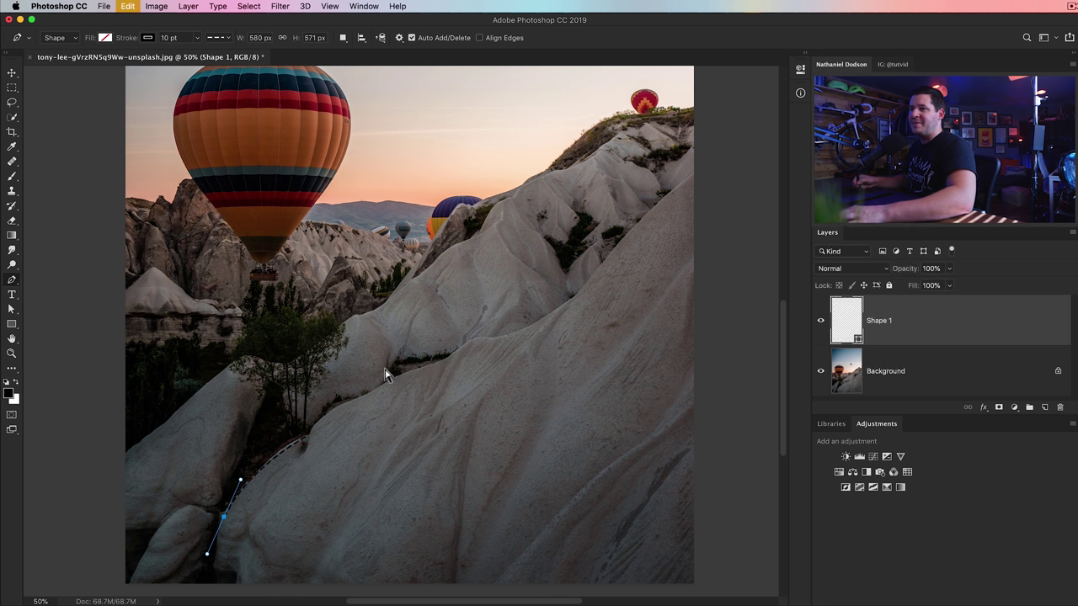
Turn on Rubber Band in the Pen path options and draw curved anchors up the ridge
click(399, 39)
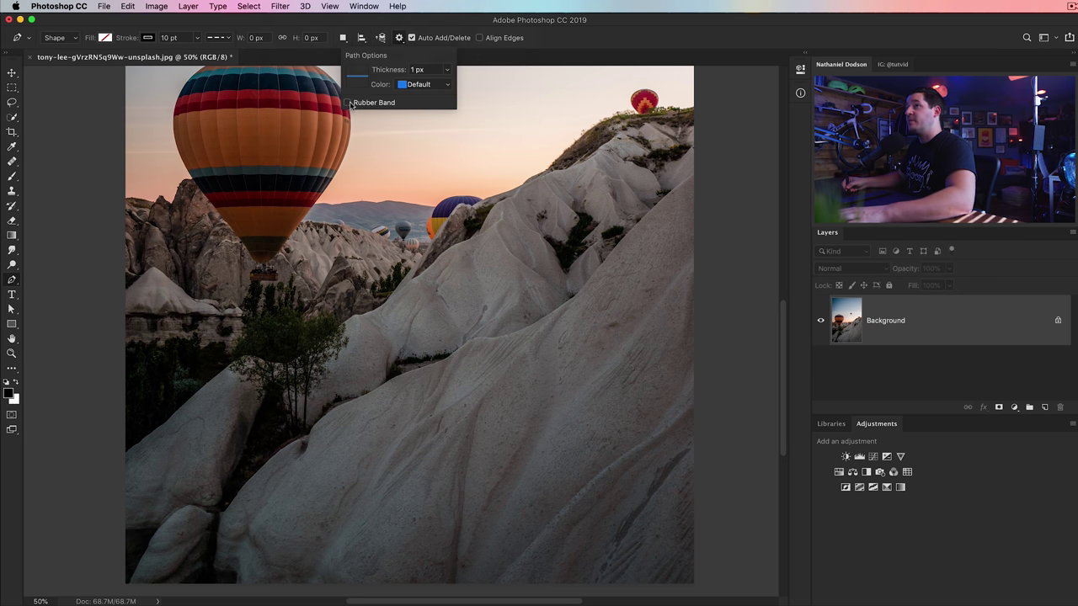
drag(218, 526, 232, 487)
drag(309, 435, 425, 372)
alt+click(312, 436)
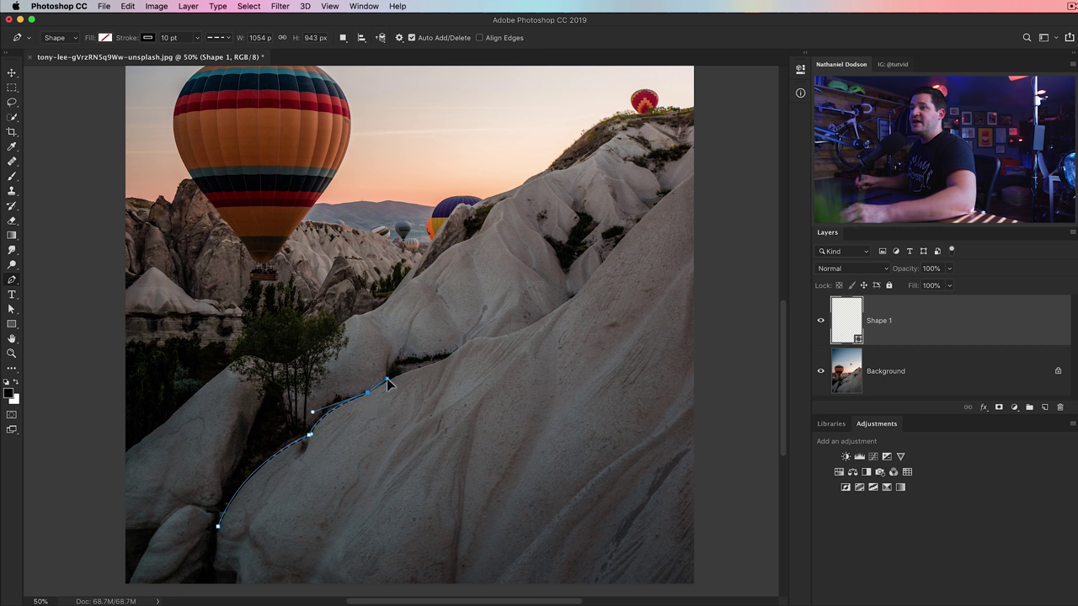
click(427, 368)
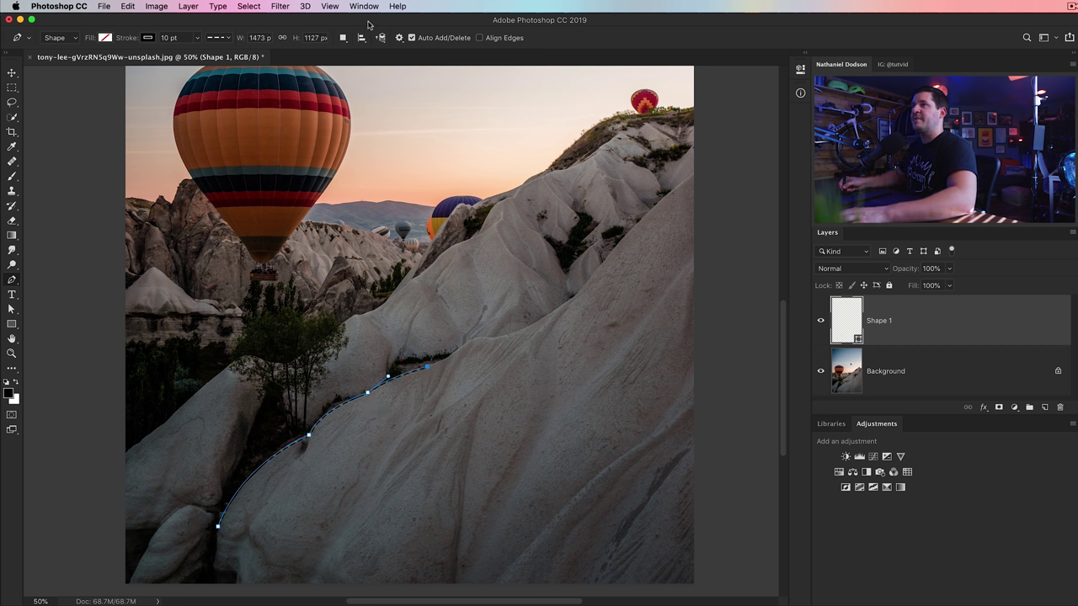
Make the pen path preview 3 px thick and Green
click(400, 38)
click(448, 73)
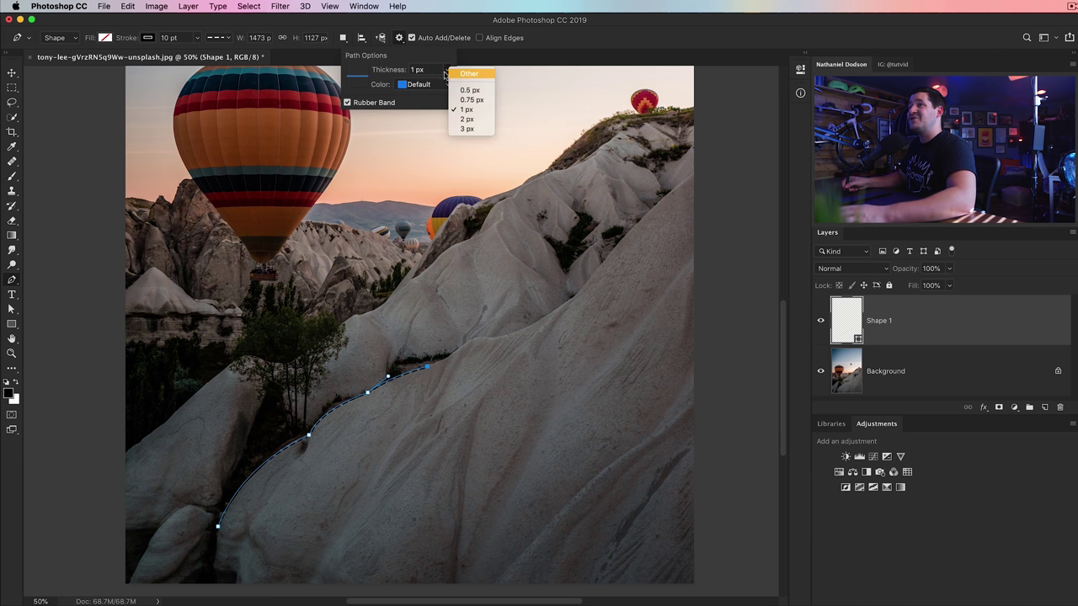
click(470, 130)
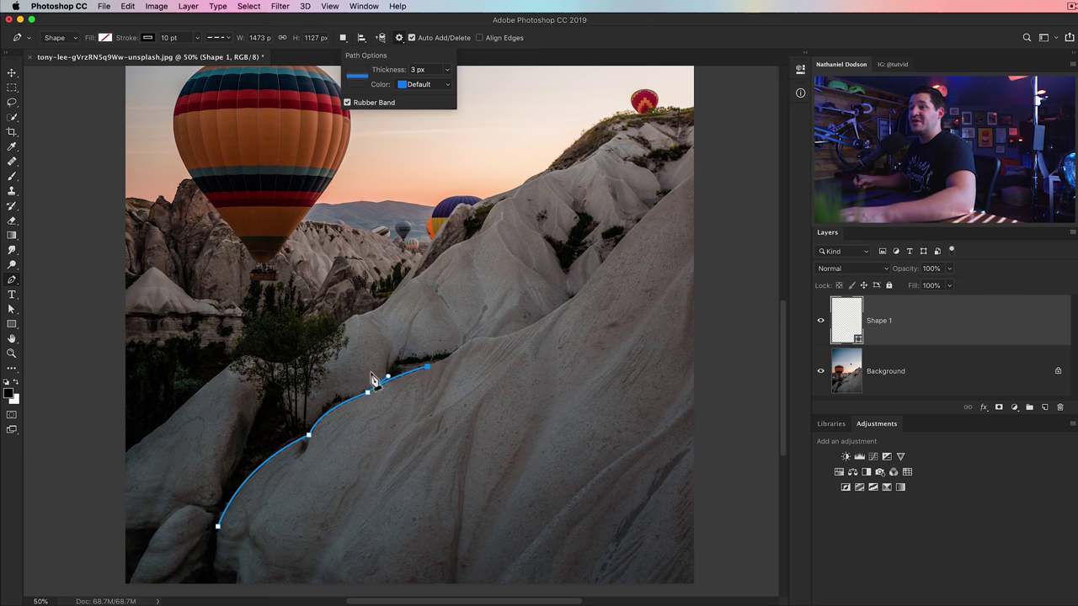
click(447, 85)
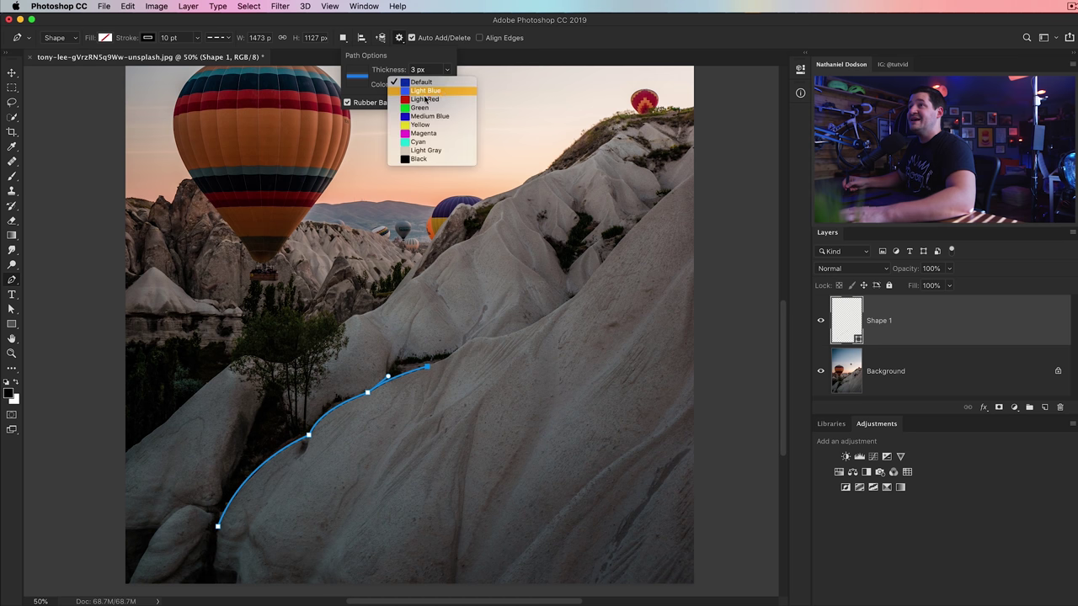
click(421, 116)
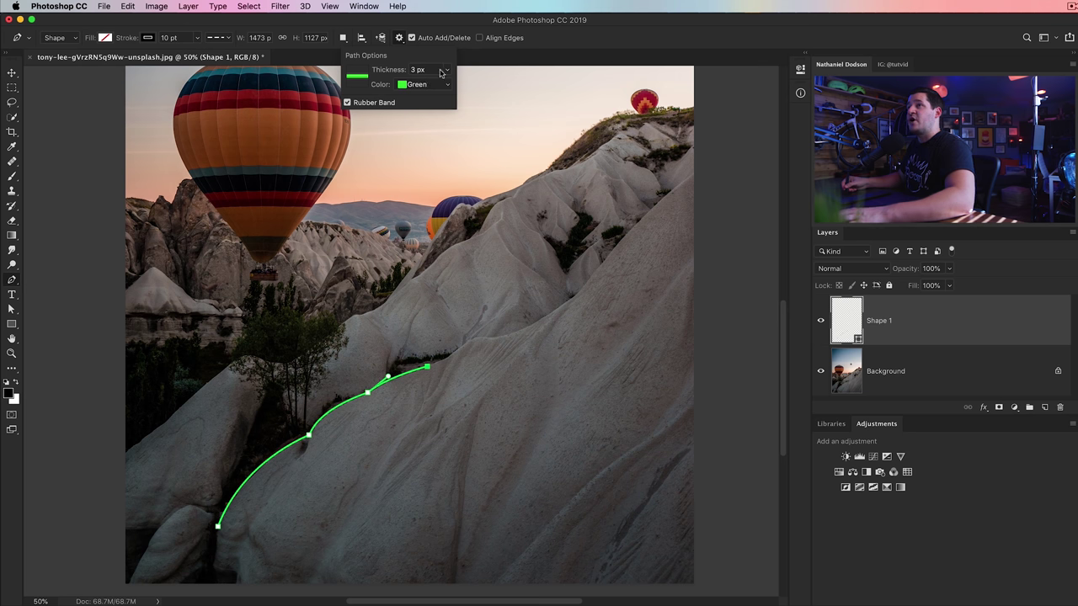
Reset the path preview to 1 px and Default colour, then reshape the newest anchor's curve
click(440, 73)
click(467, 110)
click(432, 85)
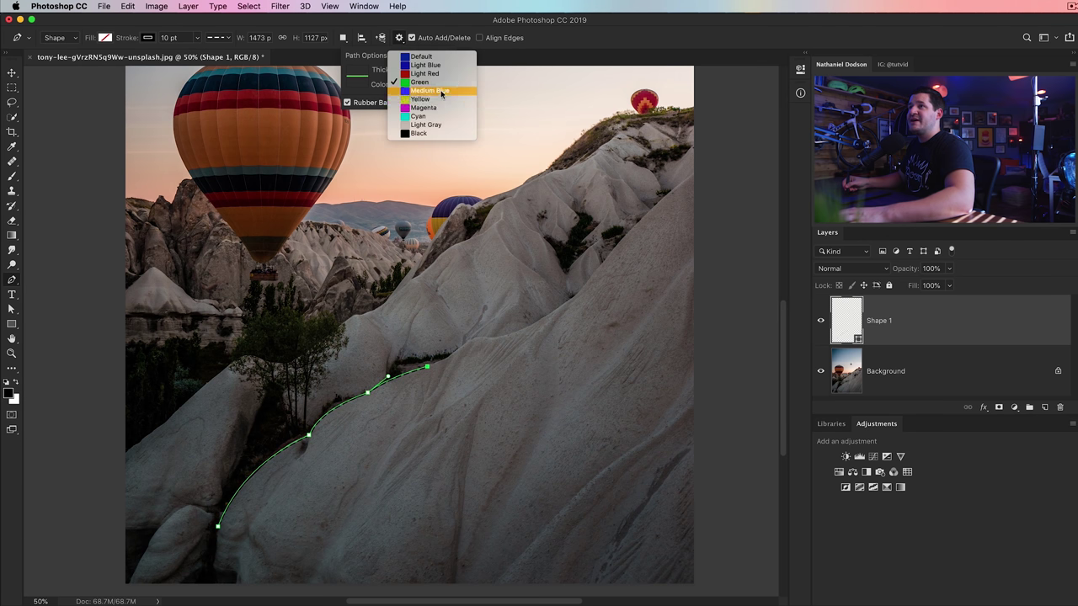
click(421, 56)
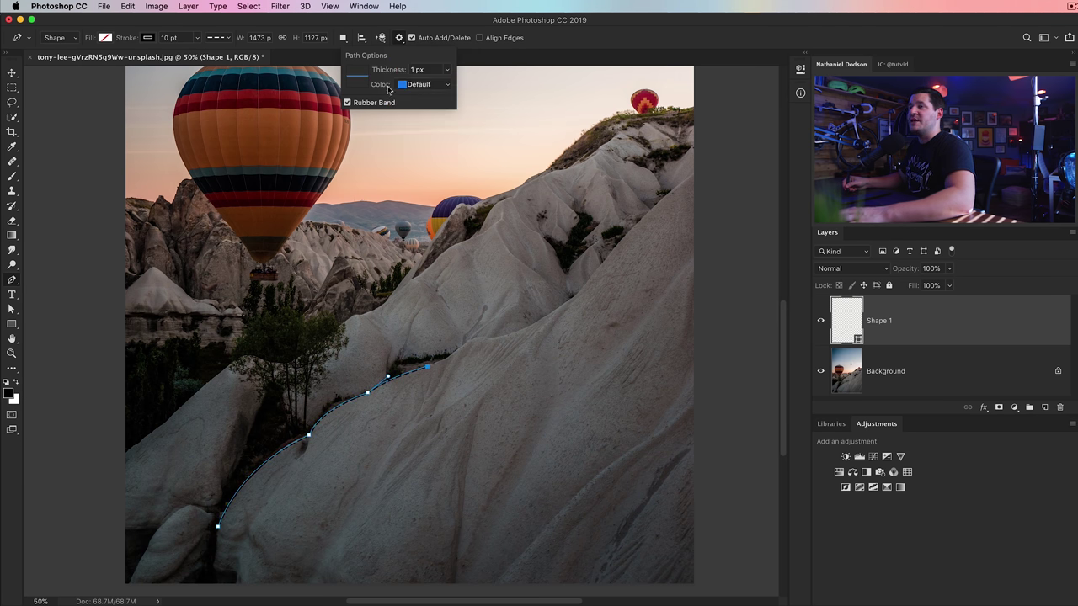
click(401, 40)
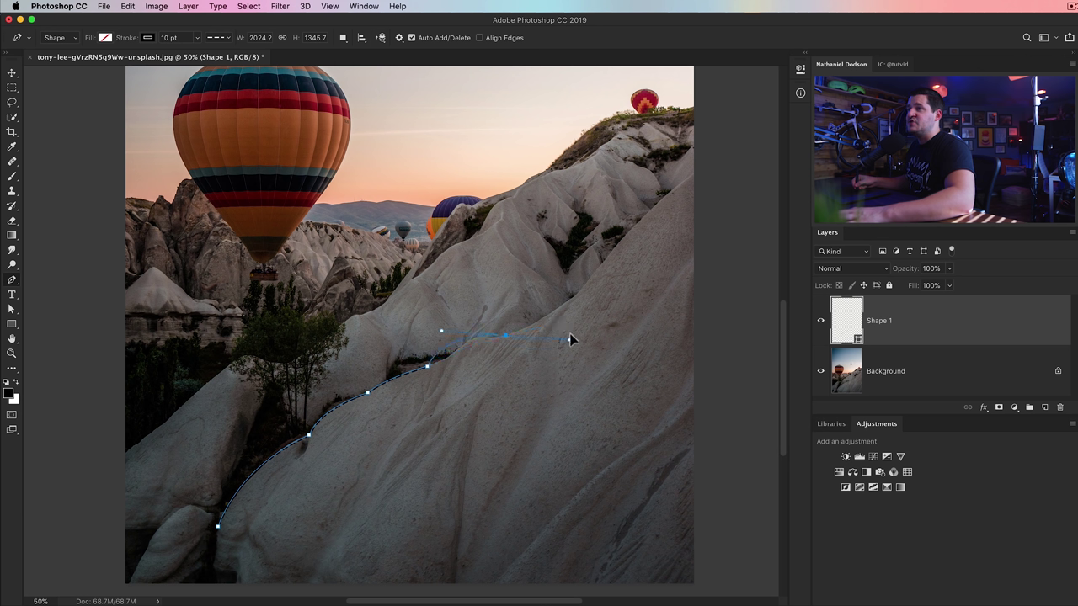
drag(531, 337, 562, 344)
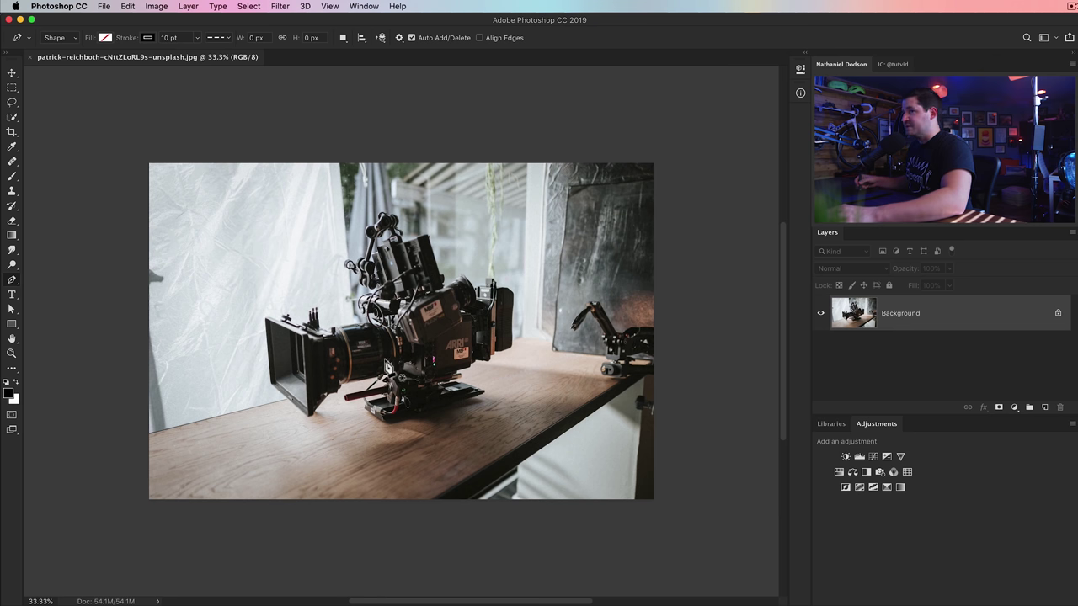
Switch to the Brush tool and raise its smoothing to 36%
click(12, 72)
key(b)
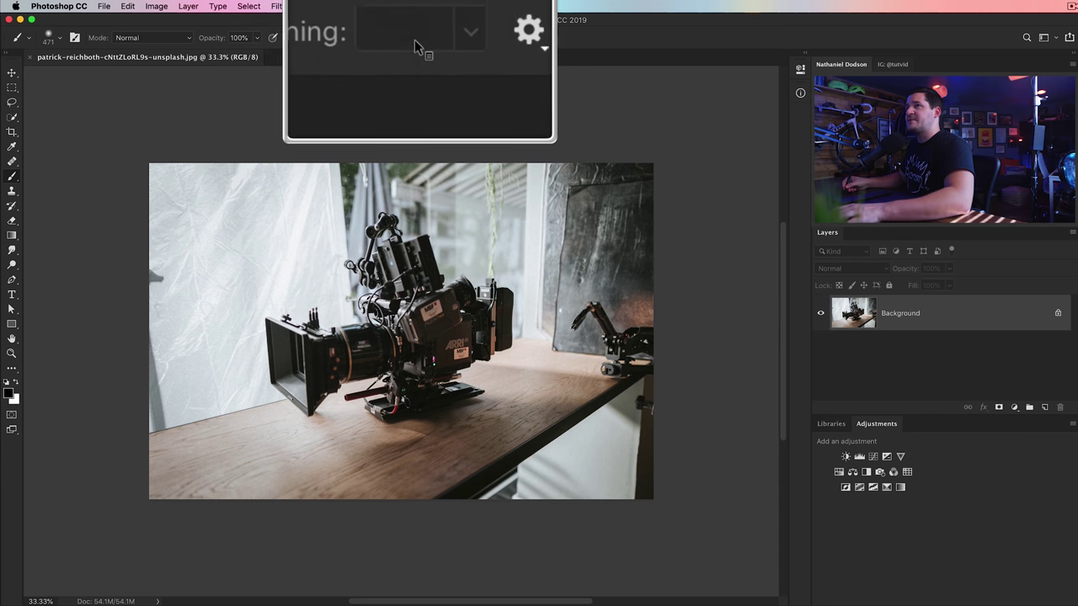
click(74, 38)
drag(445, 107, 125, 90)
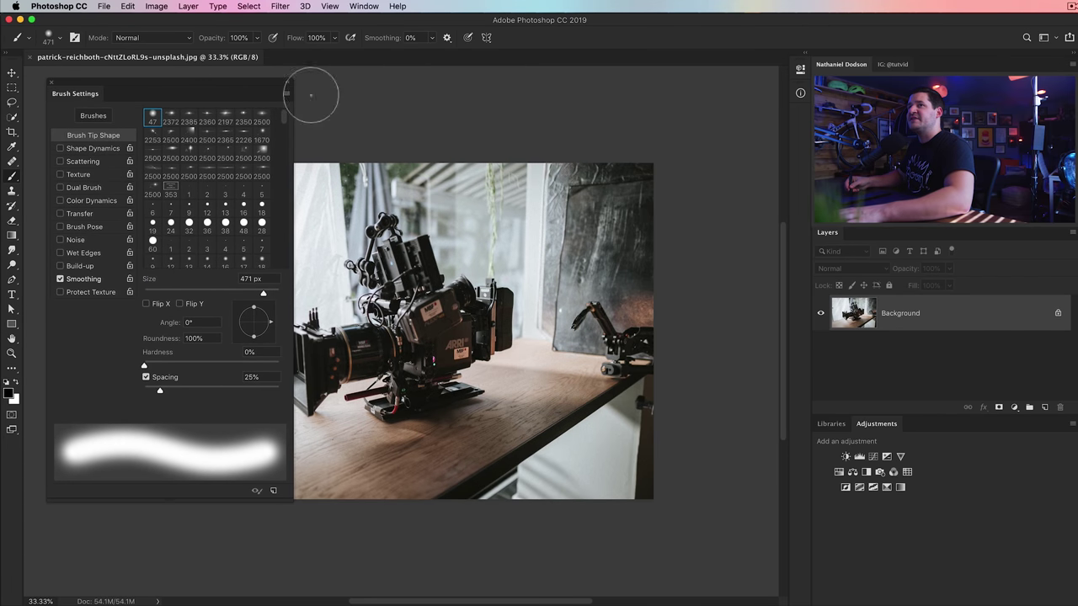
click(52, 84)
click(431, 37)
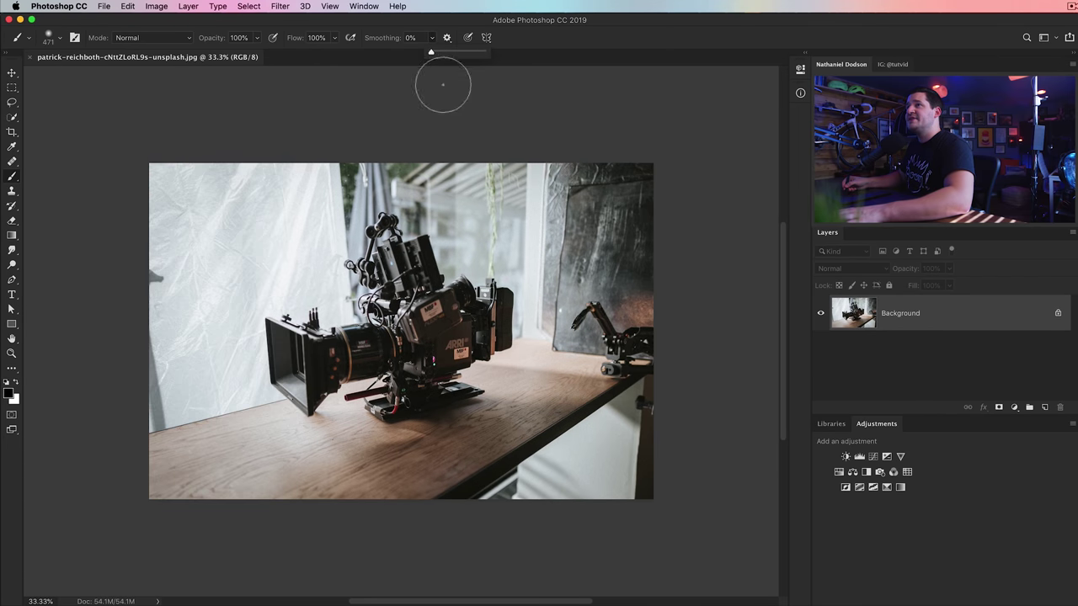
drag(427, 52, 448, 52)
click(447, 38)
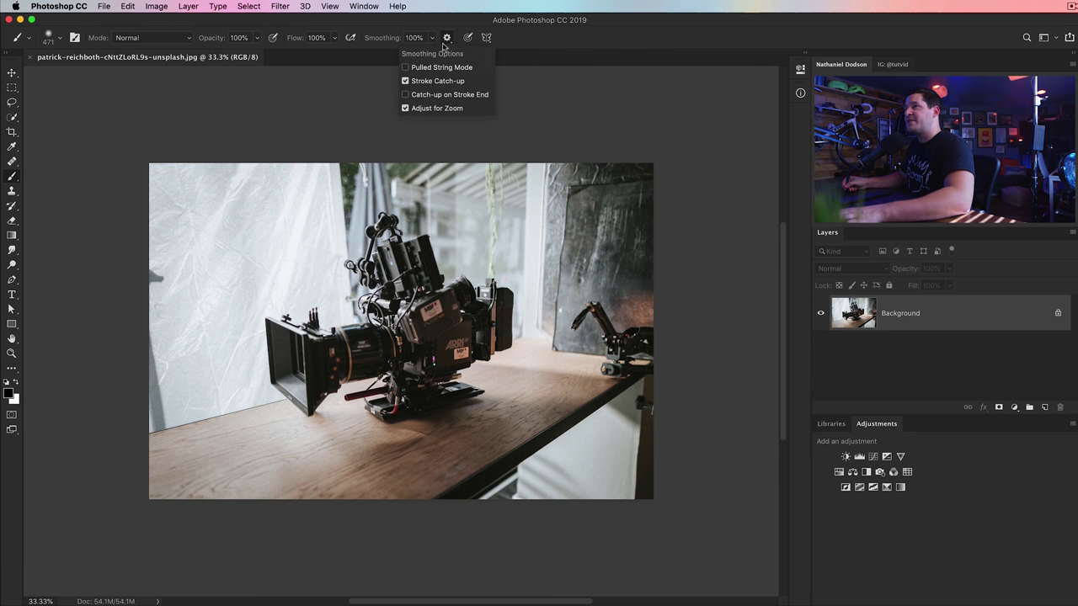
click(453, 41)
Paint two test strokes on the camera photo, undo them, and set smoothing to 26%
mouse_move(190, 347)
mouse_down()
mouse_move(214, 325)
mouse_move(299, 248)
mouse_move(376, 222)
mouse_move(465, 239)
mouse_move(541, 299)
mouse_move(498, 360)
mouse_move(291, 313)
mouse_move(245, 402)
mouse_move(355, 445)
mouse_move(522, 386)
mouse_move(554, 454)
mouse_move(207, 352)
mouse_move(216, 417)
mouse_move(388, 426)
mouse_move(546, 310)
mouse_move(250, 248)
mouse_up()
key(super+z)
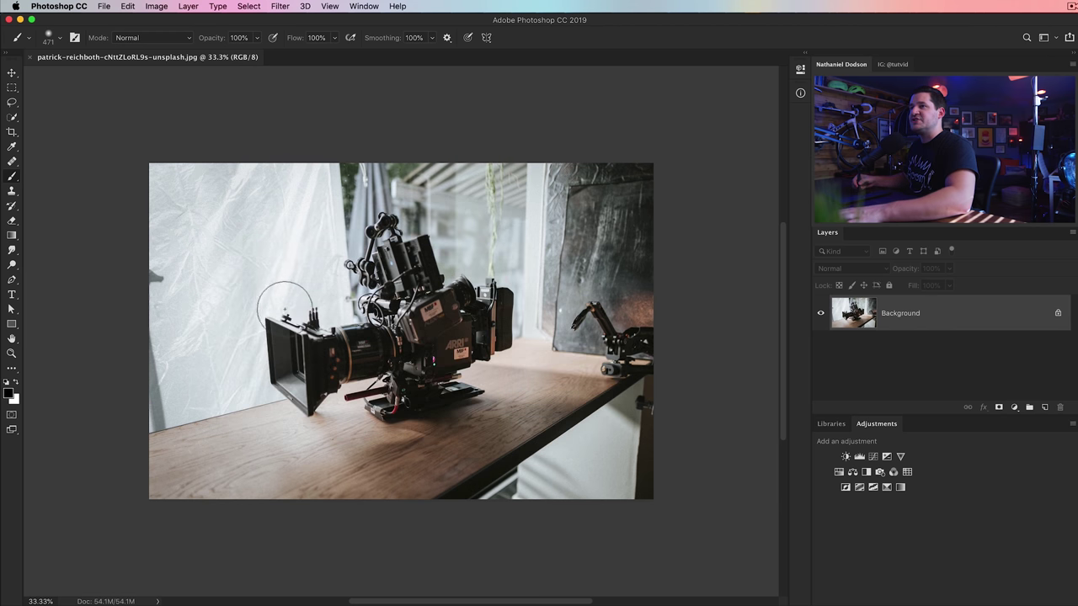
mouse_move(230, 301)
mouse_down()
mouse_move(330, 296)
mouse_move(483, 210)
mouse_move(486, 283)
mouse_move(565, 292)
mouse_move(478, 423)
mouse_move(248, 419)
mouse_move(181, 357)
mouse_move(213, 254)
mouse_move(297, 299)
mouse_move(526, 270)
mouse_move(581, 404)
mouse_move(222, 442)
mouse_move(311, 485)
mouse_move(470, 522)
mouse_move(613, 449)
mouse_move(534, 384)
mouse_up()
key(super+z)
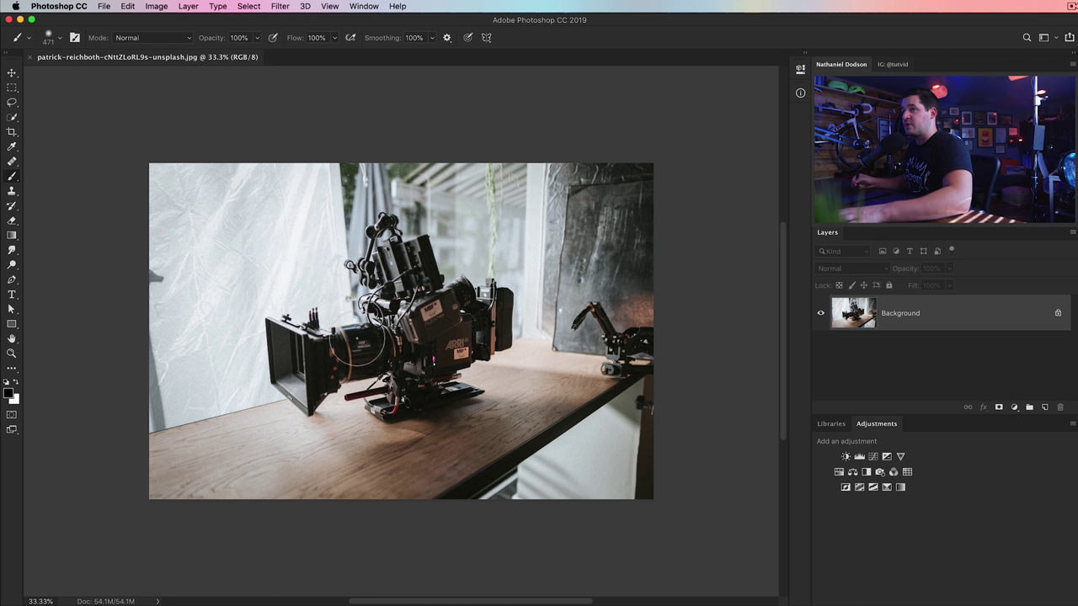
click(432, 38)
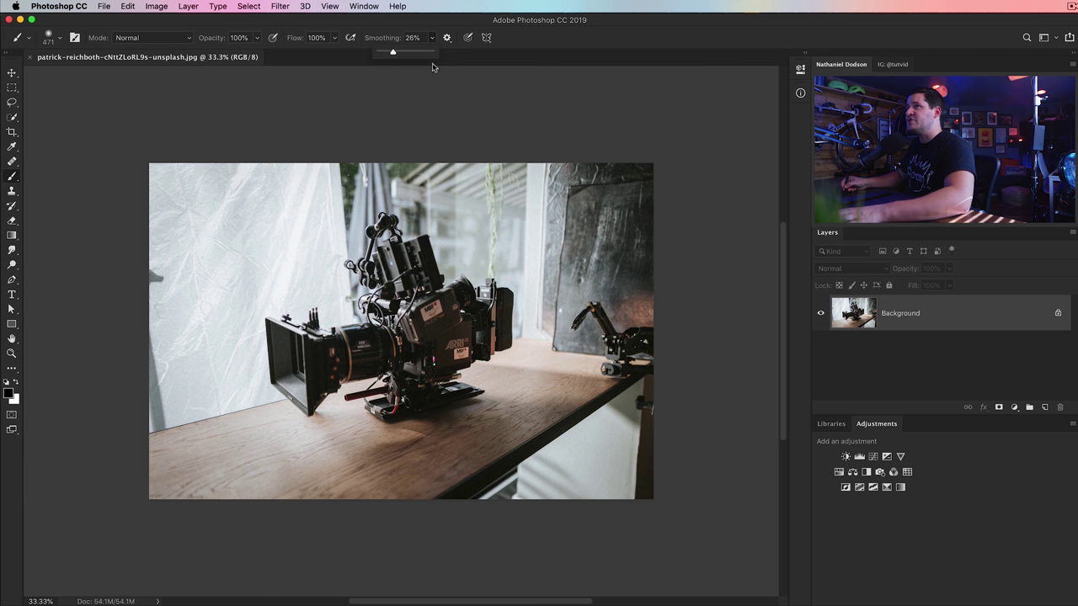
click(434, 39)
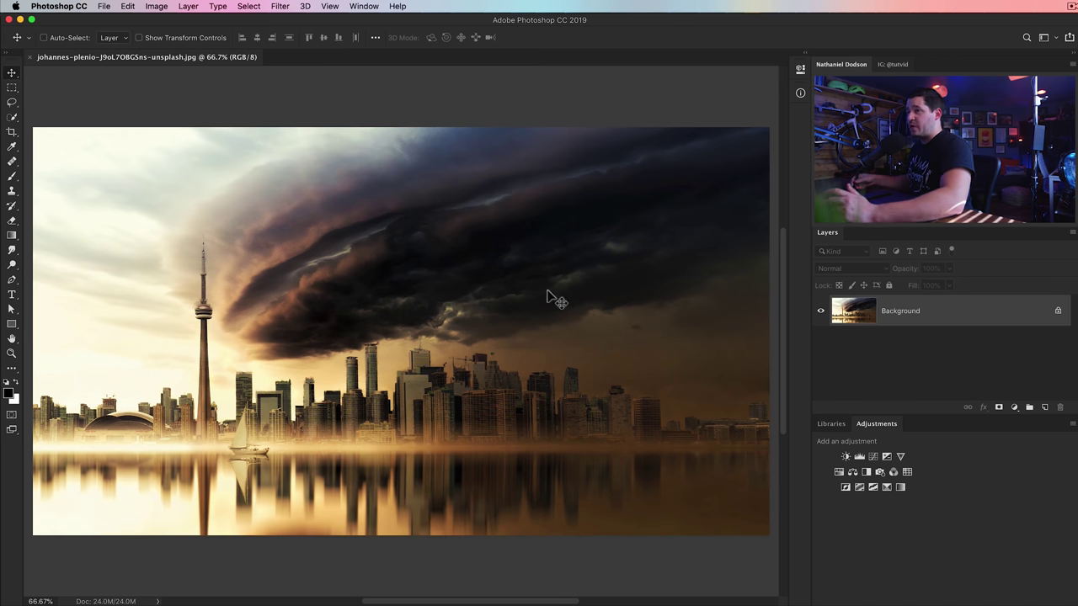
Quick-export the Background layer as JPG, save Background.jpg, then start the export again
right_click(939, 315)
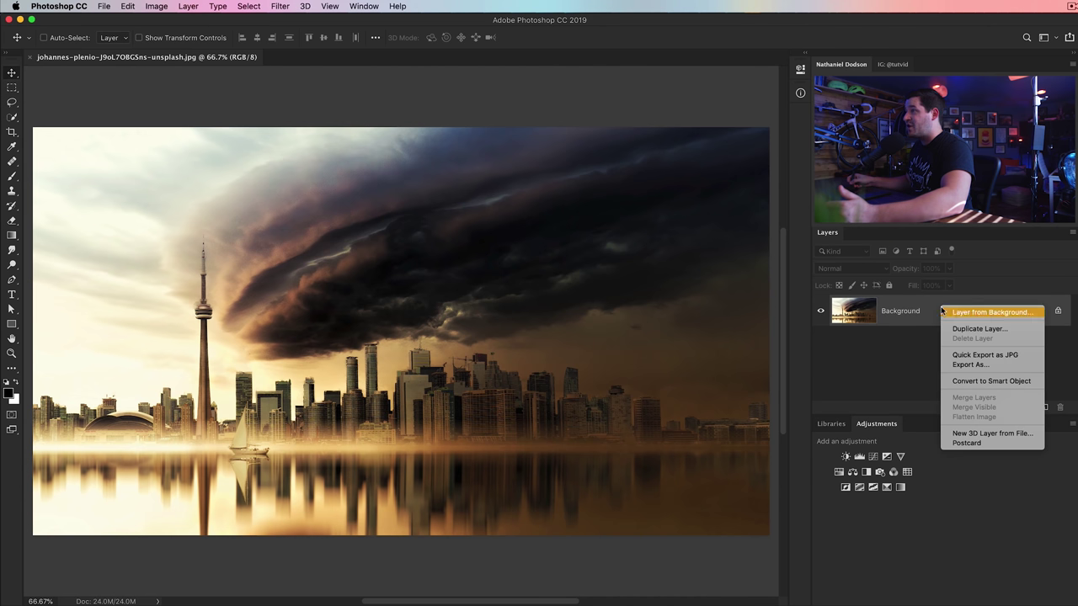
click(988, 355)
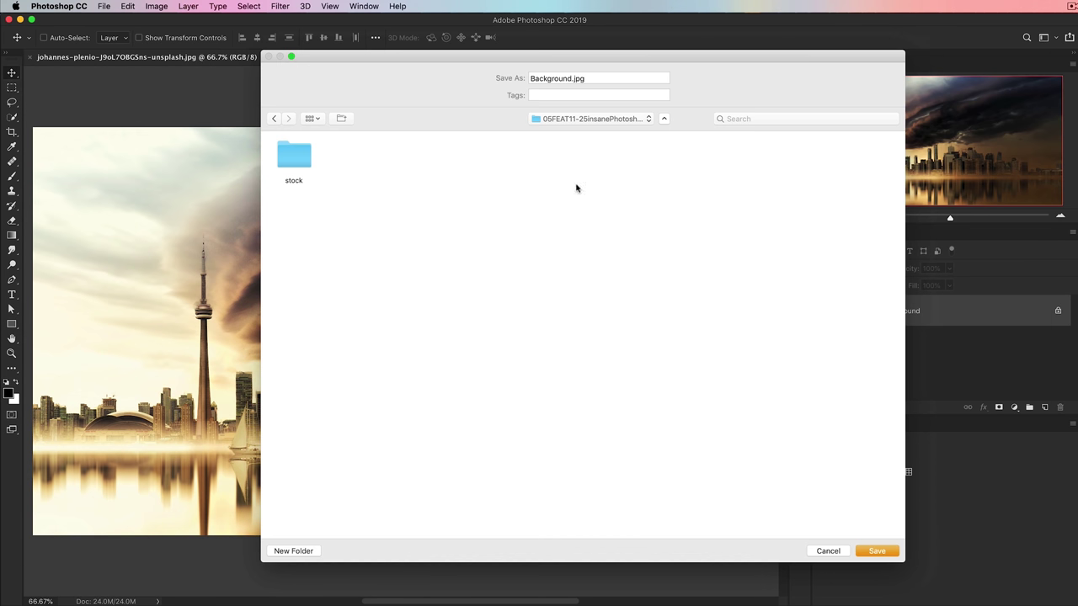
click(876, 552)
right_click(917, 308)
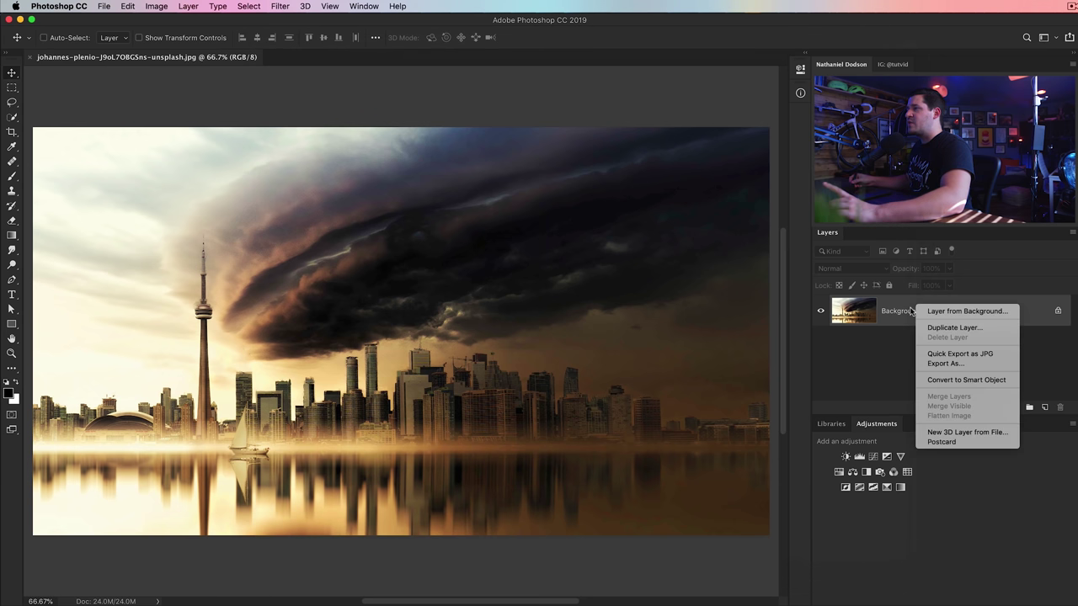
click(973, 356)
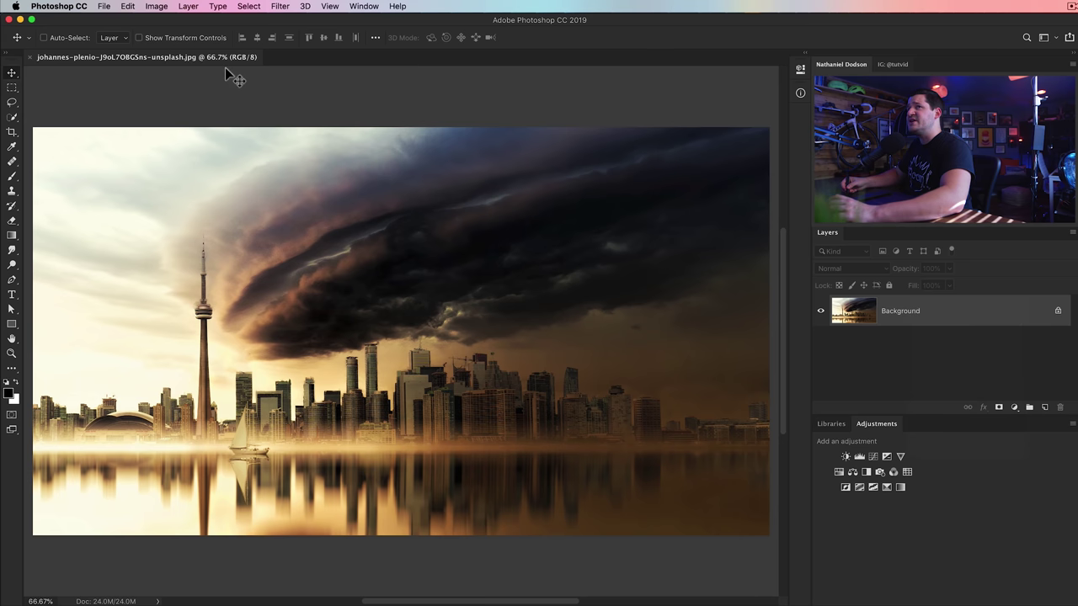
click(104, 6)
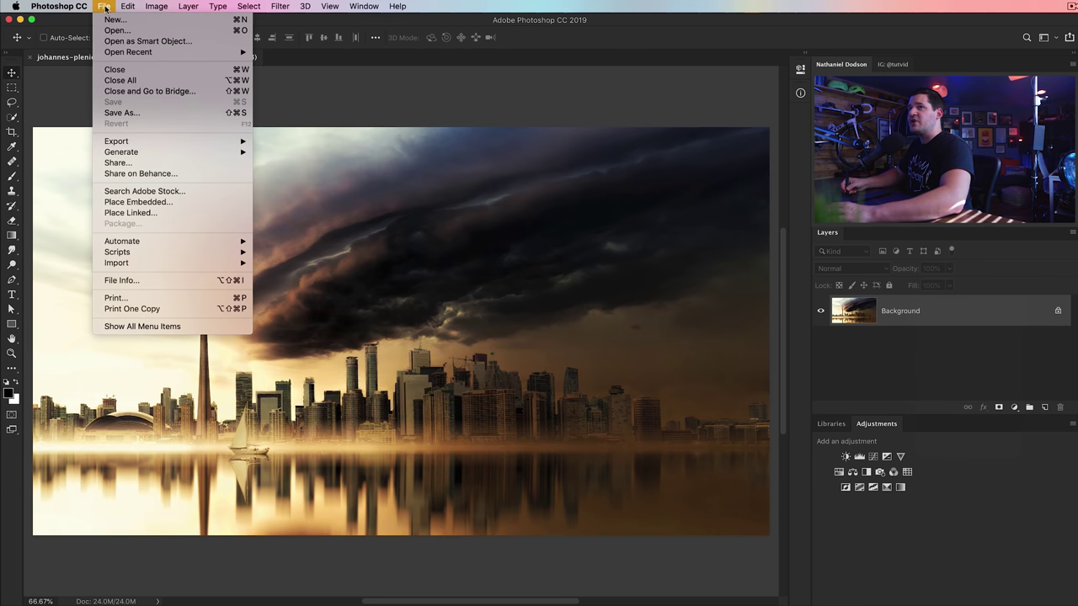
mouse_move(170, 143)
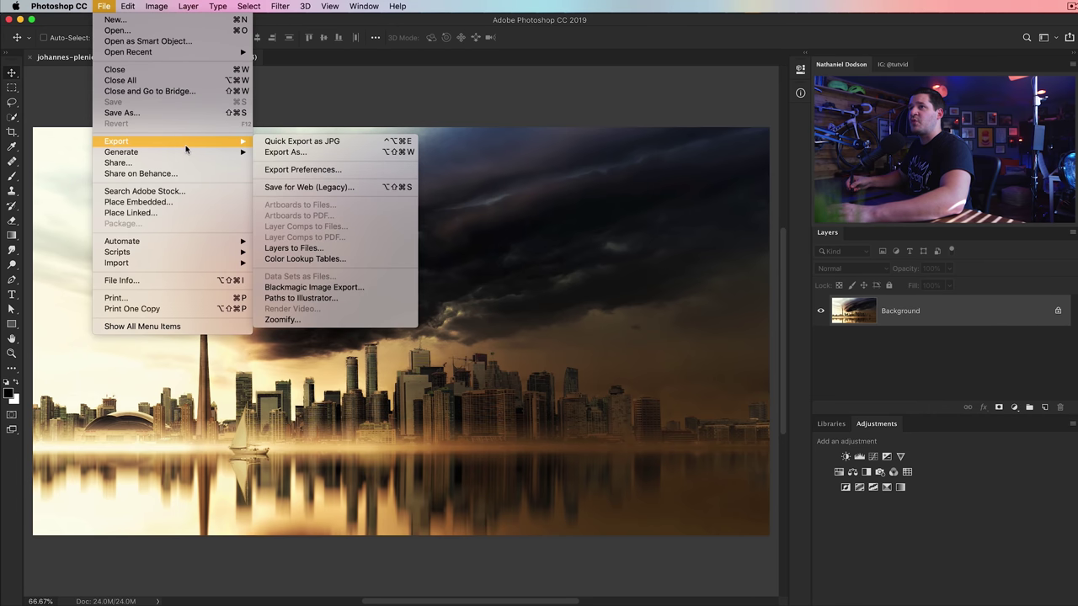
click(333, 171)
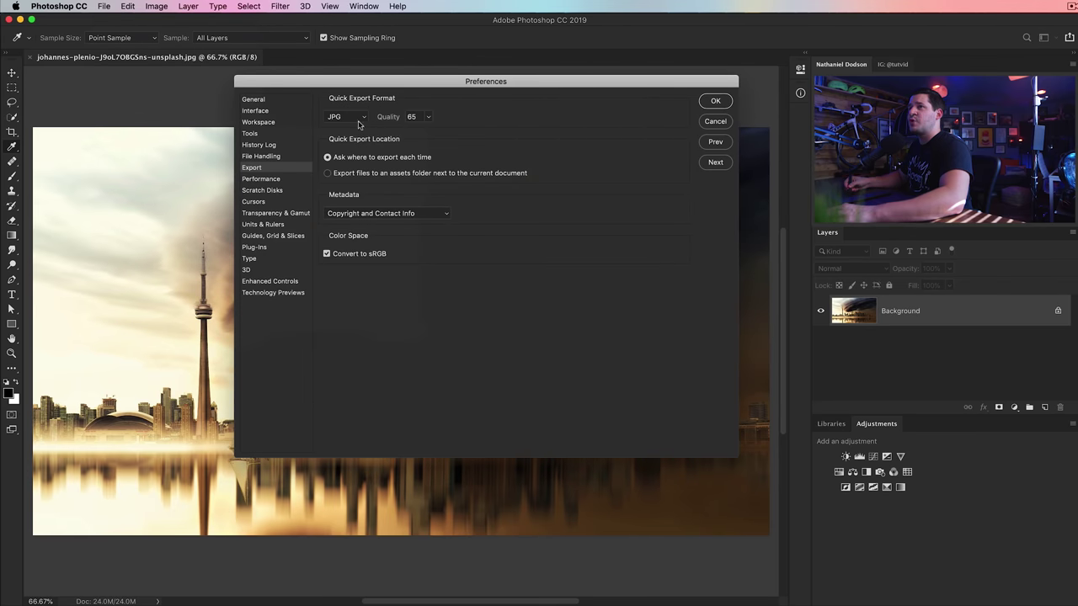
click(353, 117)
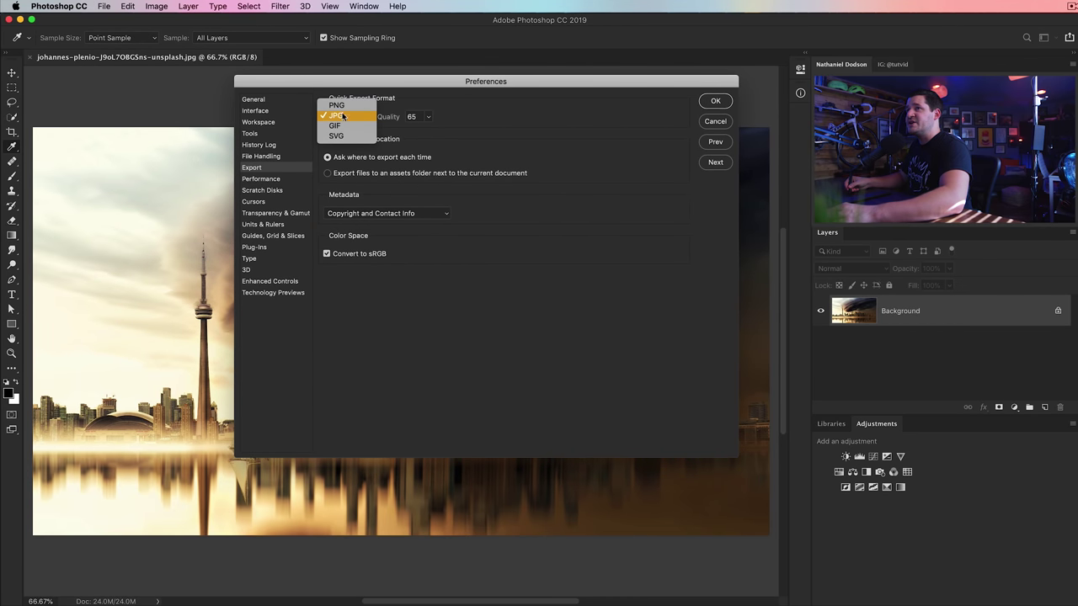
click(348, 119)
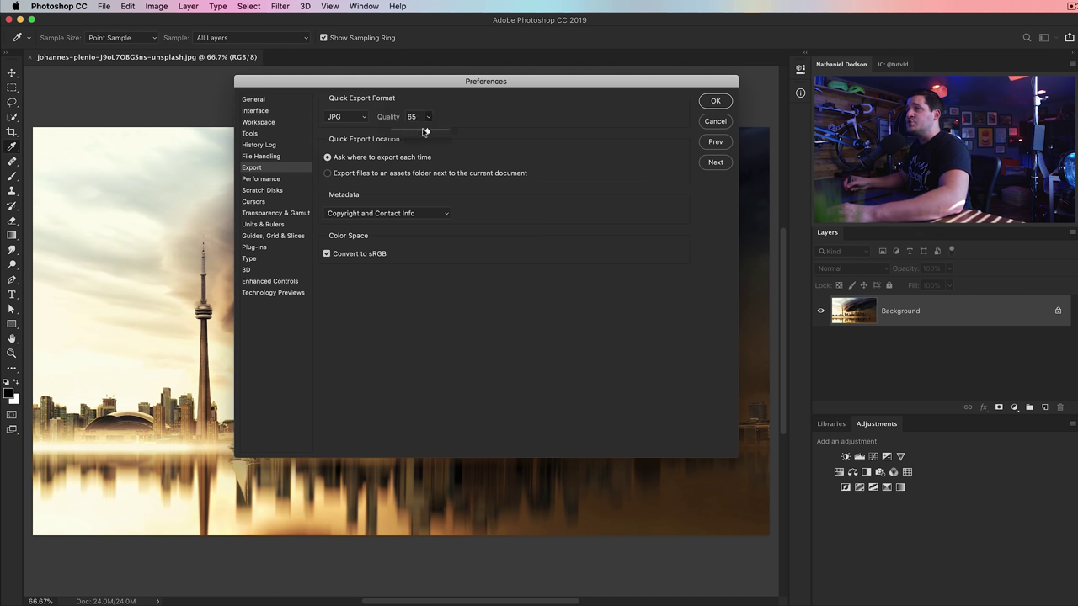
click(454, 117)
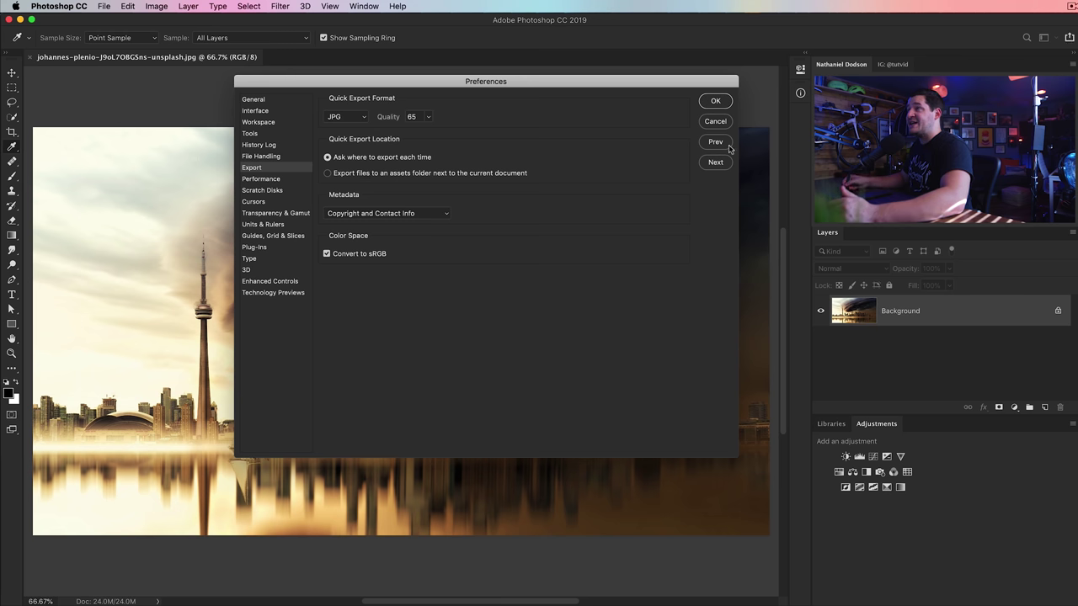
click(714, 122)
key(v)
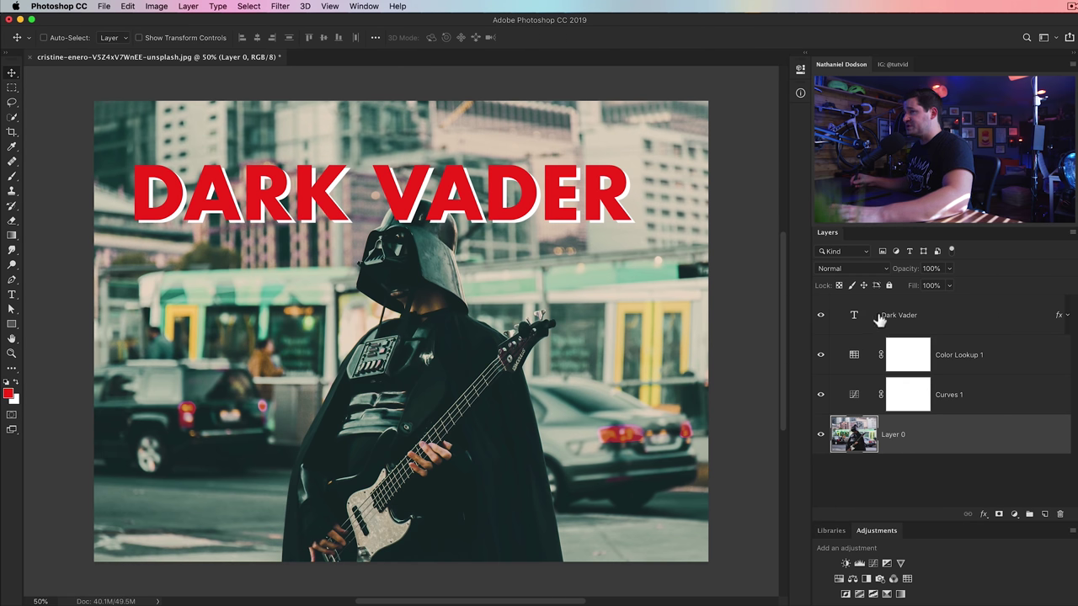
Select all four Dark Vader layers and group them with Cmd+G into Group 1
click(956, 323)
right_click(951, 317)
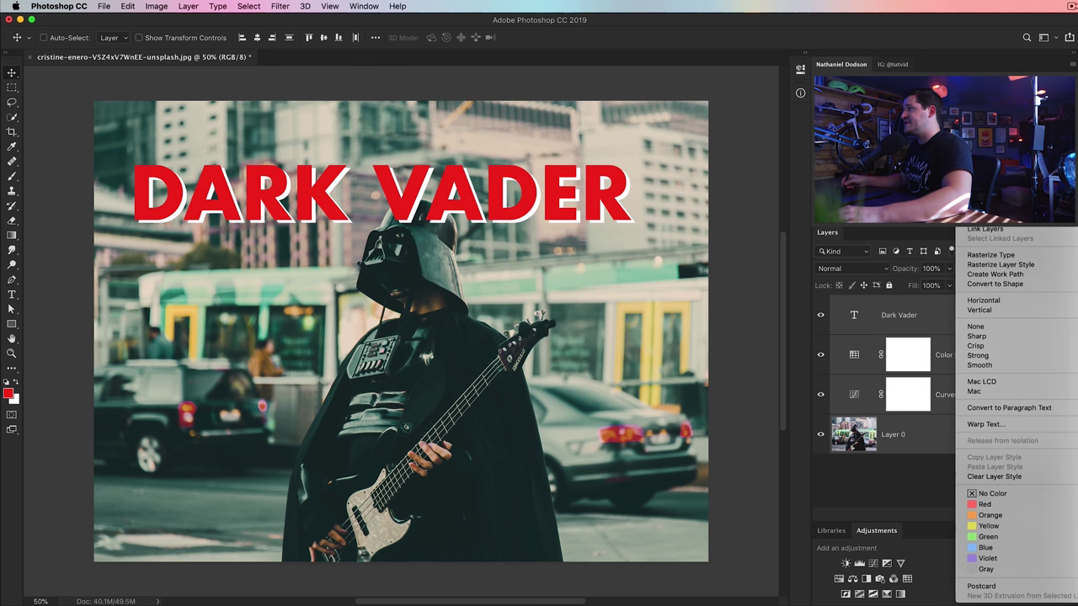
click(864, 481)
right_click(883, 450)
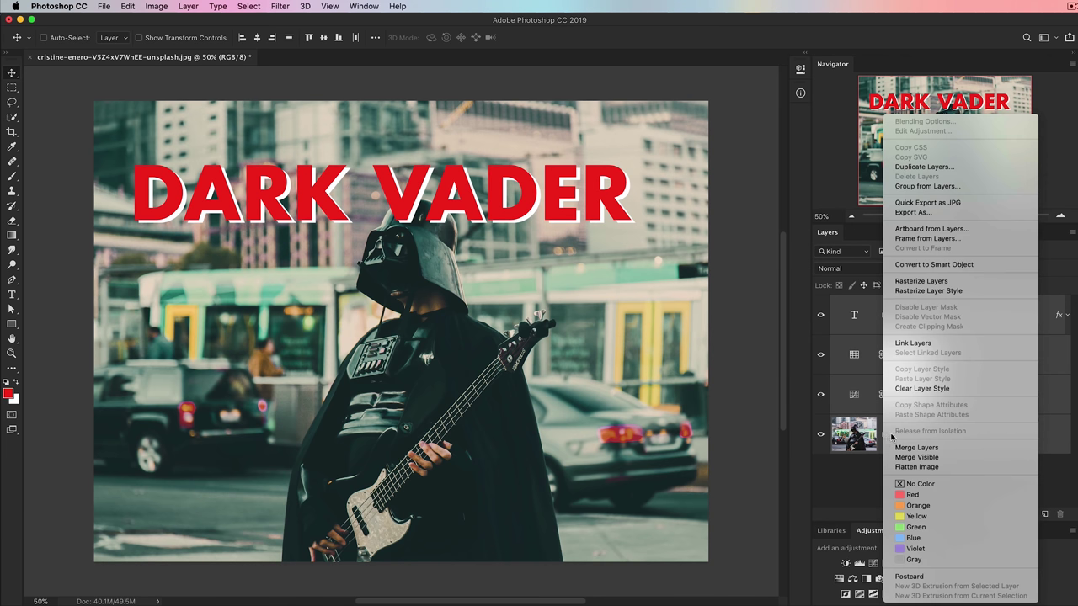
key(Escape)
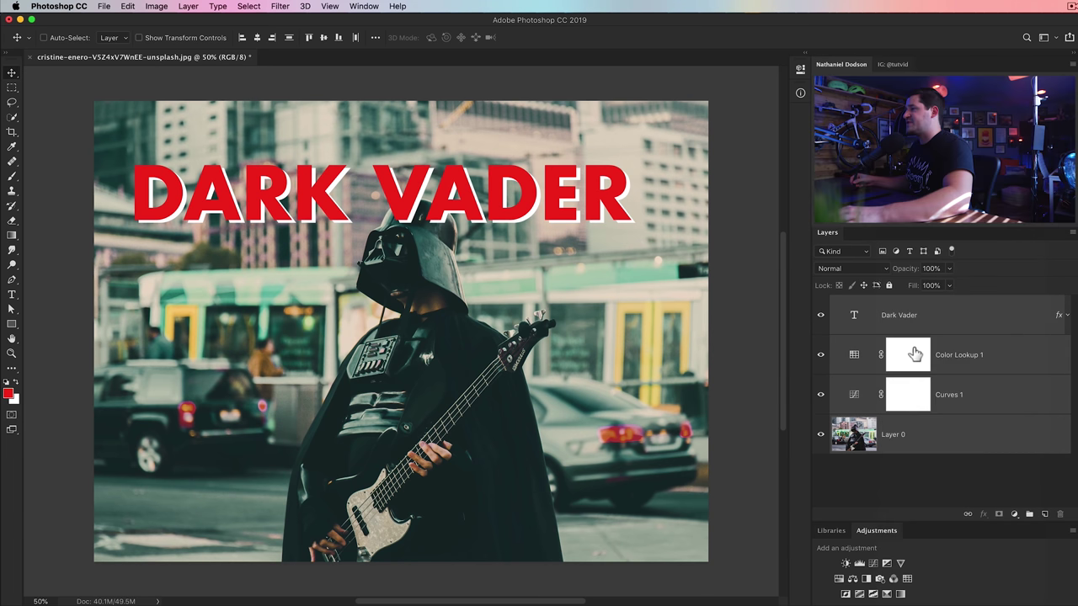
key(super)
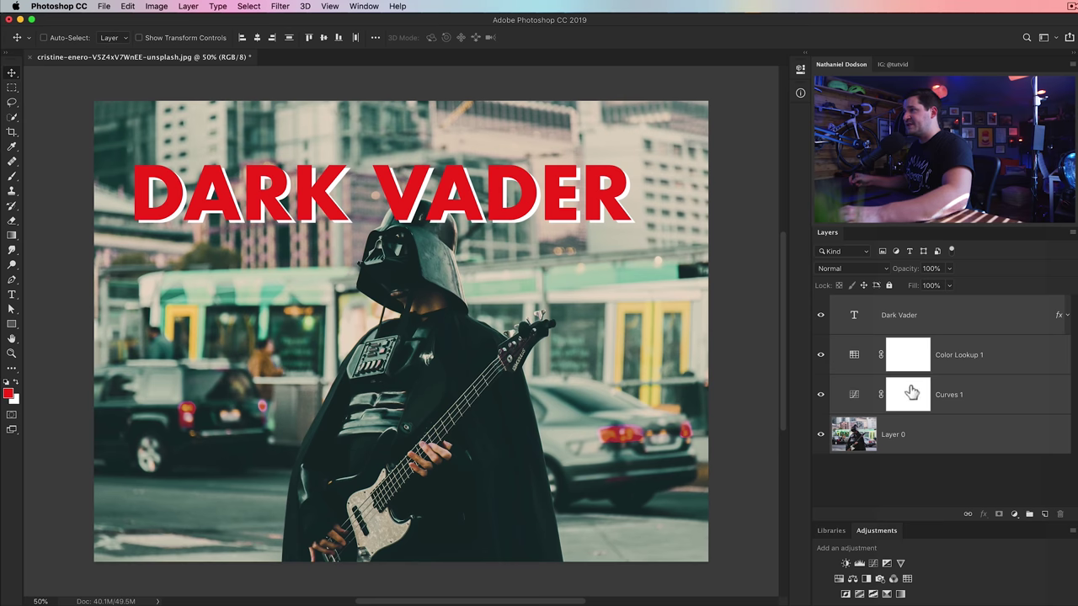
key(super+g)
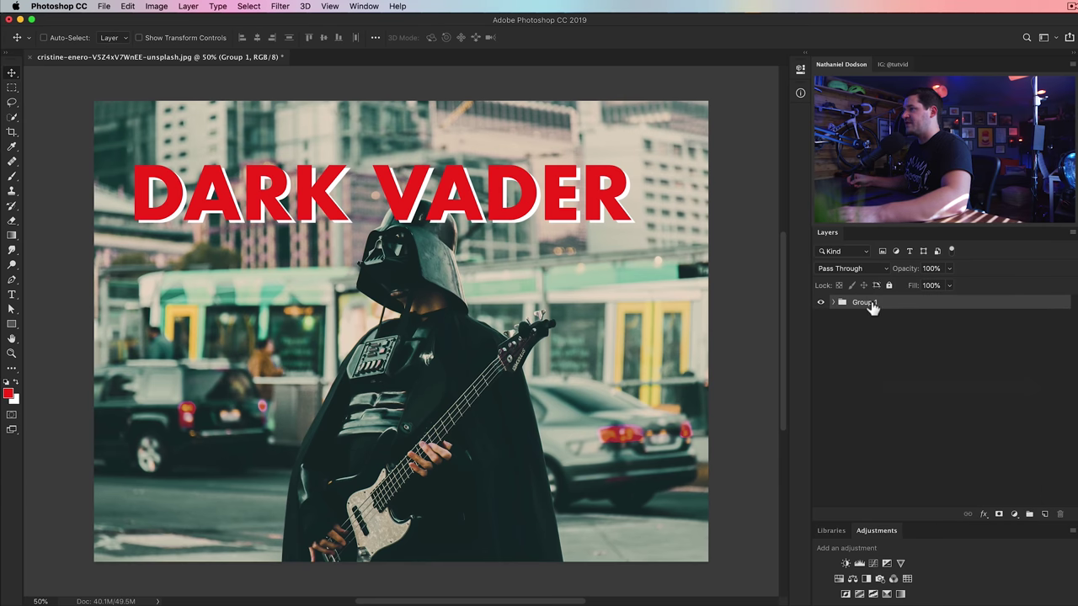
right_click(893, 302)
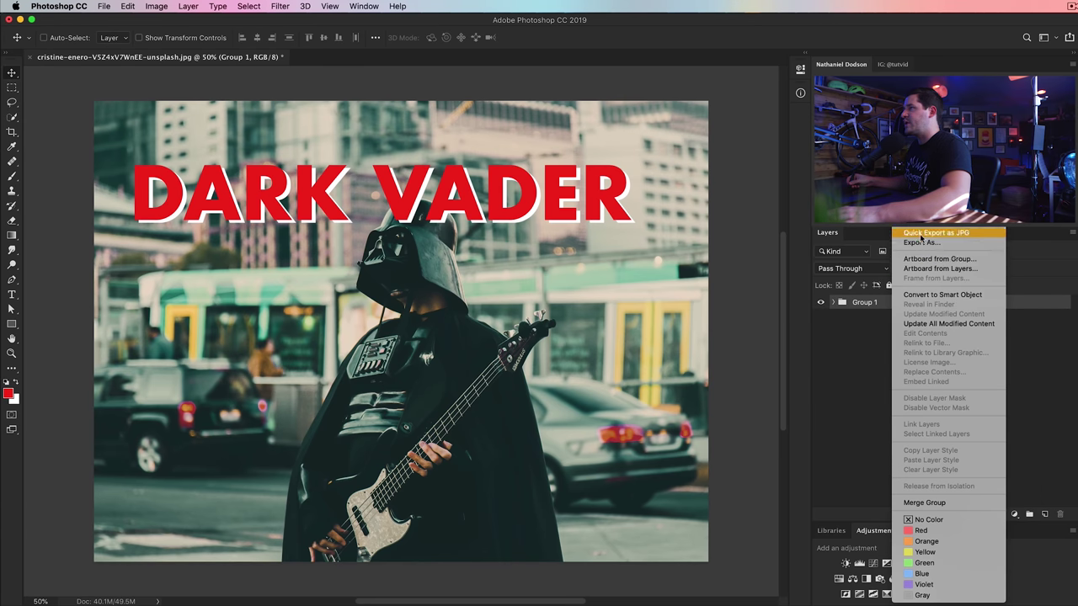
click(838, 353)
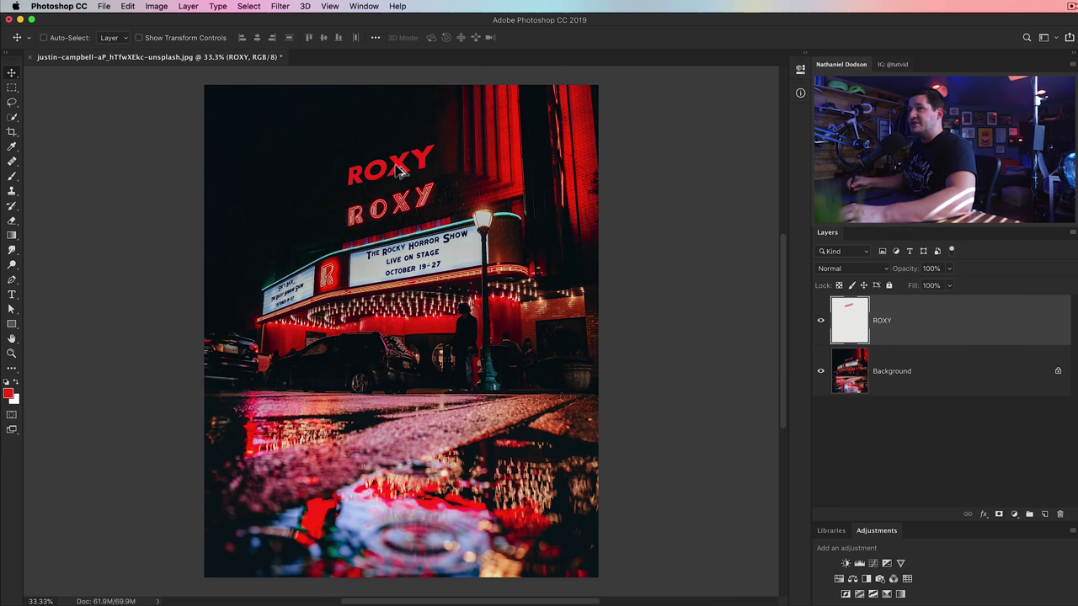
Duplicate the ROXY sign and give it Bevel & Emboss, Stroke, Inner Glow, Satin and overlay styles
drag(396, 168, 296, 145)
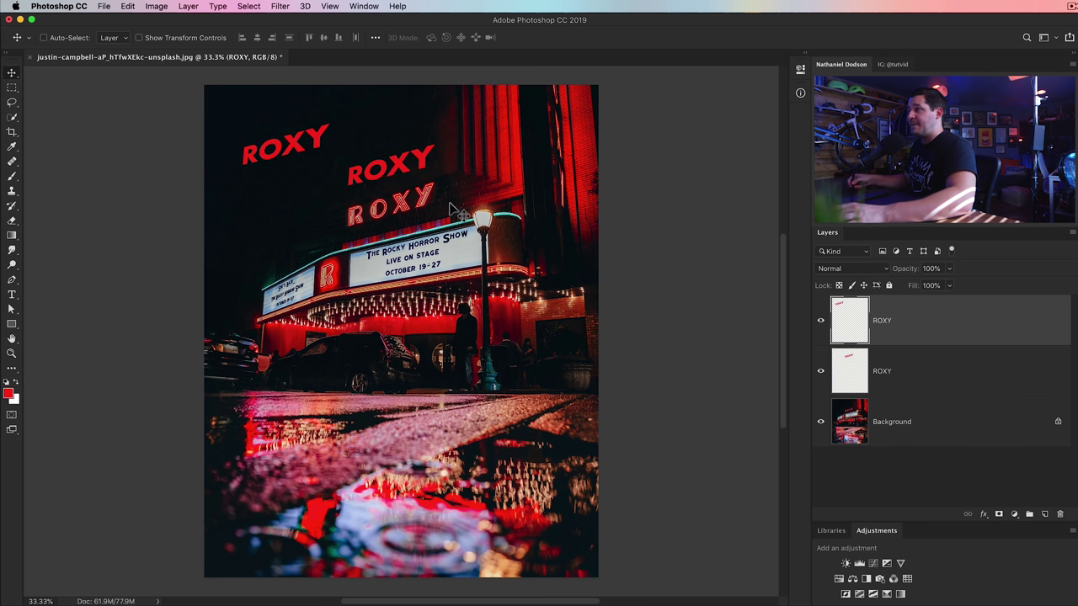
drag(902, 325, 920, 349)
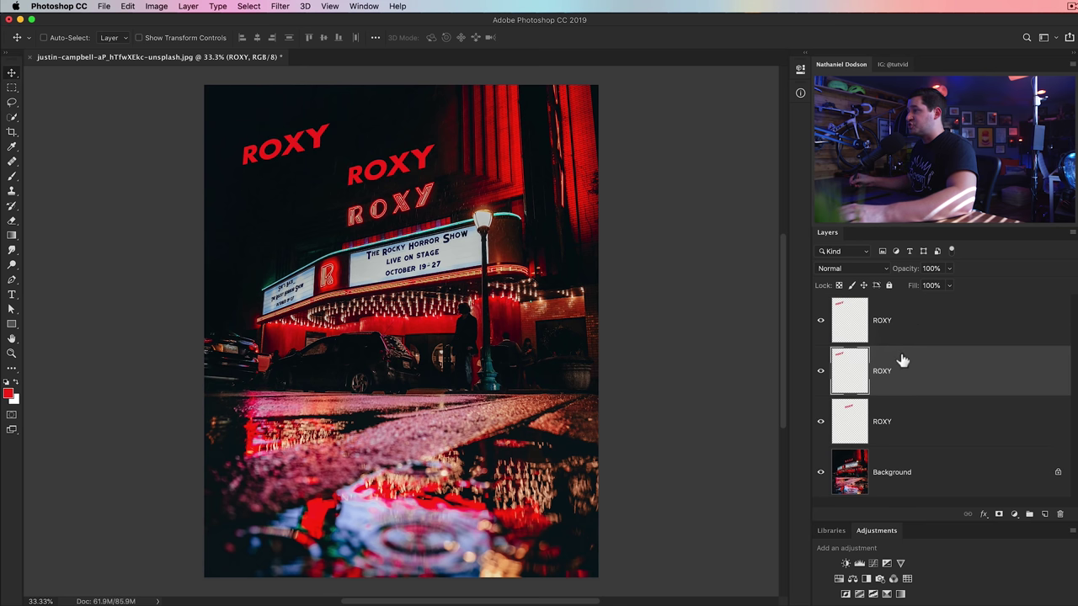
click(913, 314)
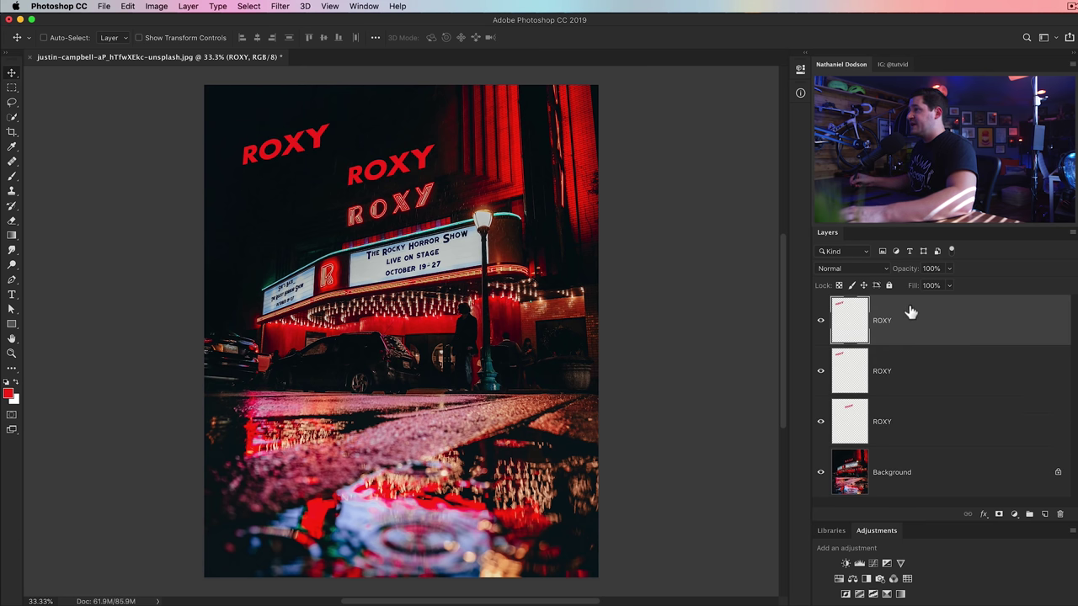
double_click(945, 332)
click(257, 231)
click(267, 275)
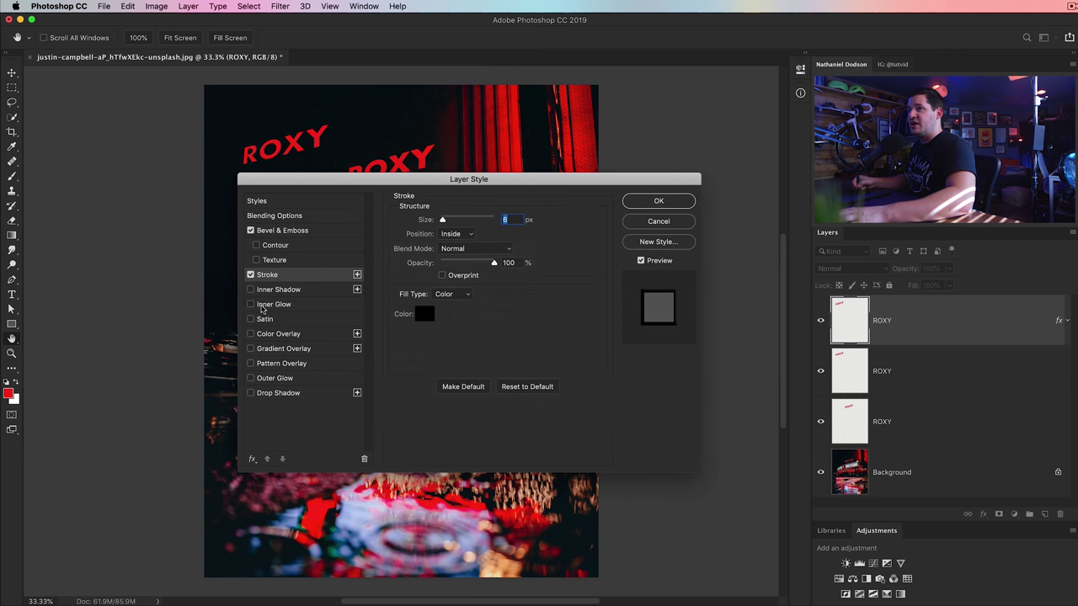
click(274, 304)
click(277, 319)
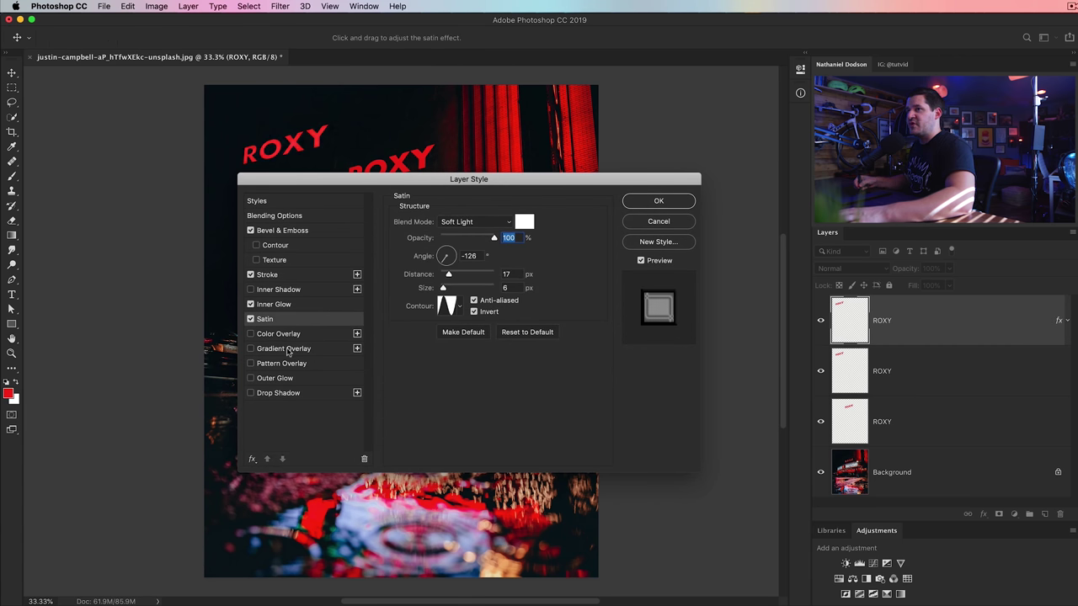
click(284, 349)
click(281, 363)
click(659, 201)
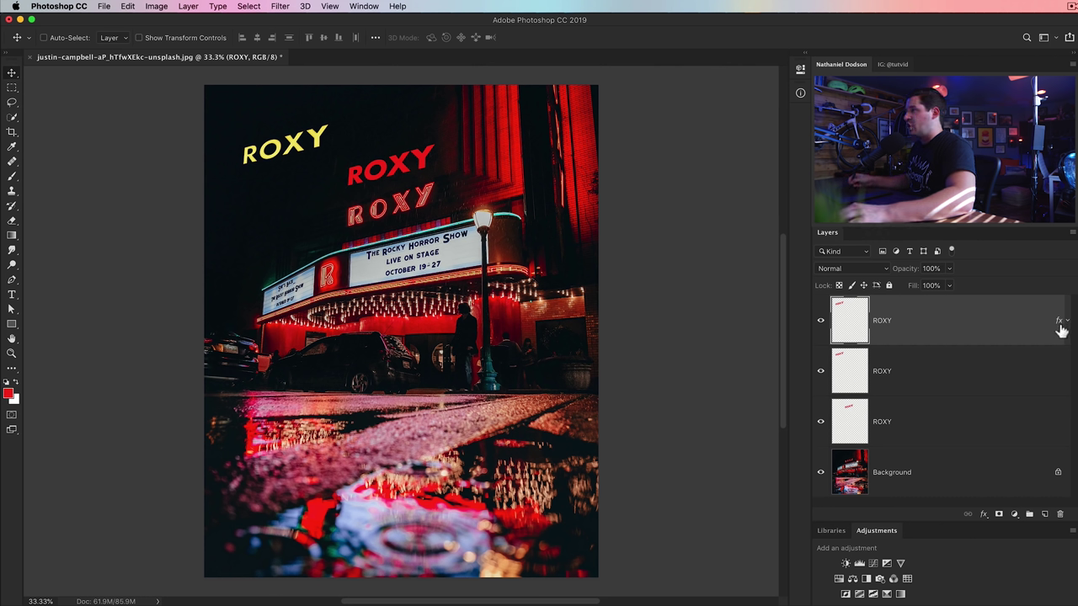
Copy the effects and a white layer mask to the other ROXY layers, then delete all three
drag(1061, 331, 1040, 384)
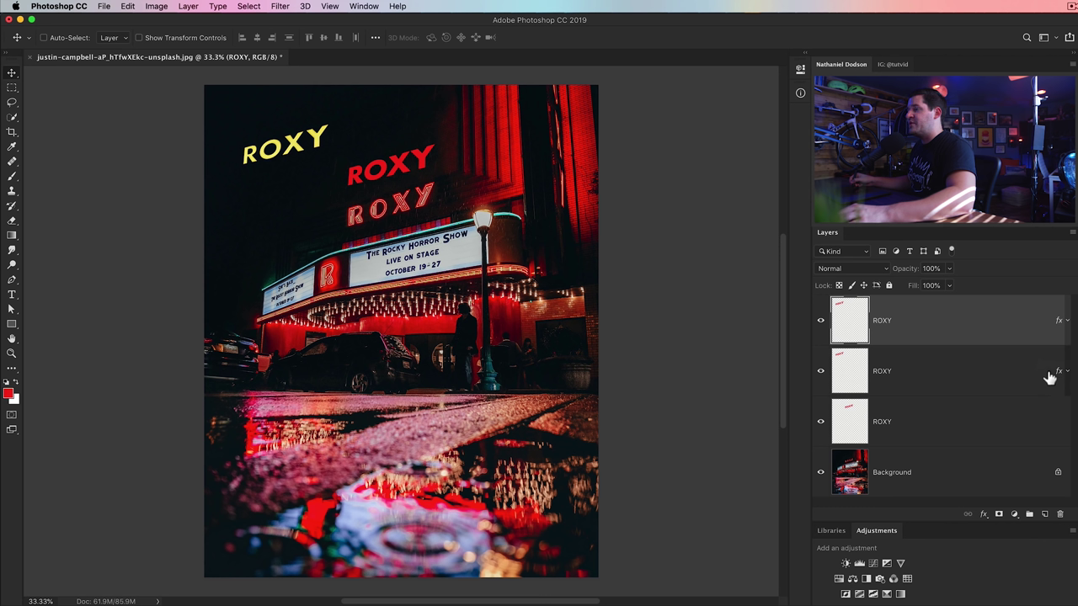
drag(1061, 379, 1041, 428)
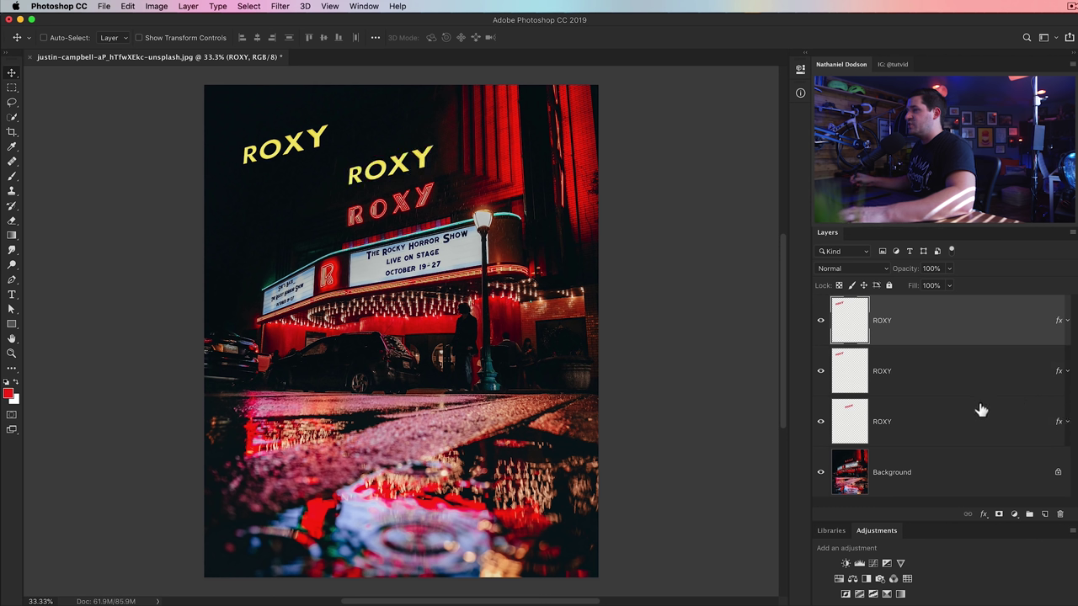
click(997, 514)
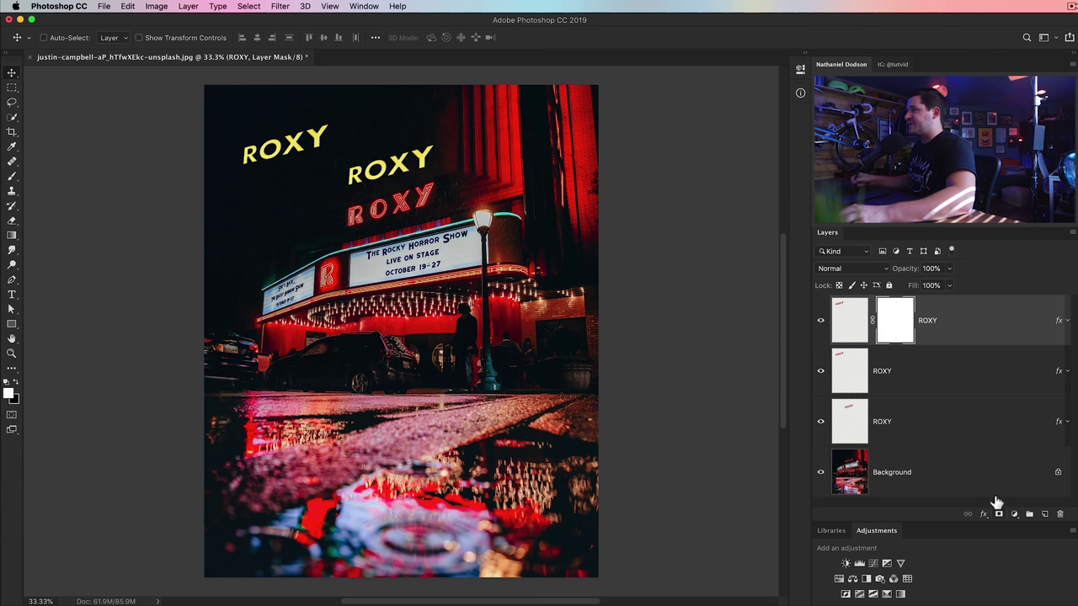
drag(899, 330, 920, 418)
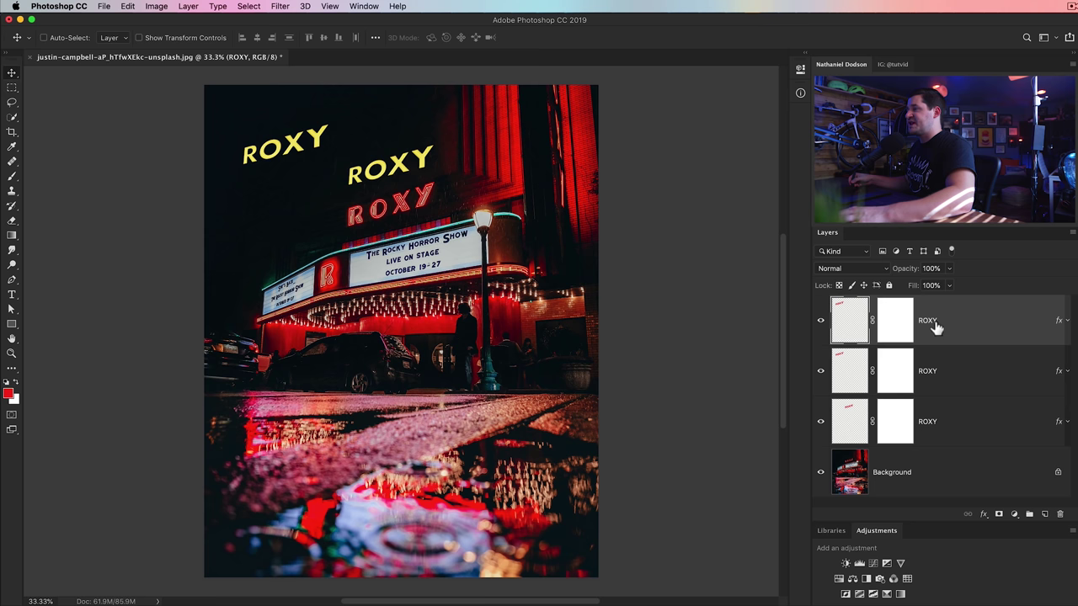
shift+click(948, 431)
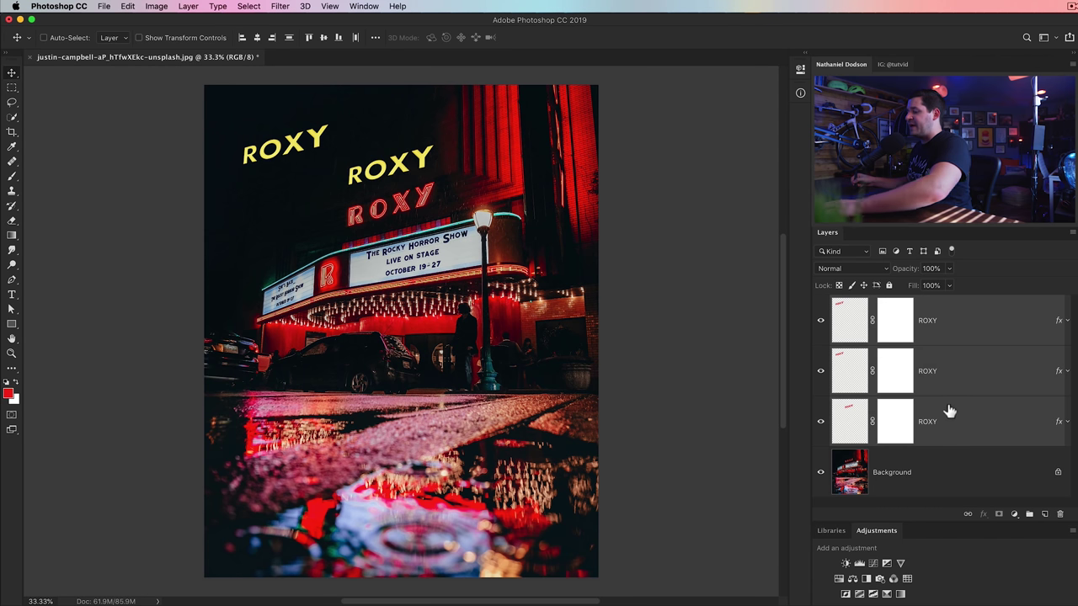
key(Delete)
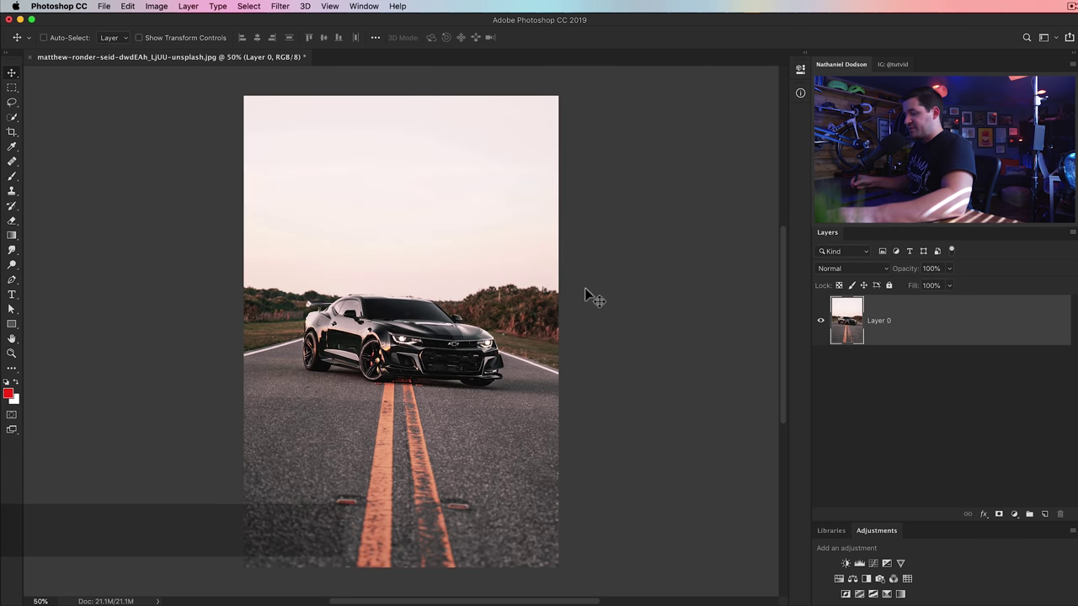
Level the car photo by measuring the horizon with the Ruler Tool and straightening the layer
click(12, 146)
click(56, 178)
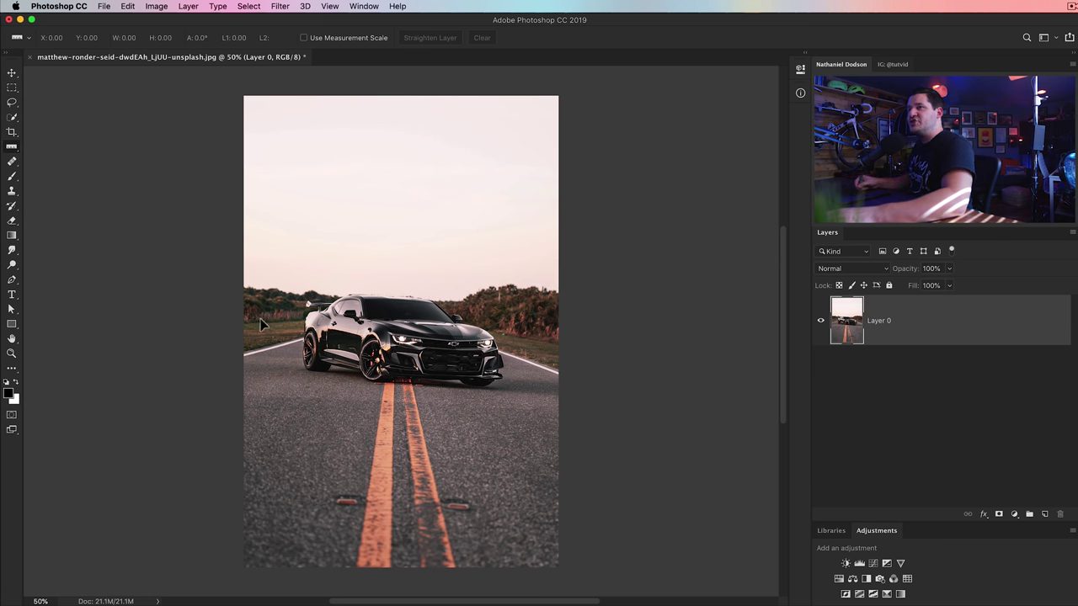
drag(245, 319, 581, 324)
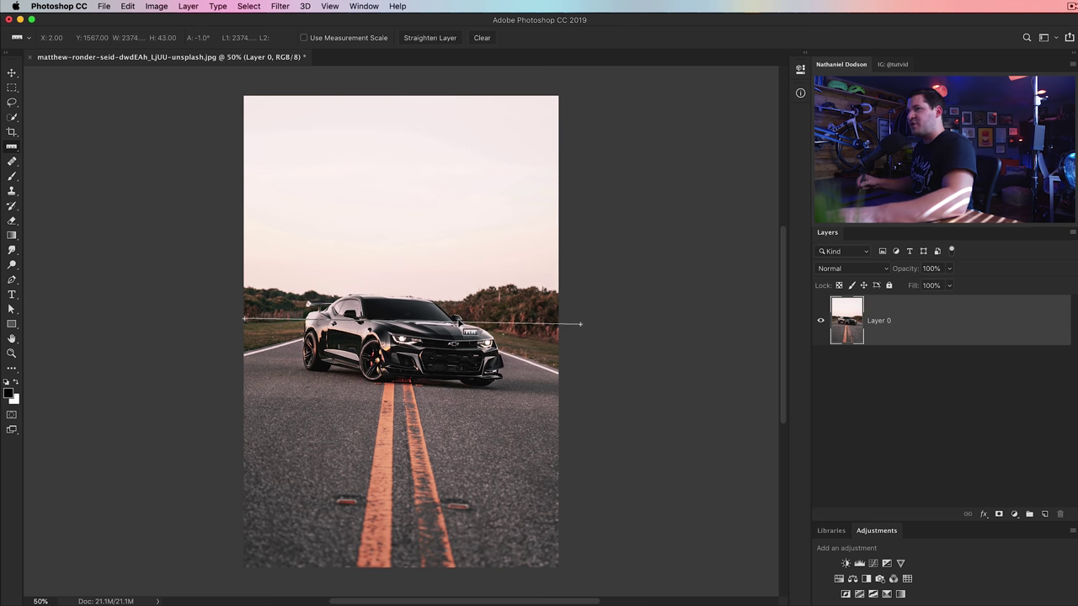
click(429, 38)
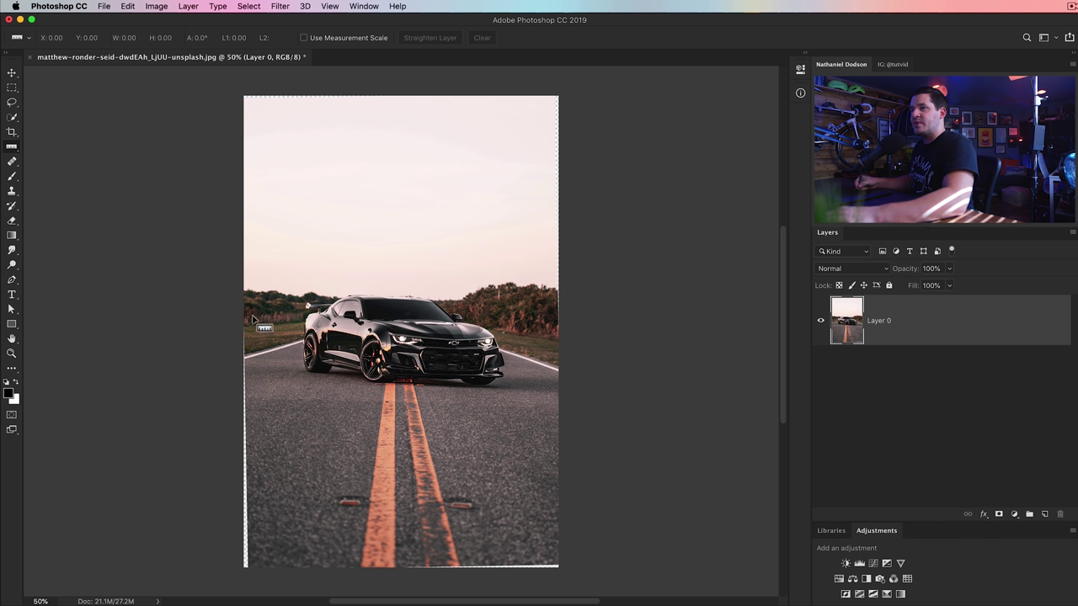
drag(243, 316, 612, 318)
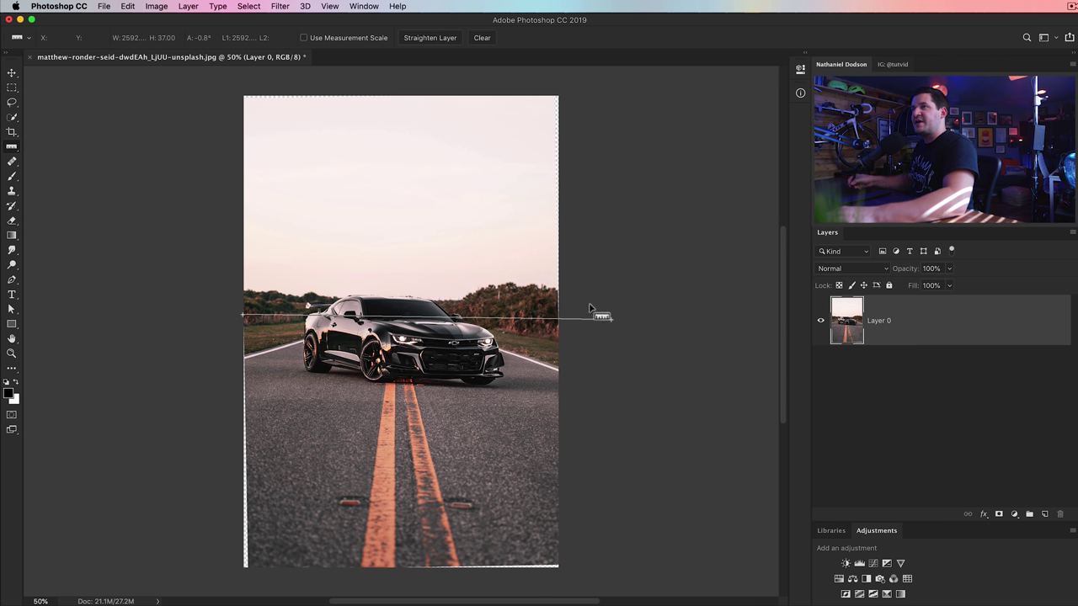
click(436, 38)
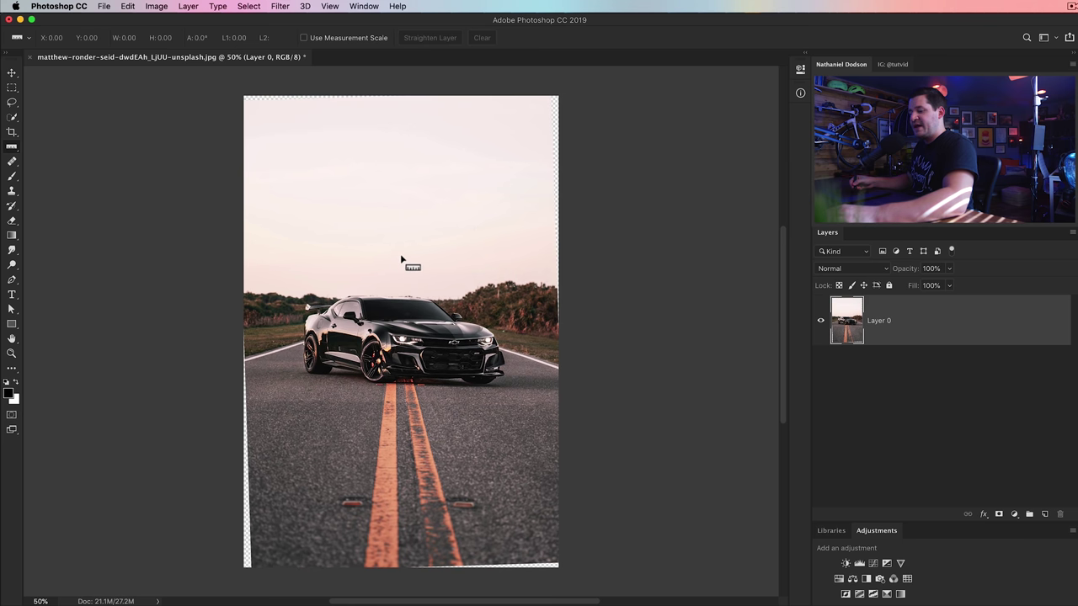
Crop the transparent corners off the rotated car photo
key(c)
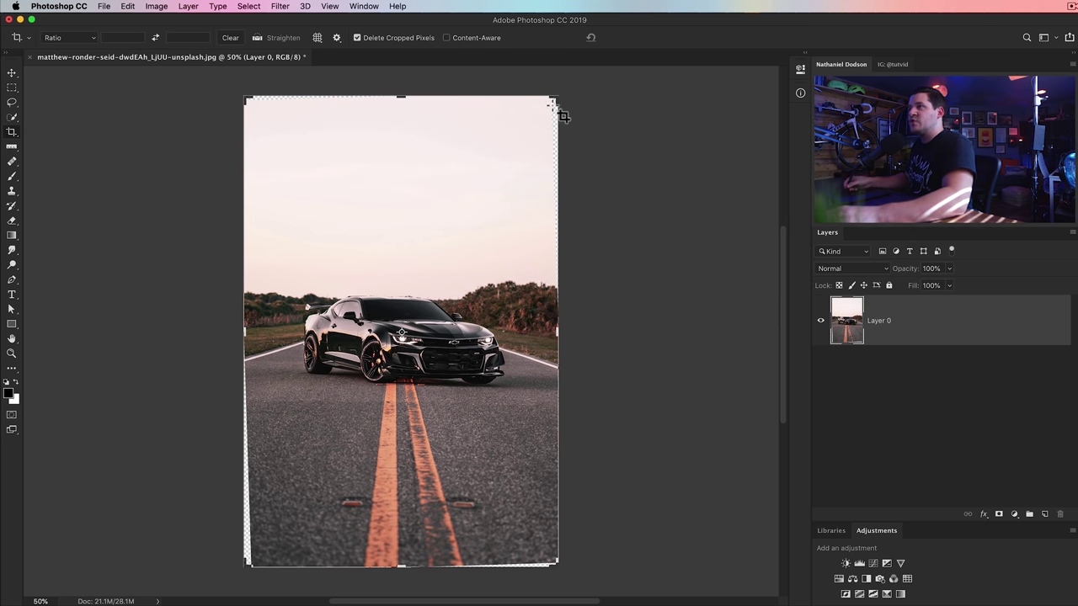
drag(556, 103, 550, 106)
key(Return)
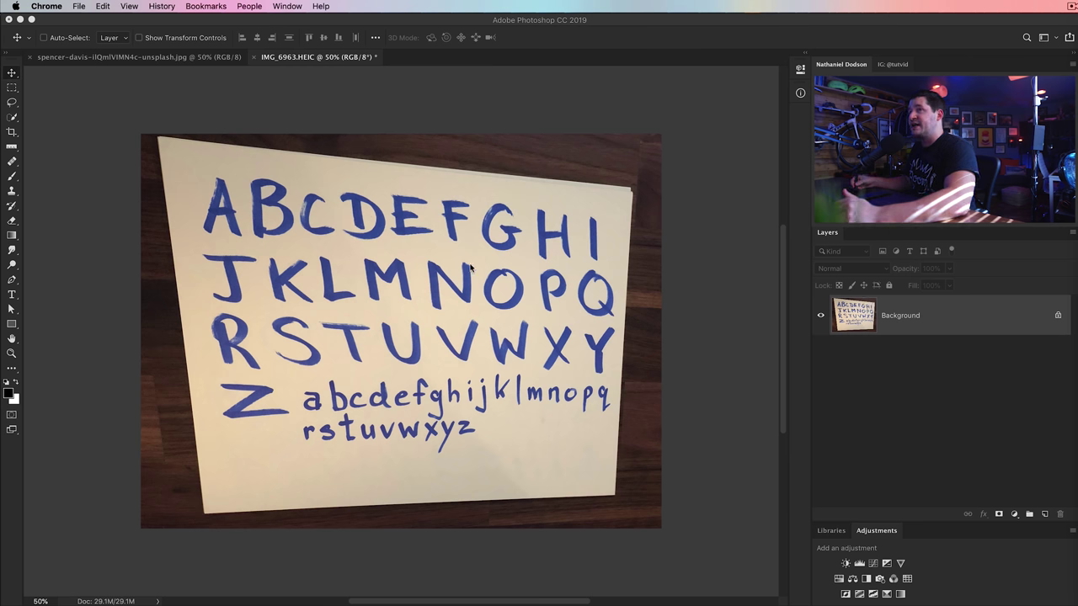
click(198, 59)
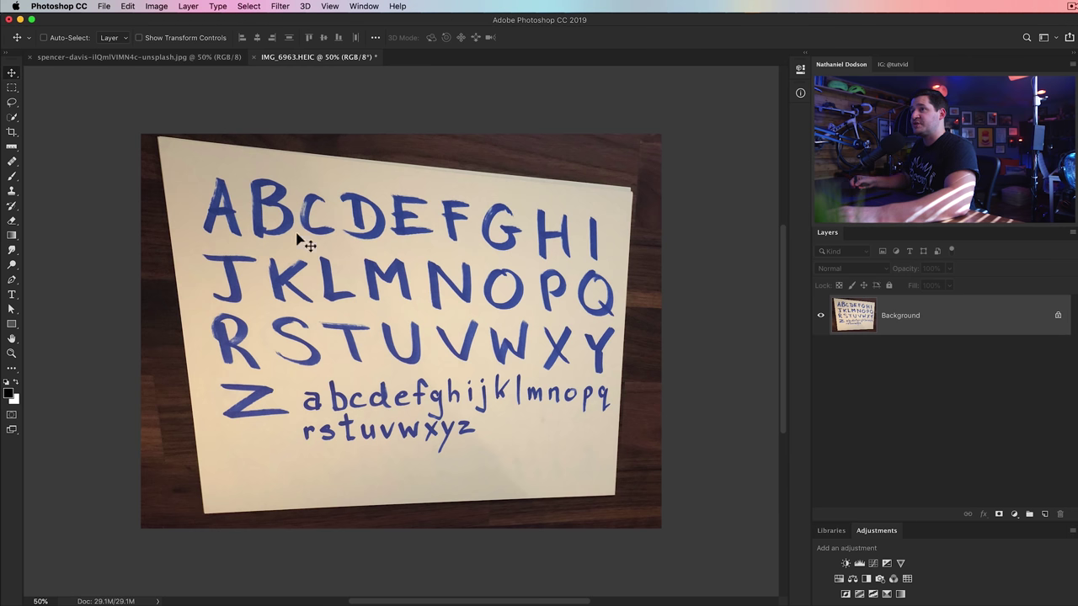
click(193, 58)
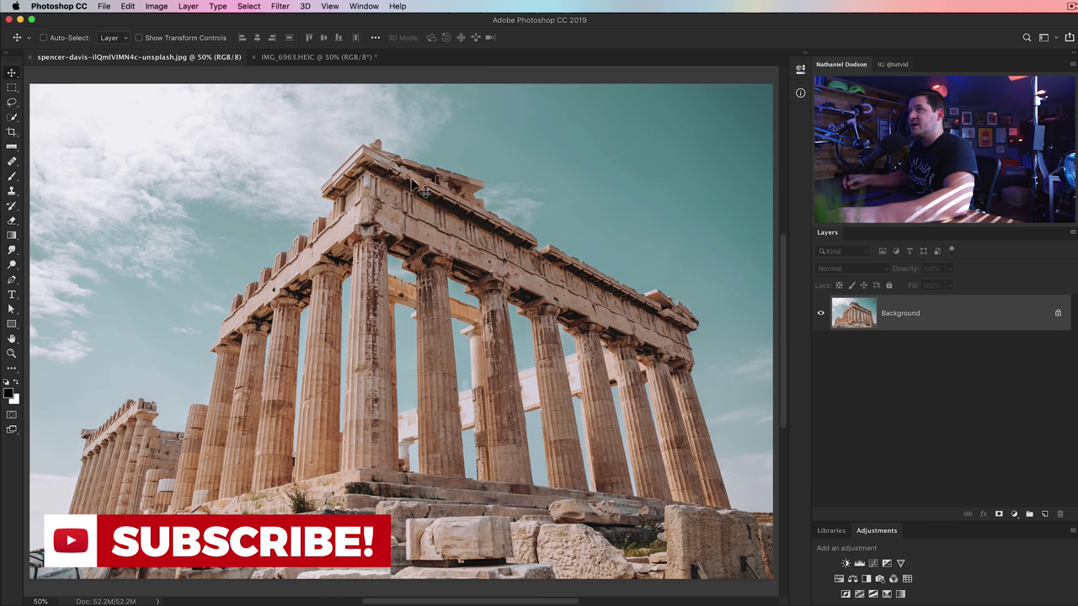
click(316, 56)
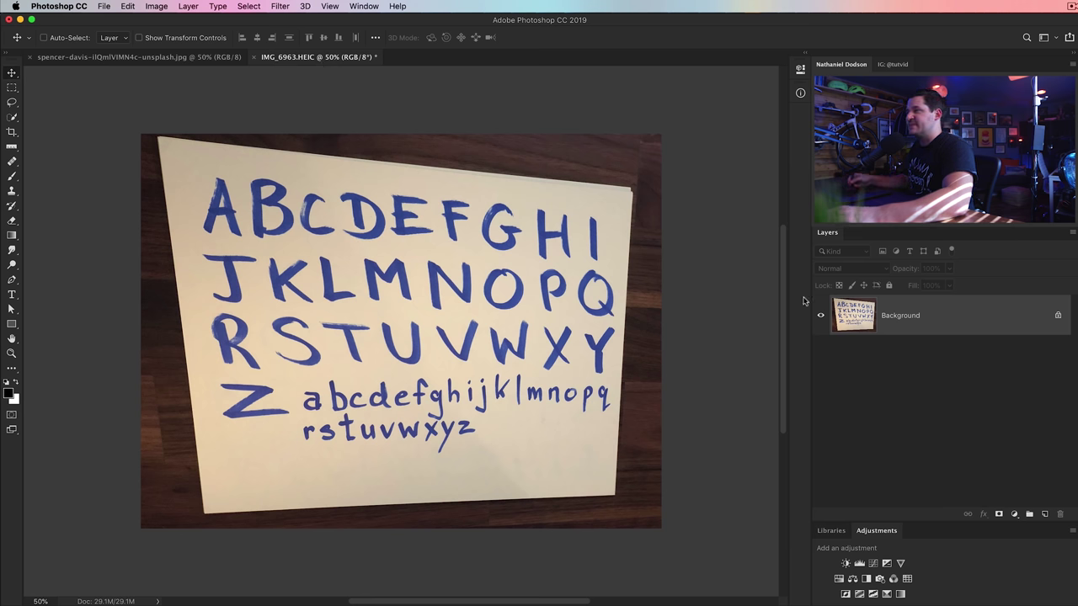
key(super)
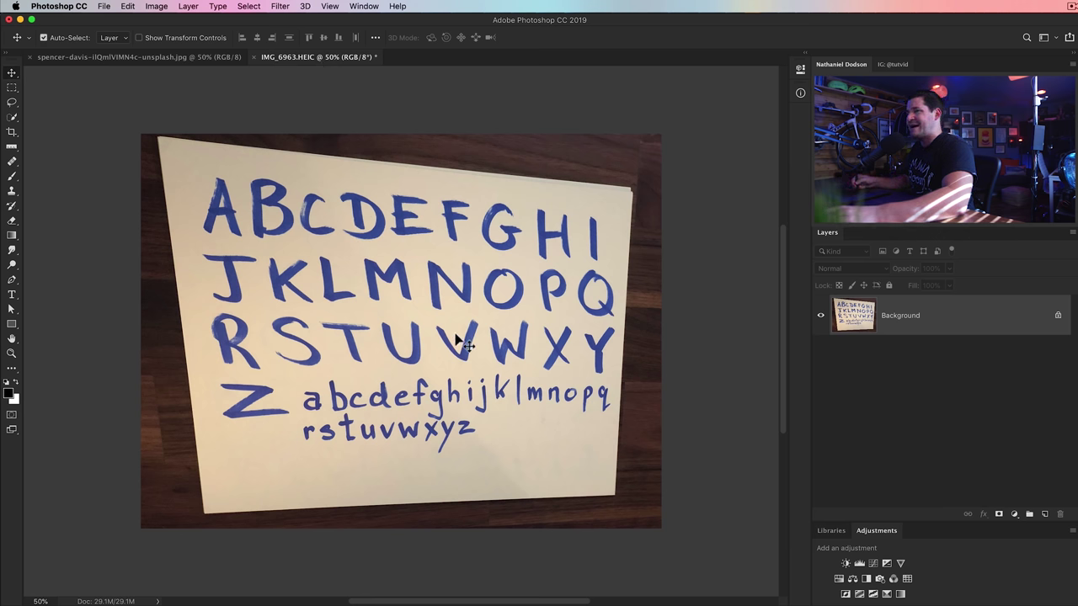
Open the Camera Raw Filter and choose Guided Upright in the Transform panel
click(280, 6)
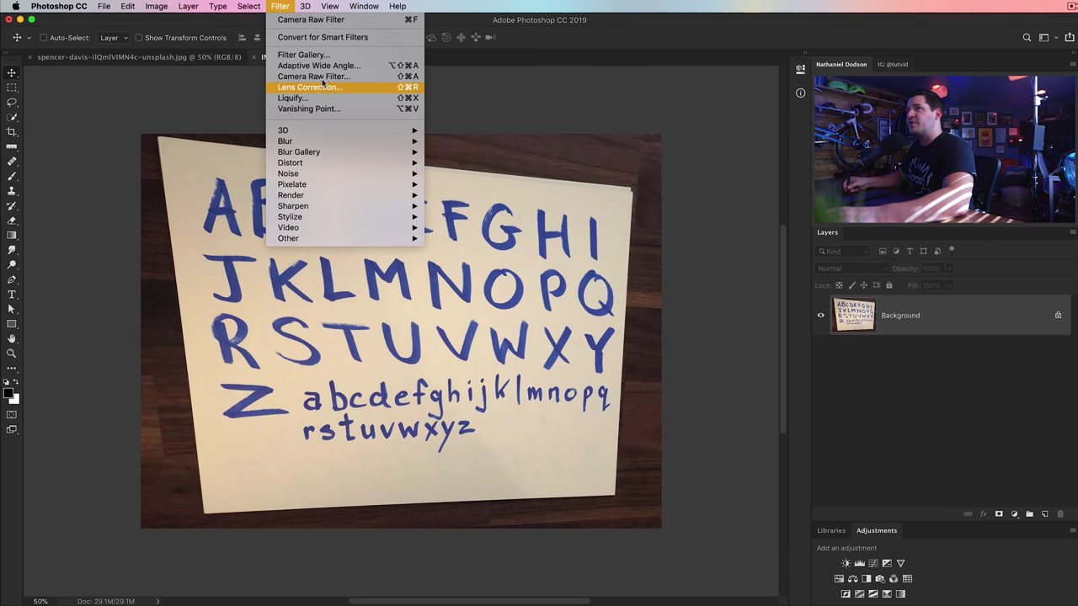
click(313, 76)
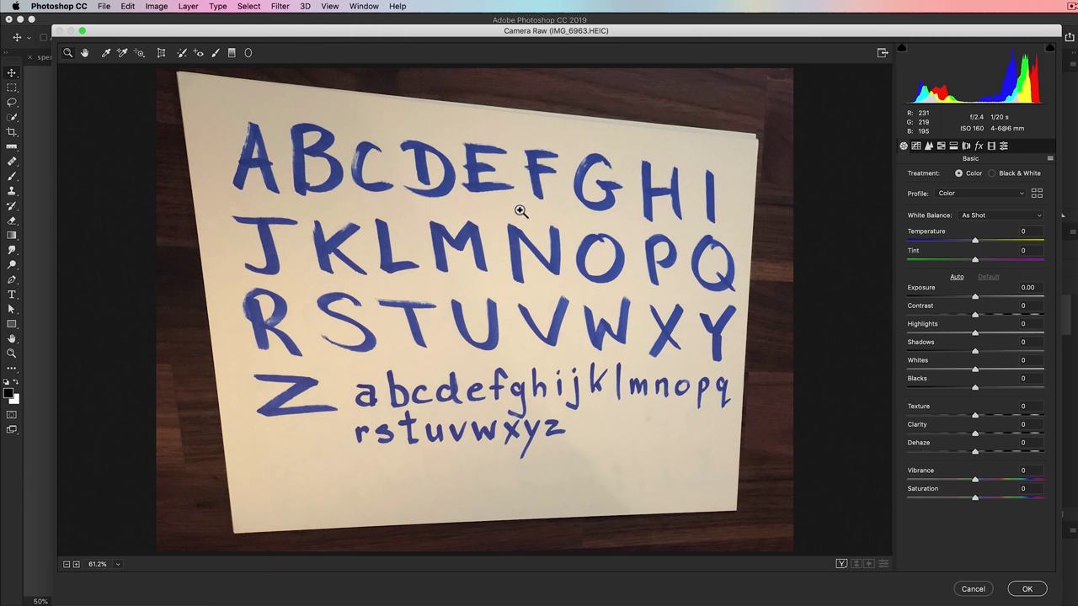
click(161, 54)
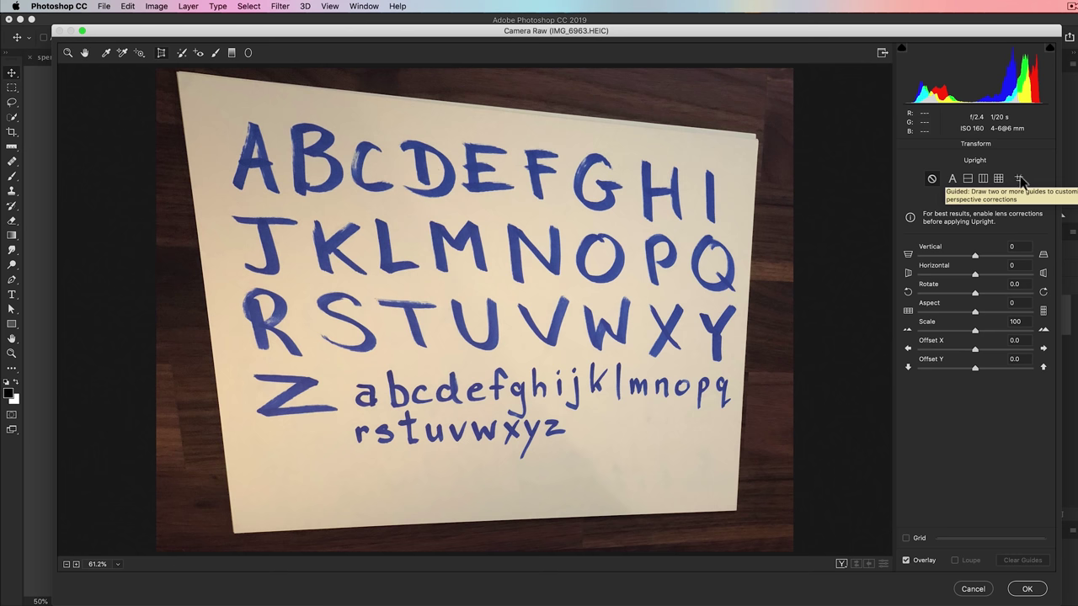
click(1022, 183)
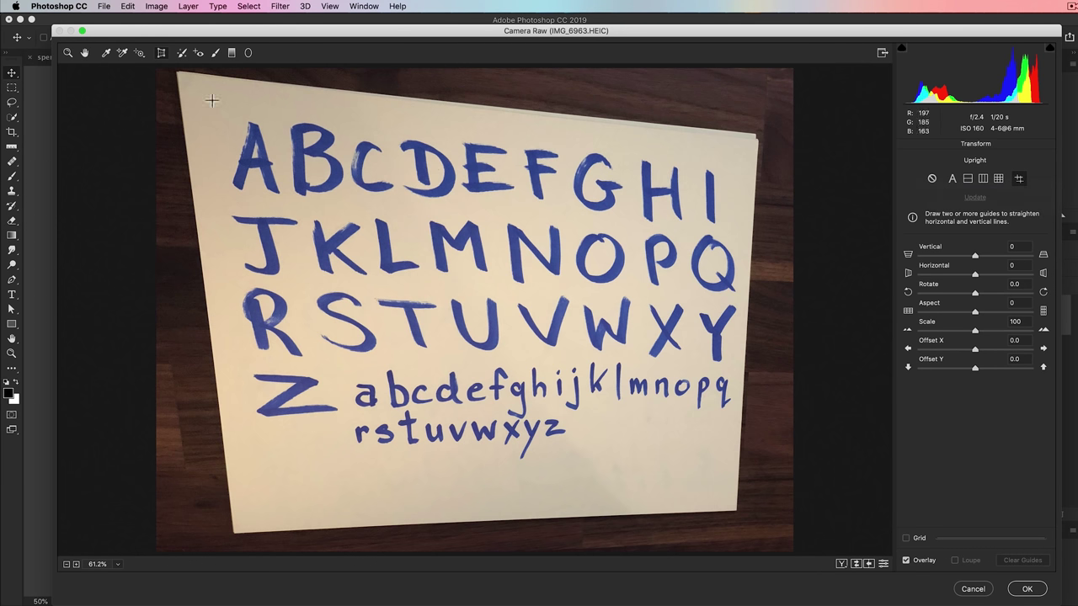
Draw guides along the paper's top, bottom and left edges to square it up
mouse_move(175, 75)
mouse_down()
mouse_move(669, 142)
mouse_move(790, 142)
mouse_up()
drag(232, 534, 354, 518)
drag(777, 510, 776, 510)
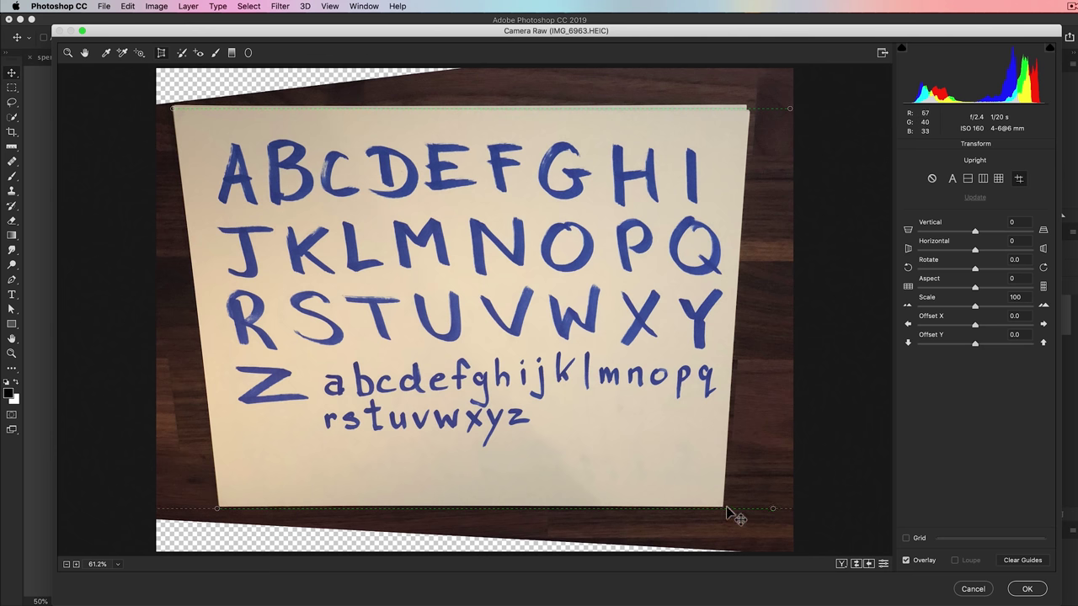
mouse_move(724, 503)
mouse_down()
mouse_move(746, 513)
mouse_move(731, 509)
mouse_move(752, 84)
mouse_up()
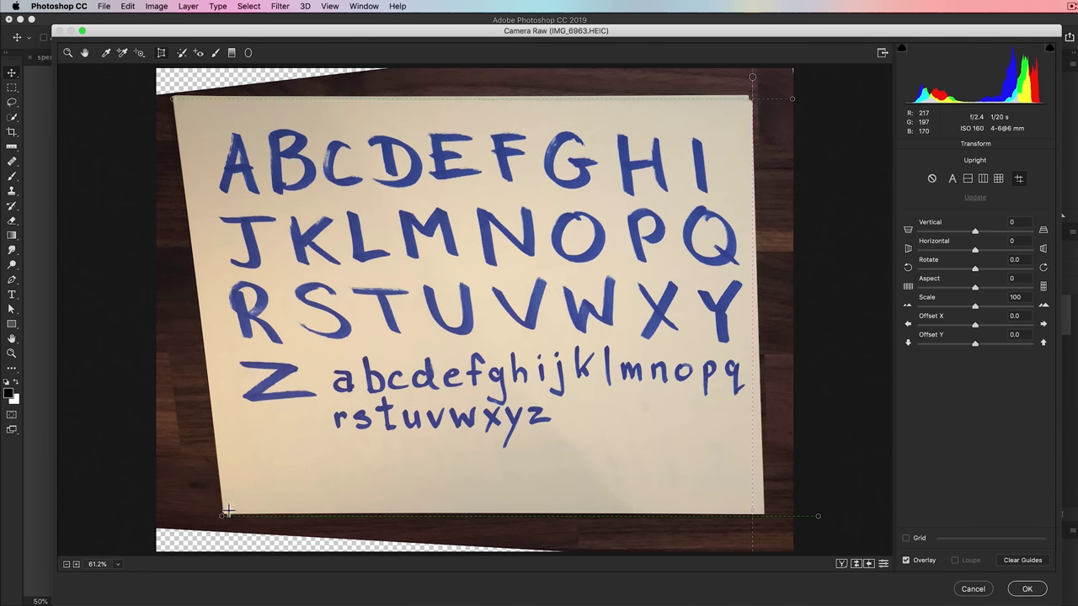
mouse_move(227, 510)
mouse_down()
mouse_move(197, 431)
mouse_move(127, 80)
mouse_move(167, 98)
mouse_up()
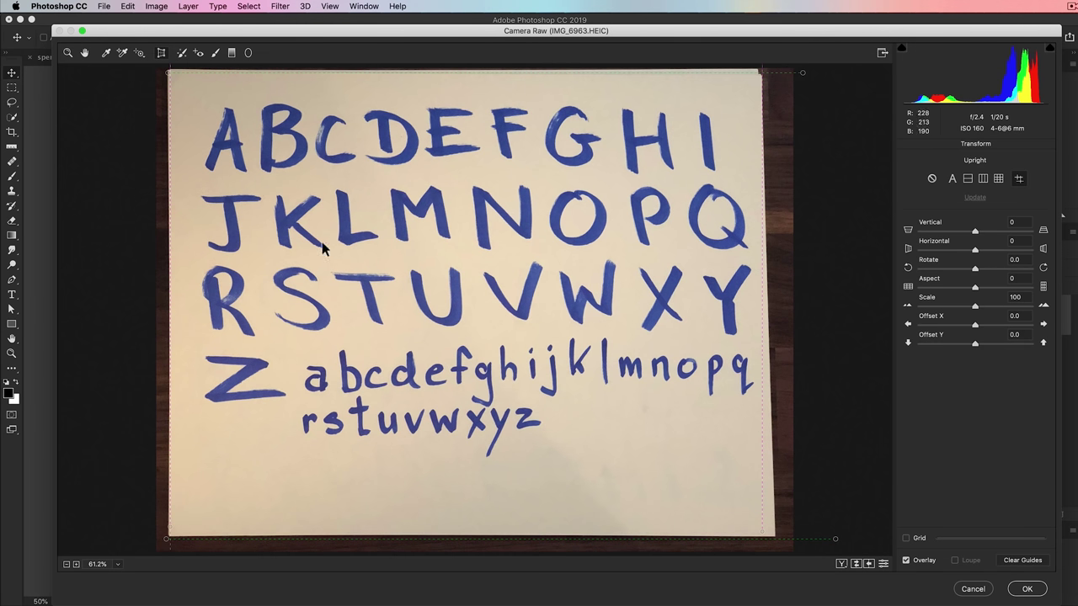
Apply the perspective fix, crop the dark strips off all four sides, and switch to the Parthenon photo
click(1027, 589)
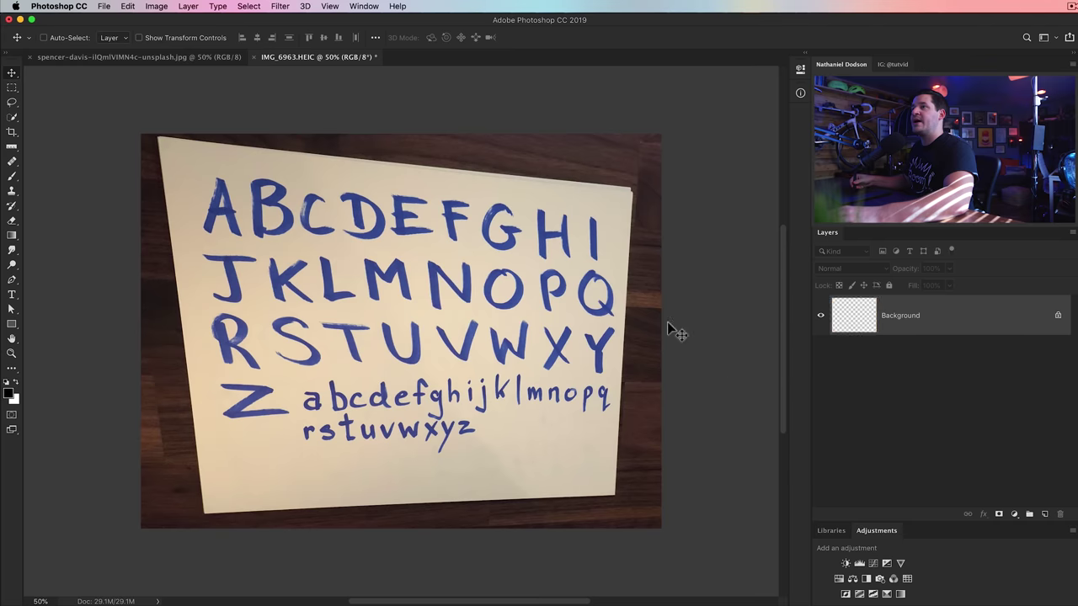
key(c)
click(401, 134)
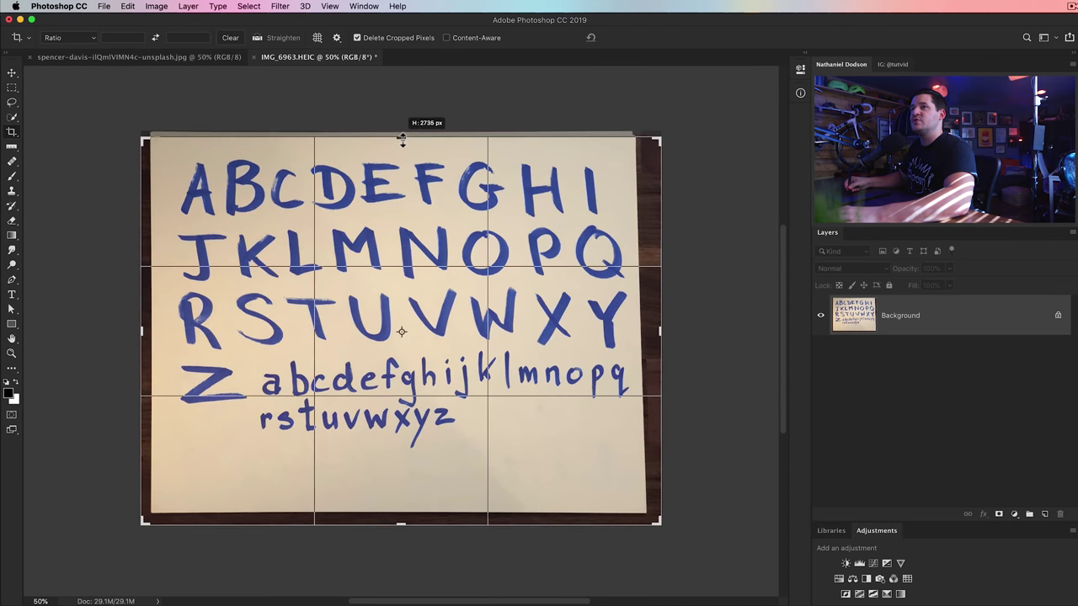
drag(404, 141, 404, 140)
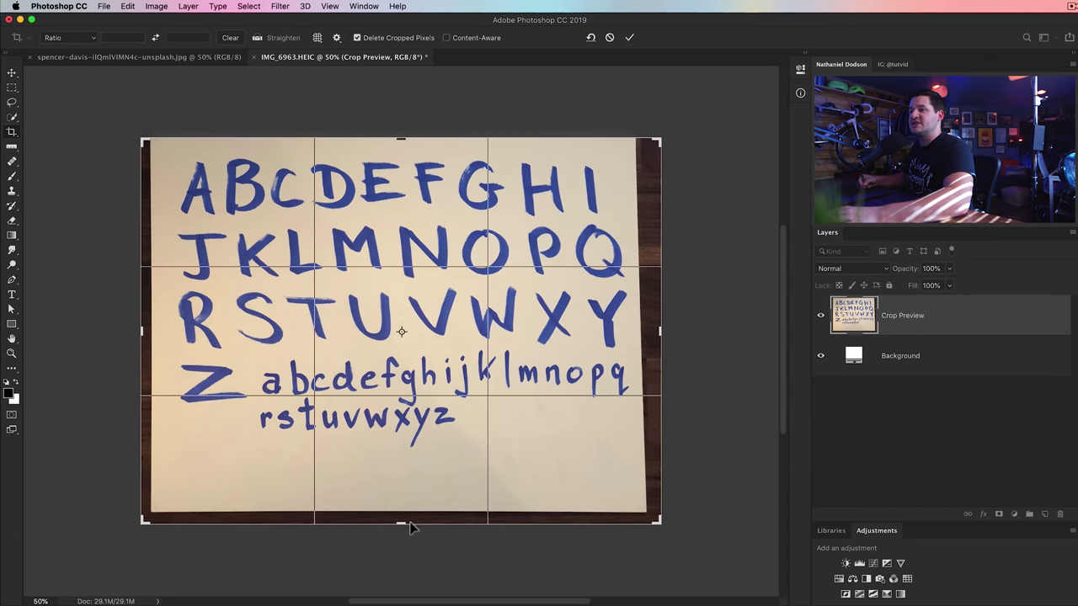
drag(409, 525, 402, 520)
drag(145, 337, 156, 337)
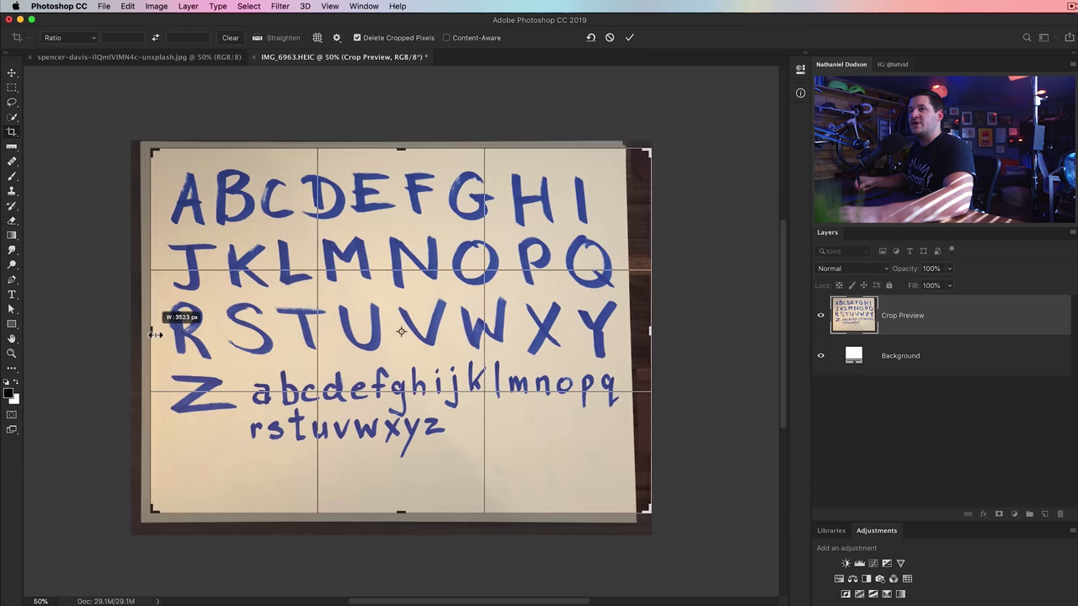
drag(653, 333, 647, 337)
key(Return)
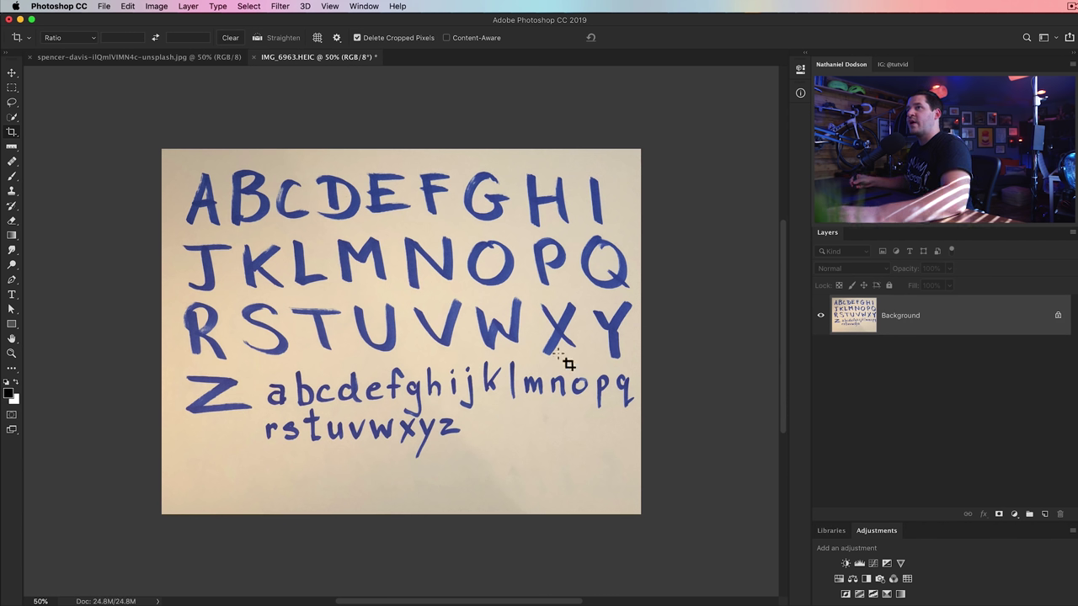
click(202, 57)
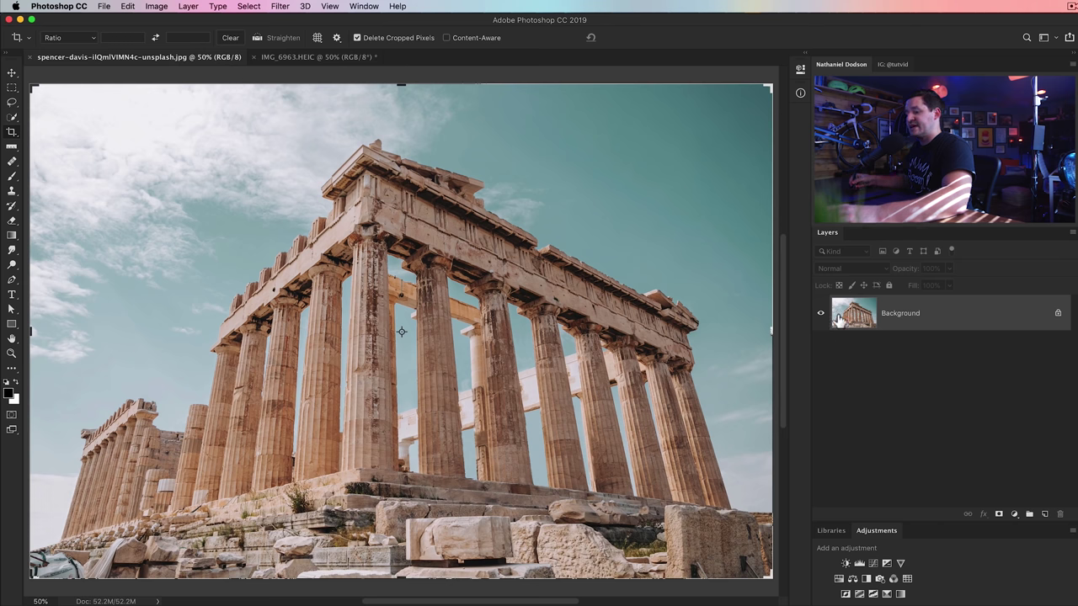
Draw Guided Upright guides on the Parthenon's columns and roofline in Camera Raw, then cancel
key(super+shift+a)
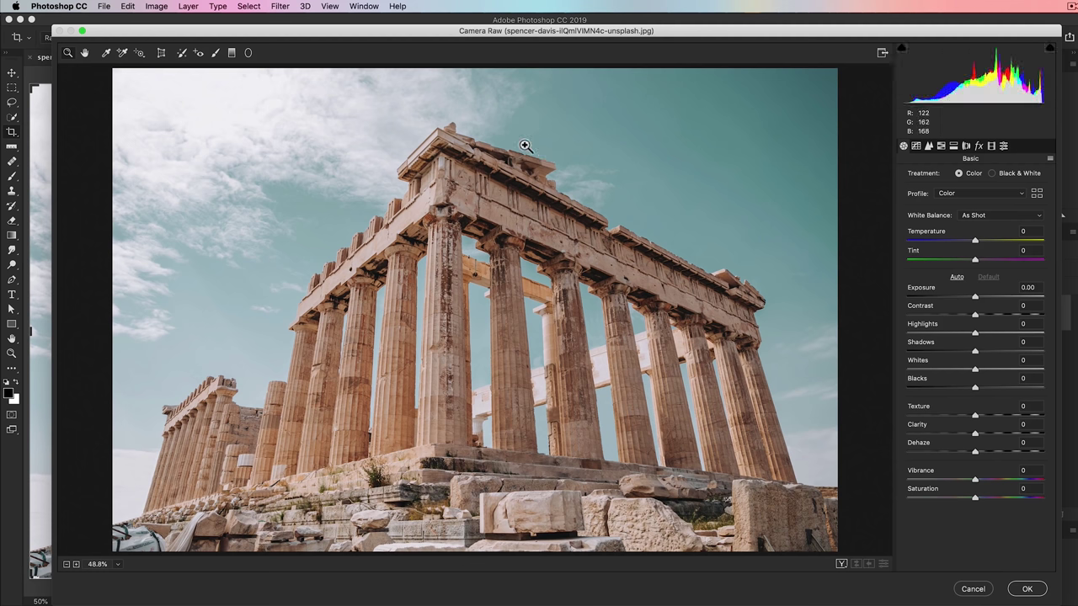
click(162, 53)
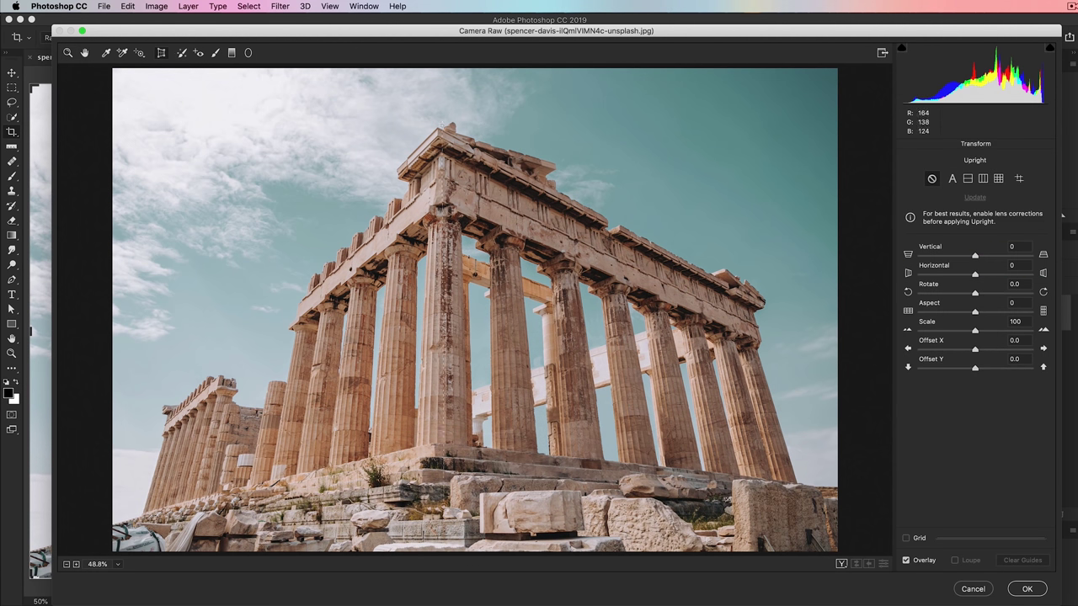
key(shift+t)
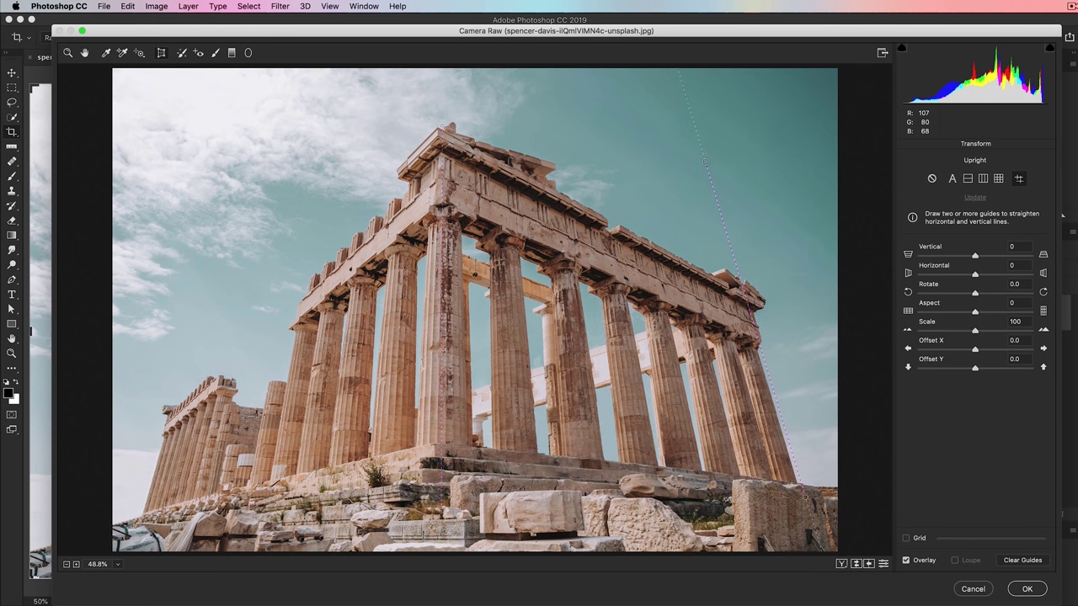
drag(804, 487, 805, 488)
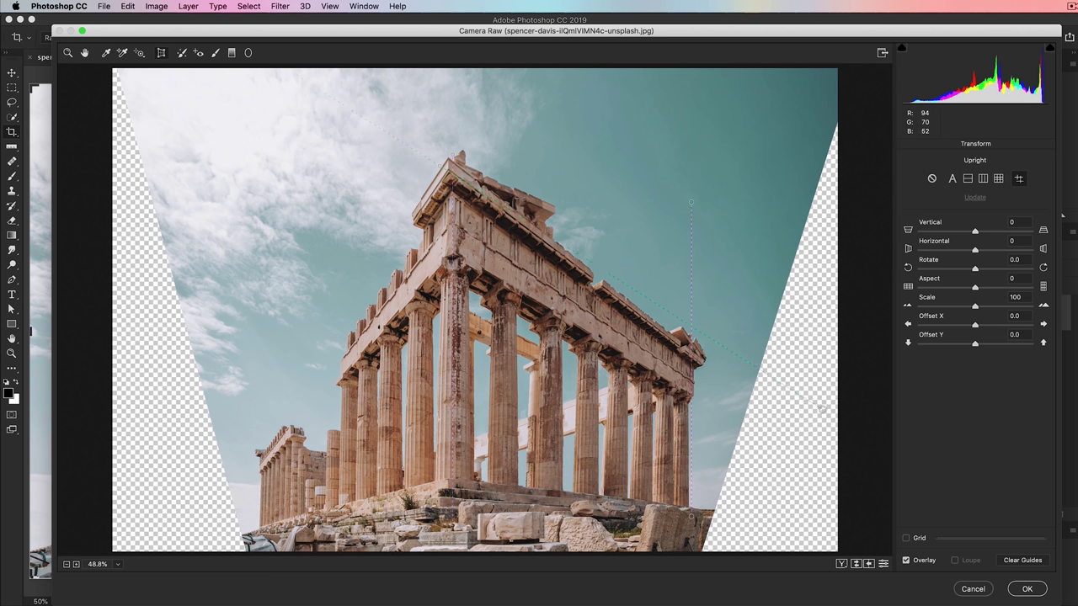
drag(807, 444, 678, 379)
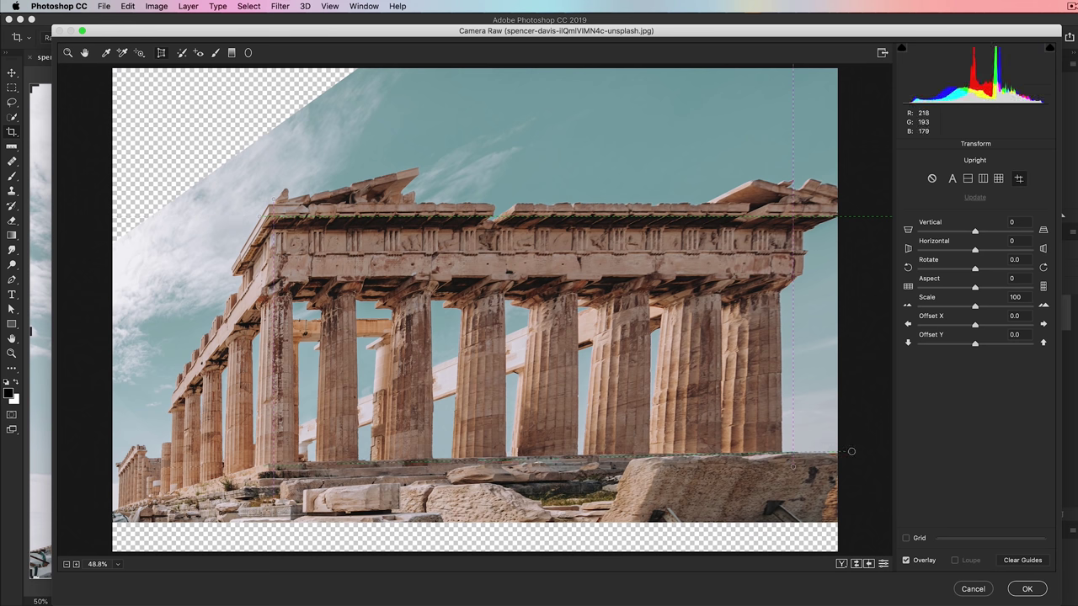
drag(851, 451, 849, 481)
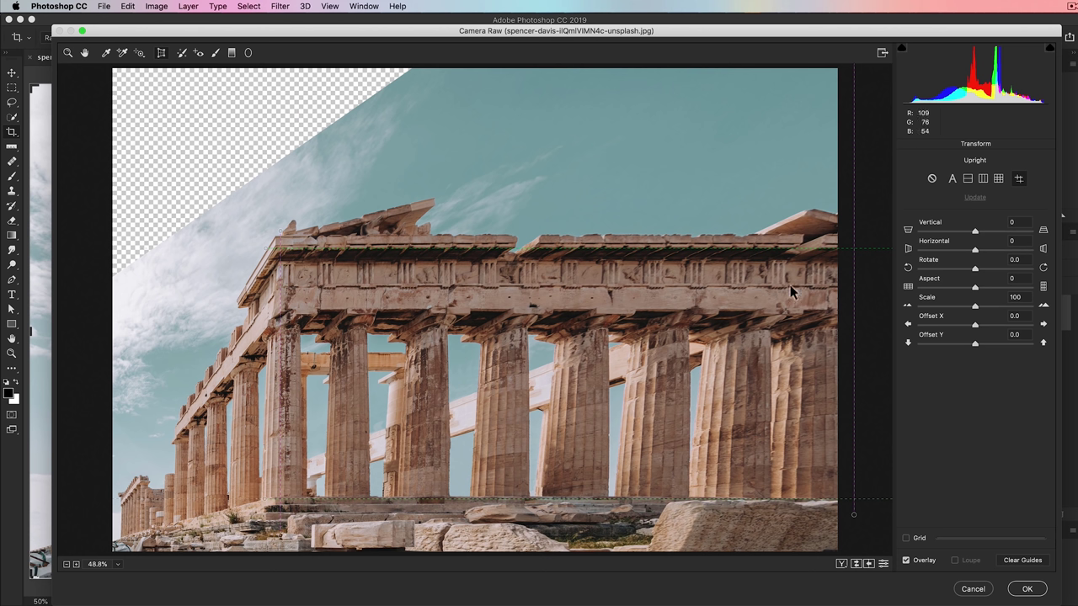
click(972, 589)
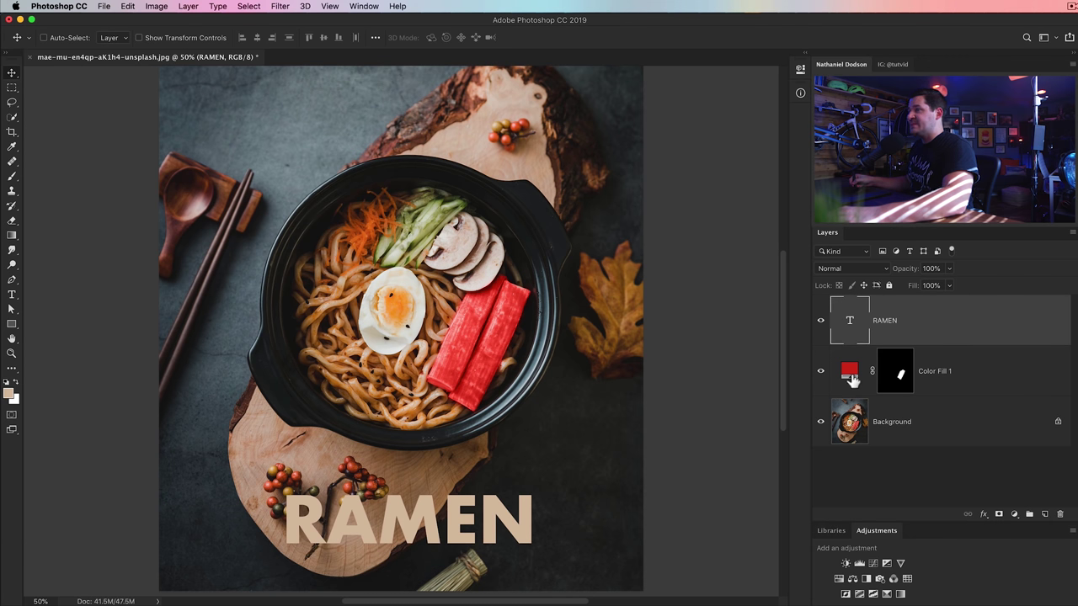
Fill the RAMEN title with the off-white sampled from the egg white
click(852, 375)
click(856, 333)
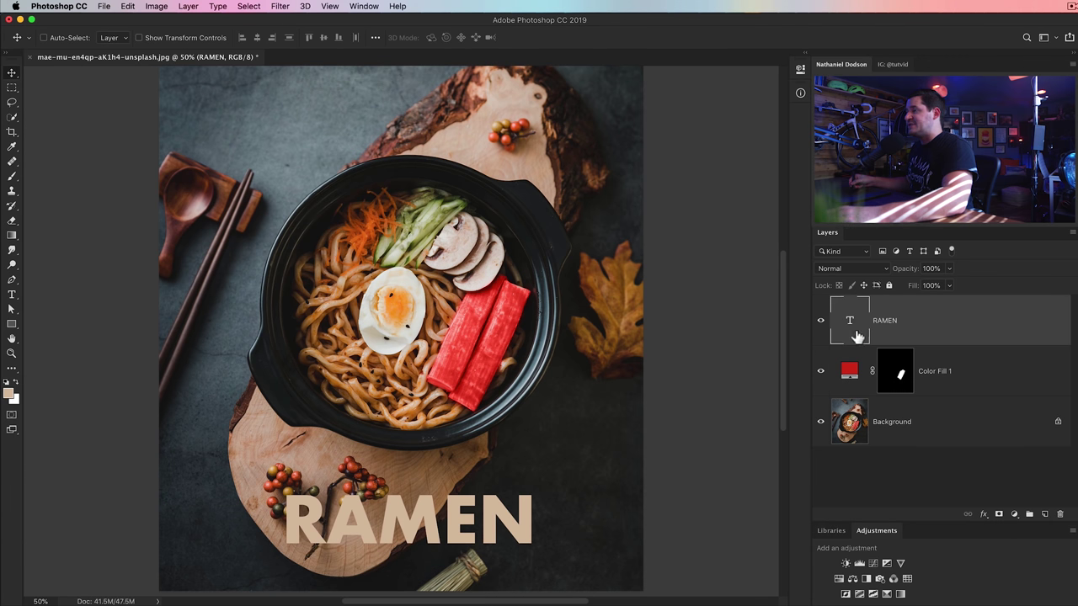
click(12, 147)
drag(370, 327, 382, 328)
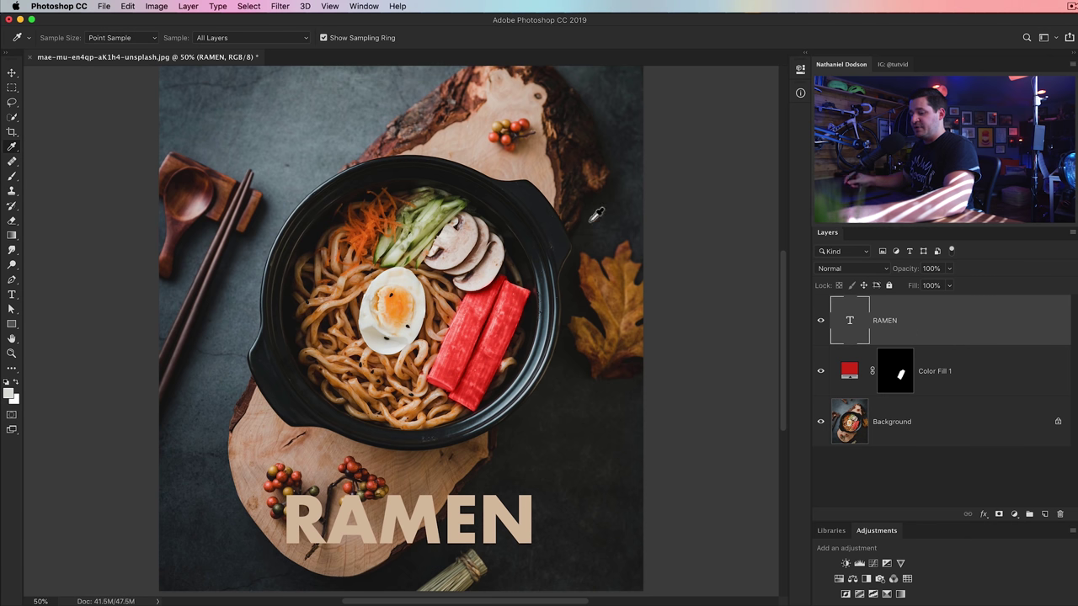
key(alt+BackSpace)
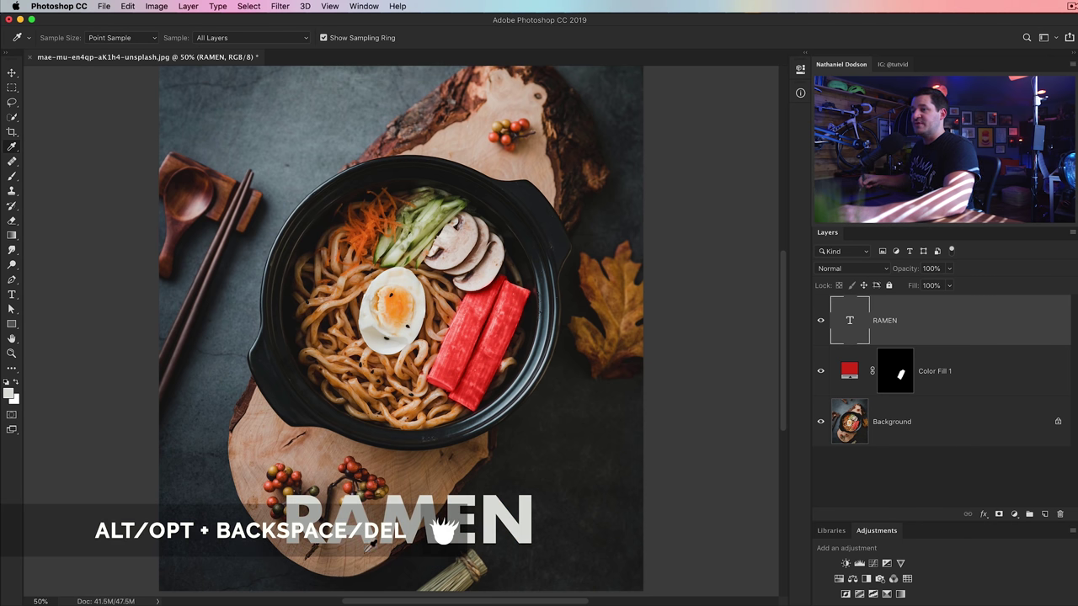
Refill Color Fill 1 with a new saturated blue so the crab sticks turn purple
click(852, 379)
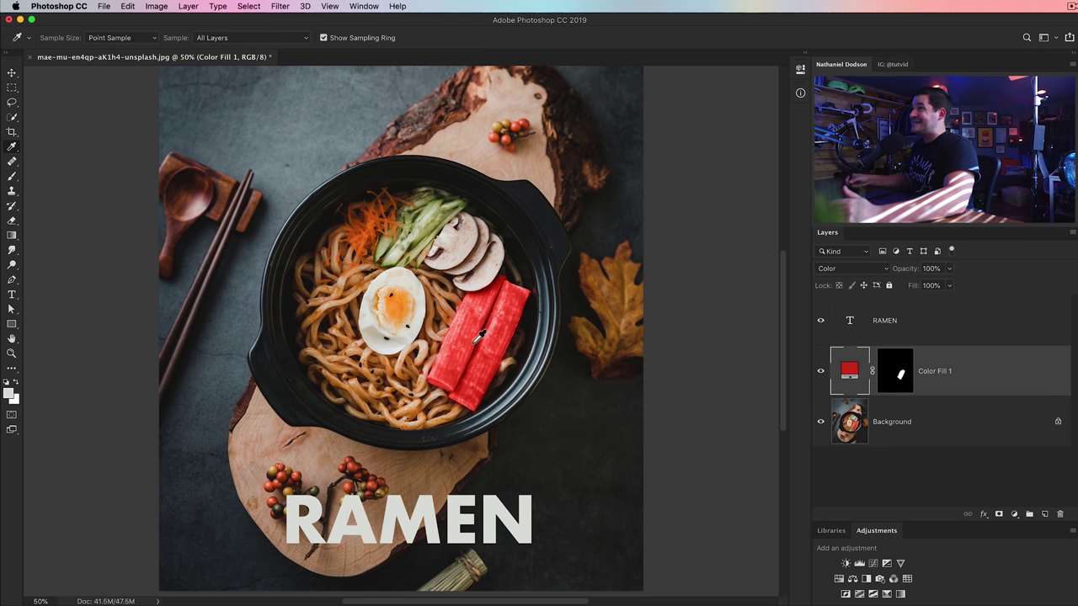
click(8, 394)
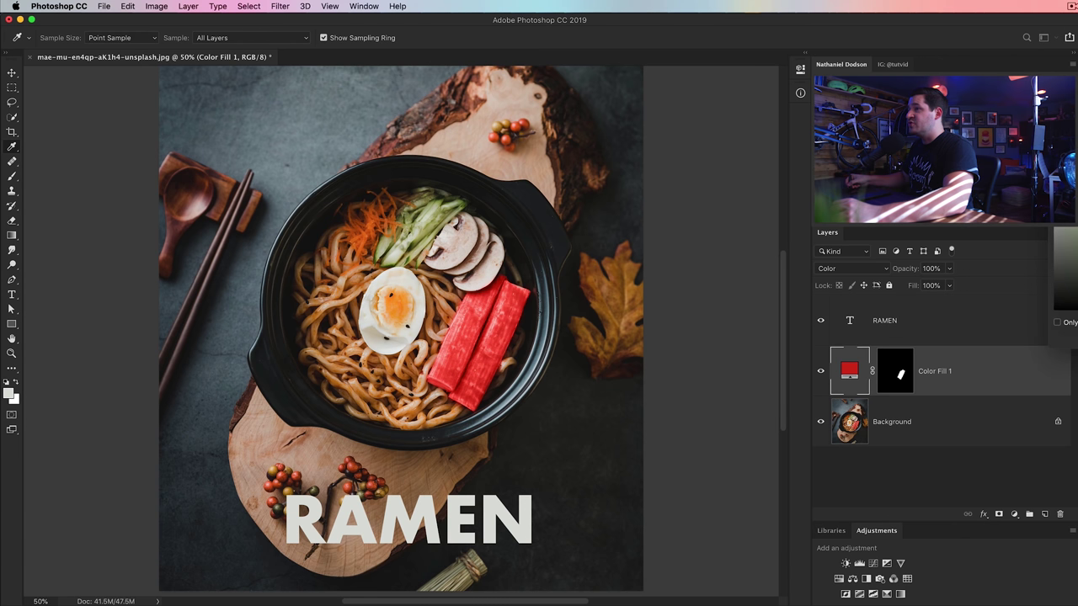
drag(768, 353, 767, 362)
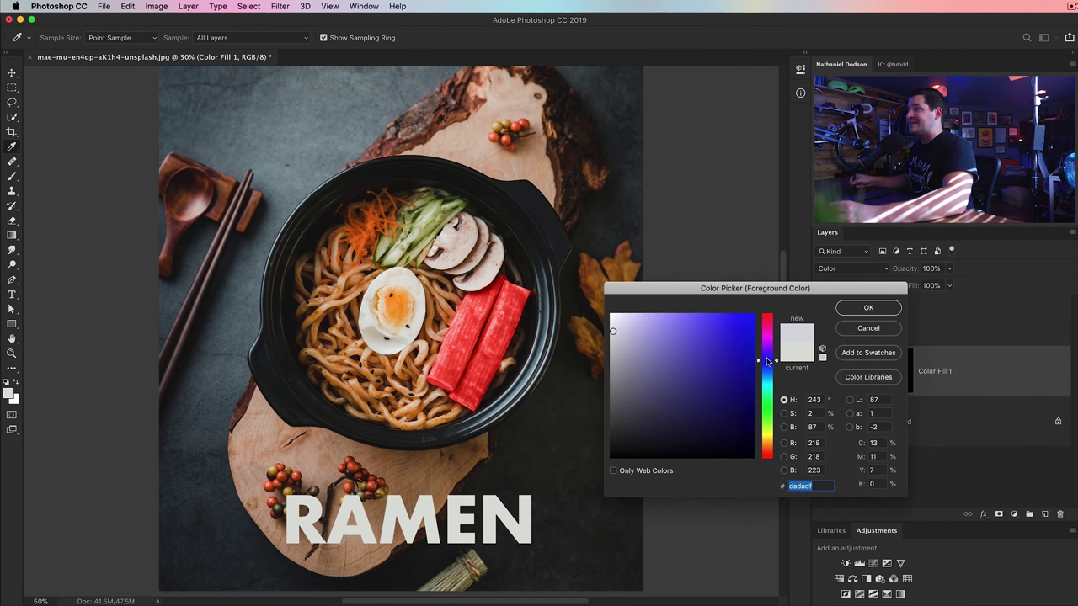
click(865, 309)
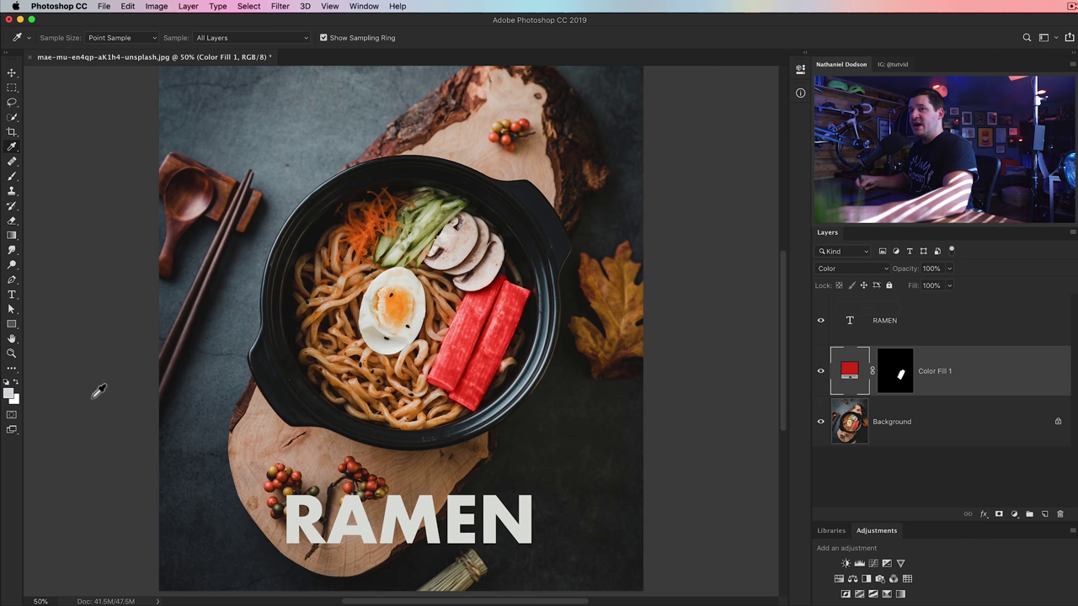
click(9, 394)
click(727, 336)
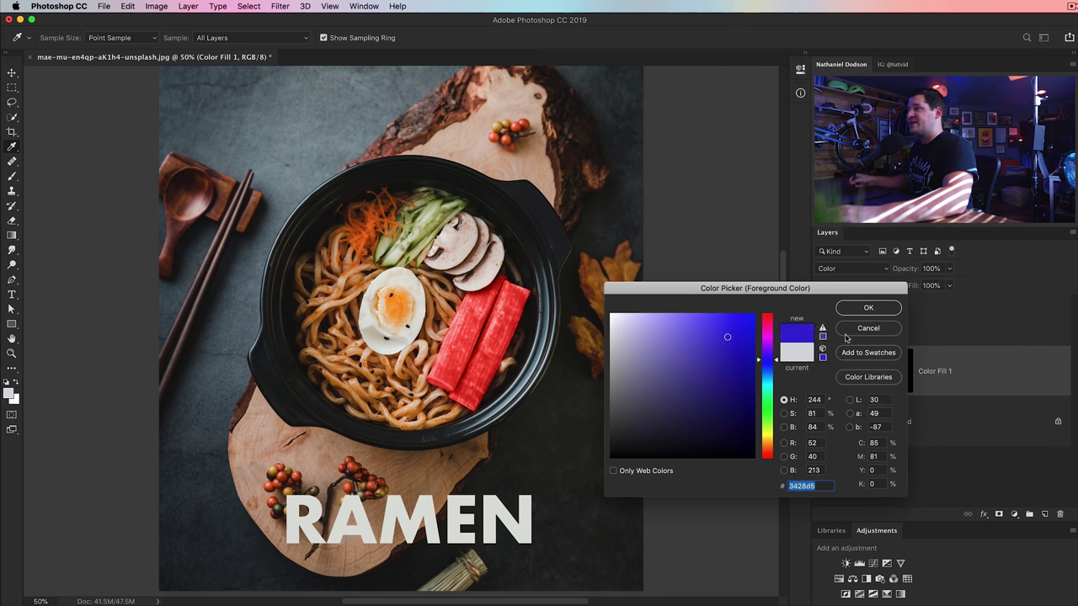
click(880, 312)
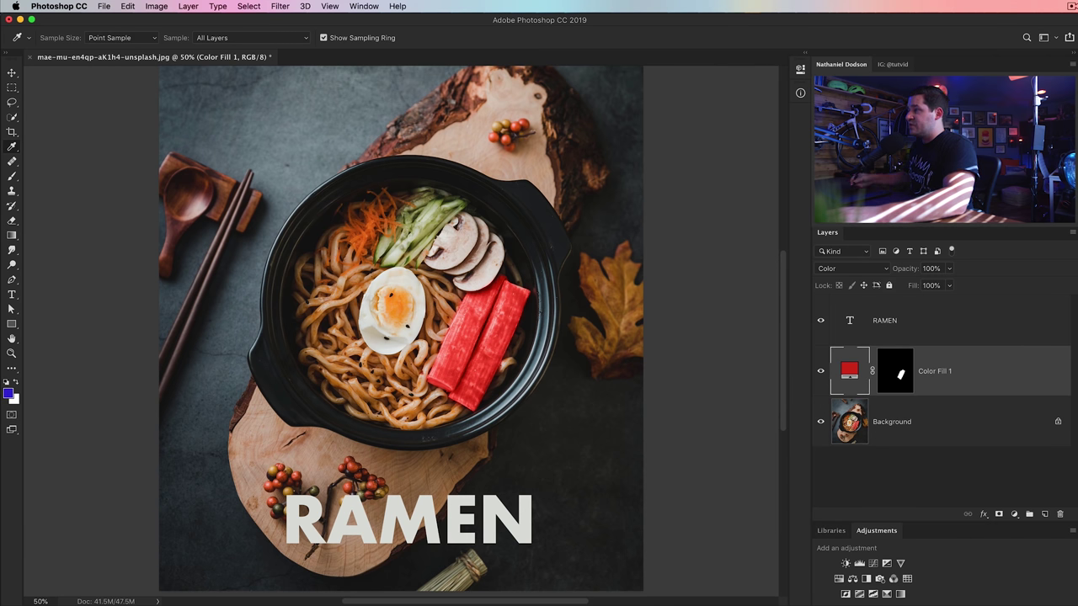
key(alt+BackSpace)
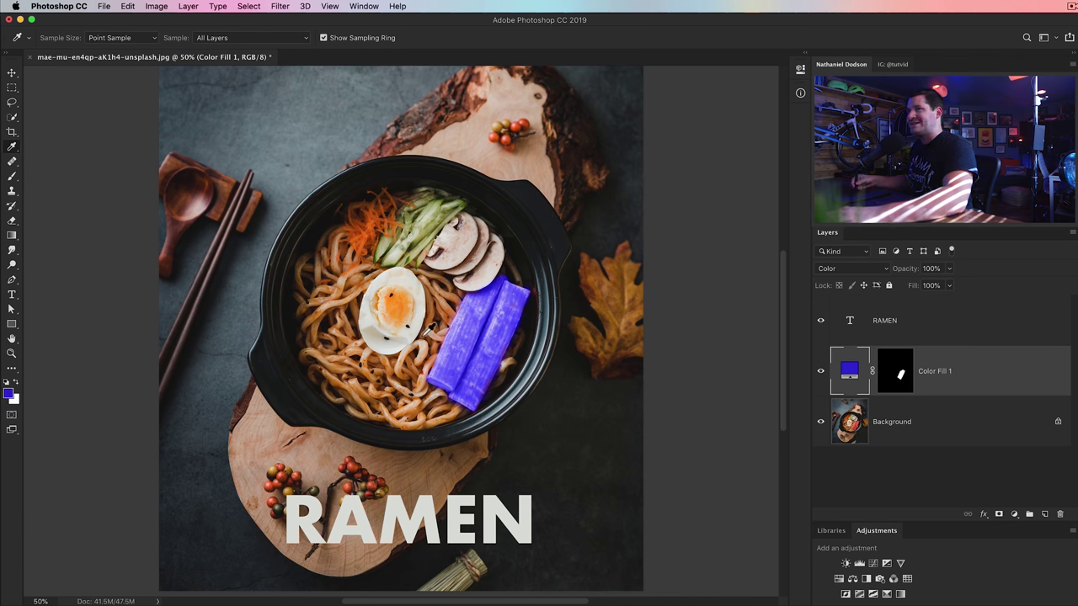
Sample colours from the carrot, the wooden board, the dark spoon area and the berries
click(374, 217)
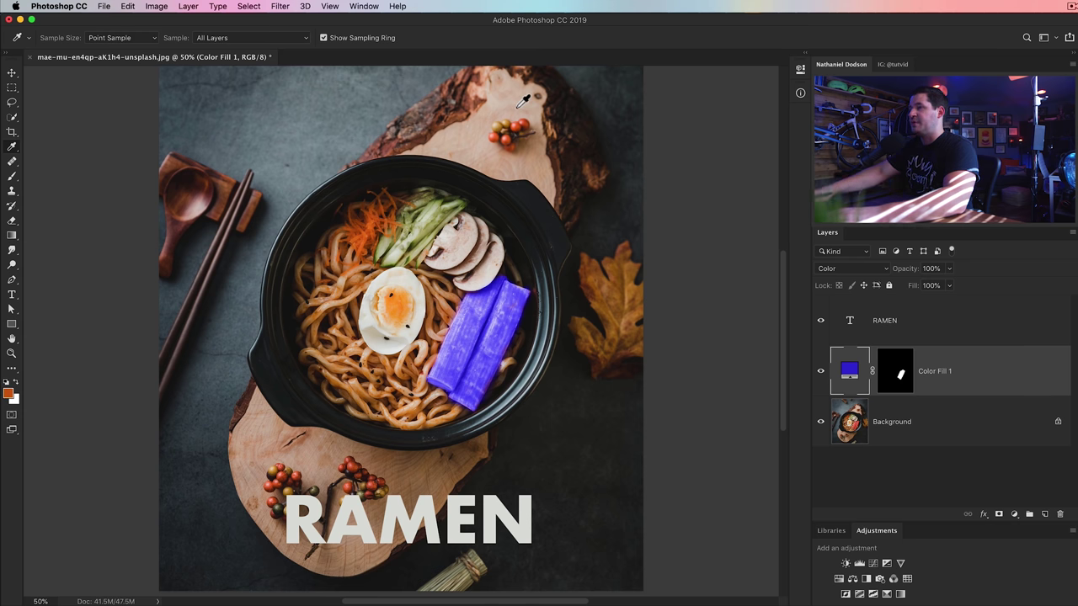
click(496, 130)
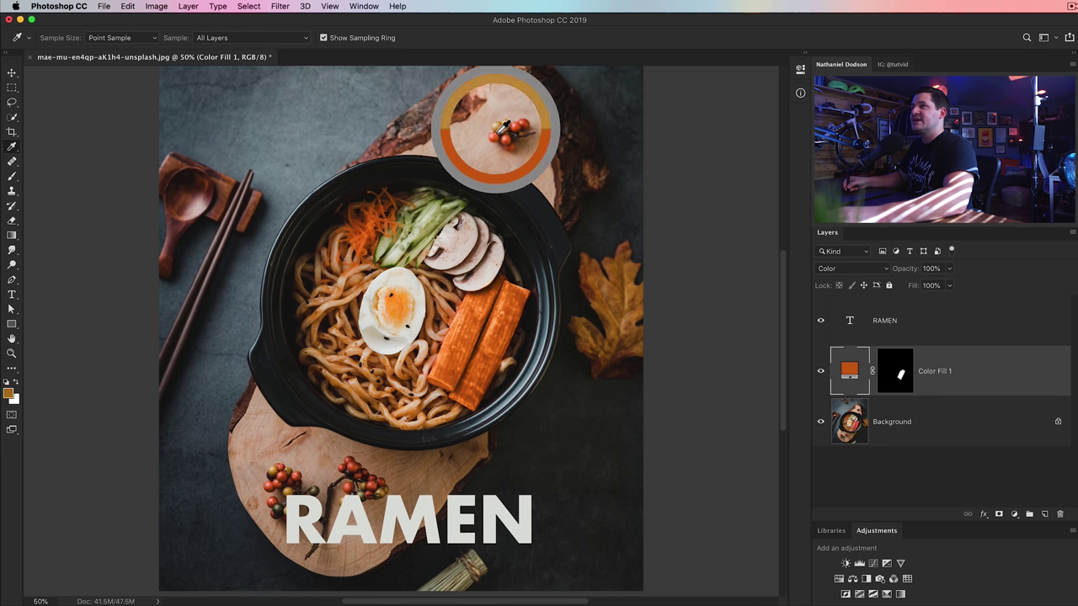
click(181, 187)
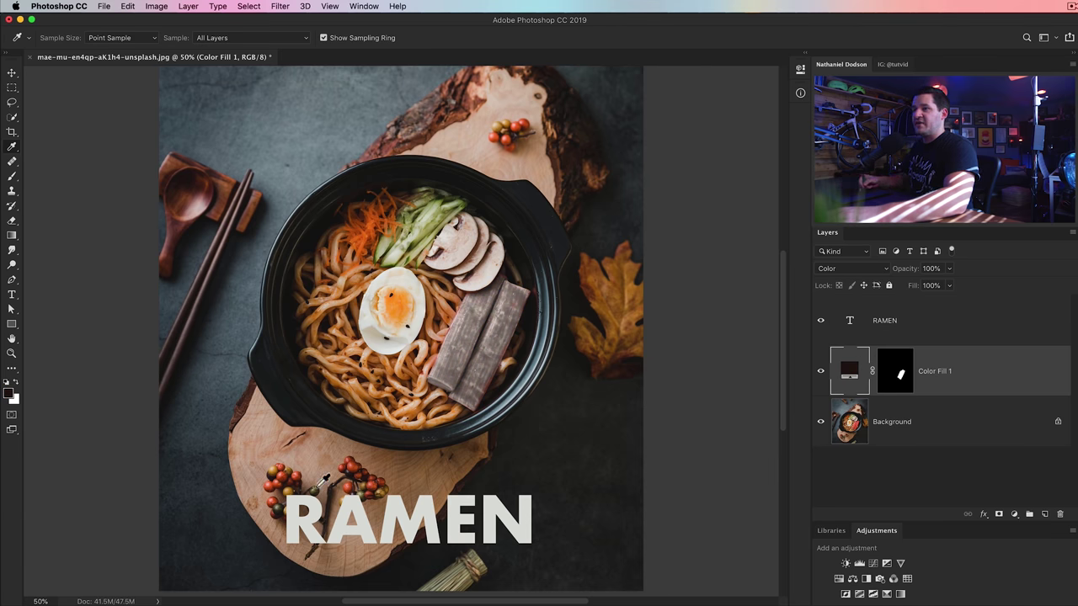
click(352, 468)
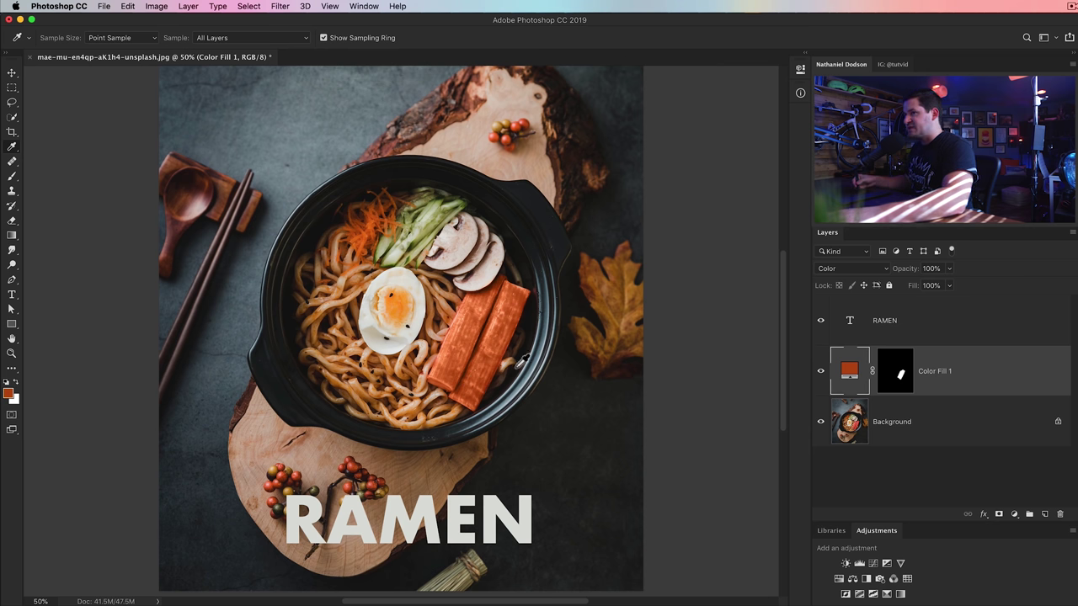
Try a brighter orange for the fill layer, cancel it, and hide the layer to compare
double_click(851, 375)
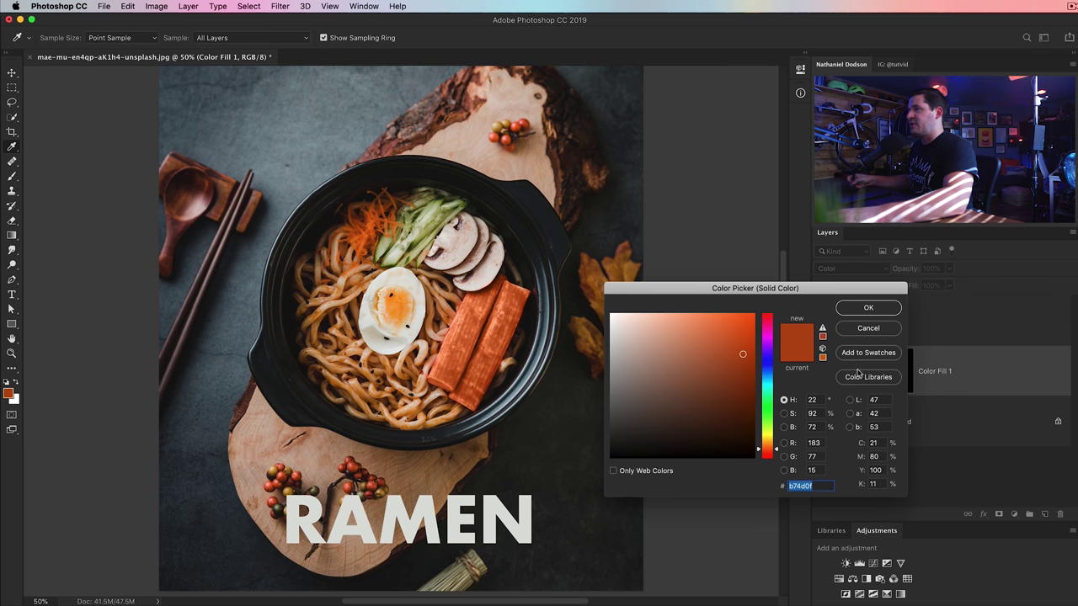
click(737, 325)
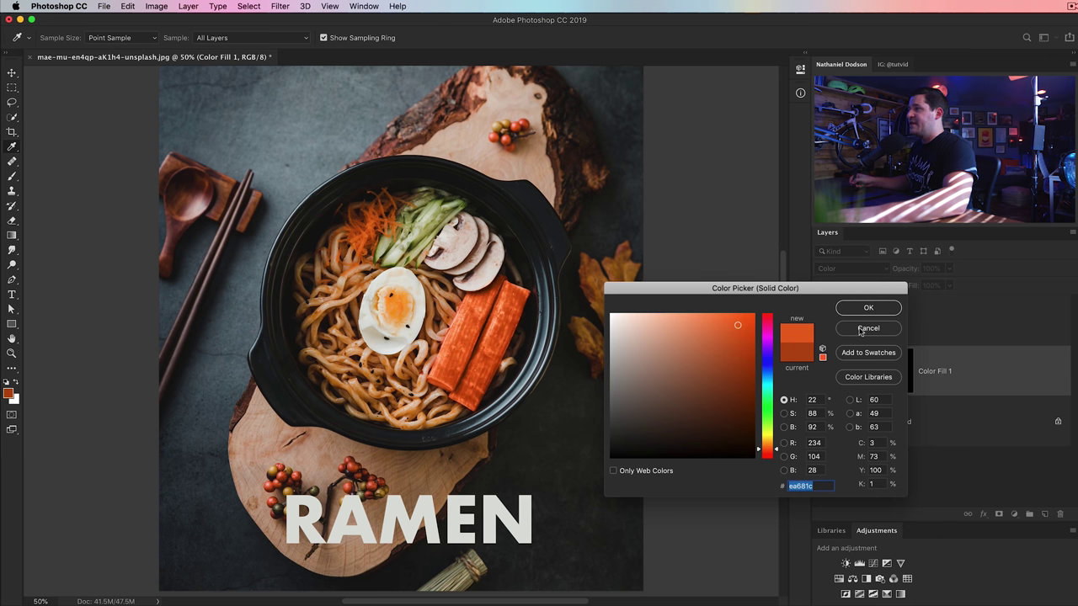
click(868, 329)
click(821, 371)
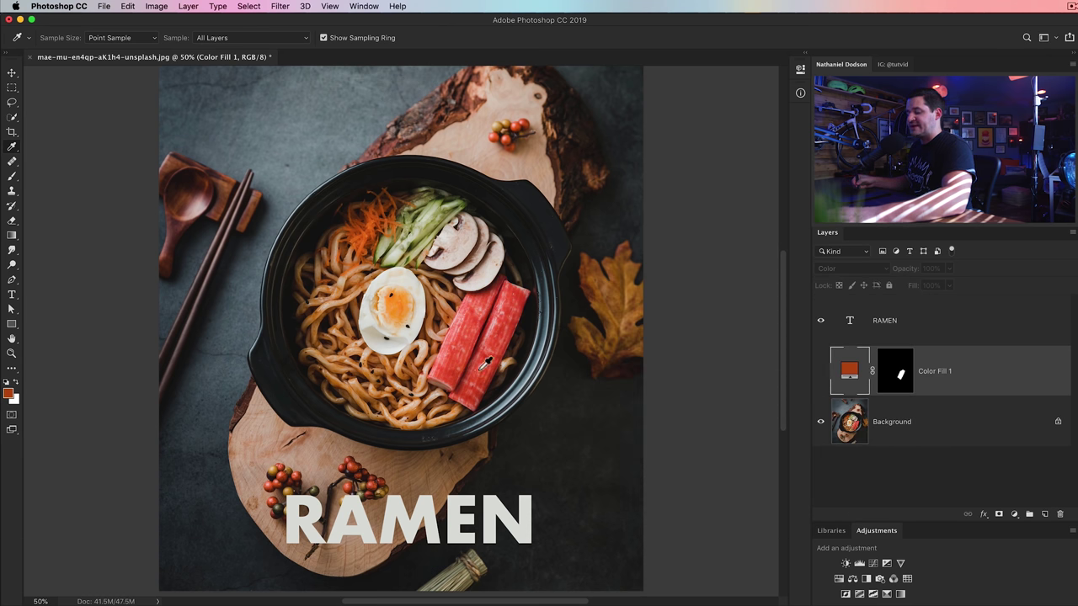
key(v)
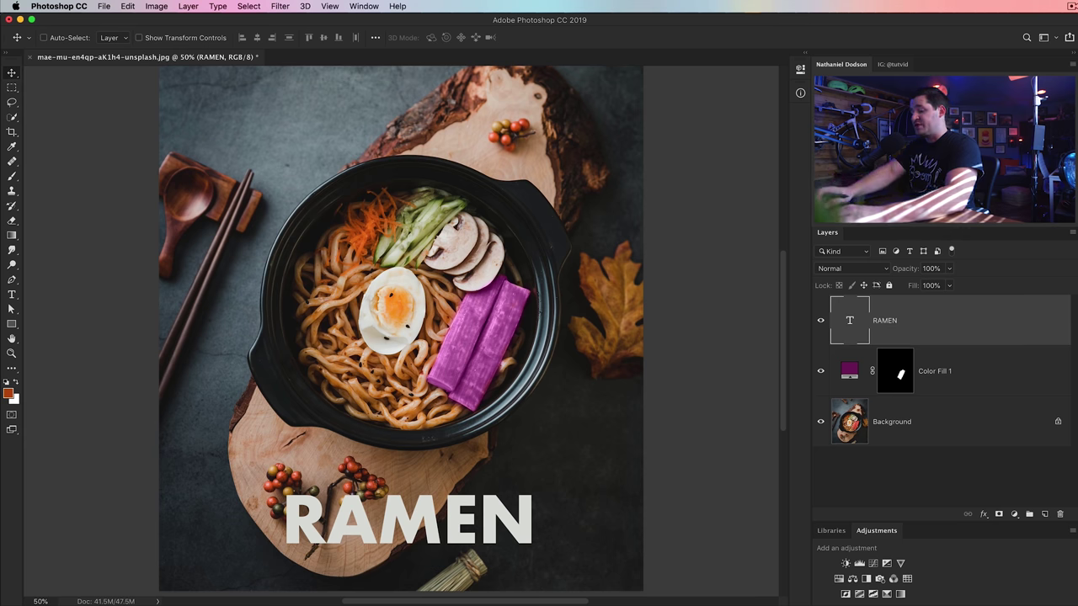
Stamp all visible layers into a new layer, then delete the stamped layer
key(super+shift+alt+e)
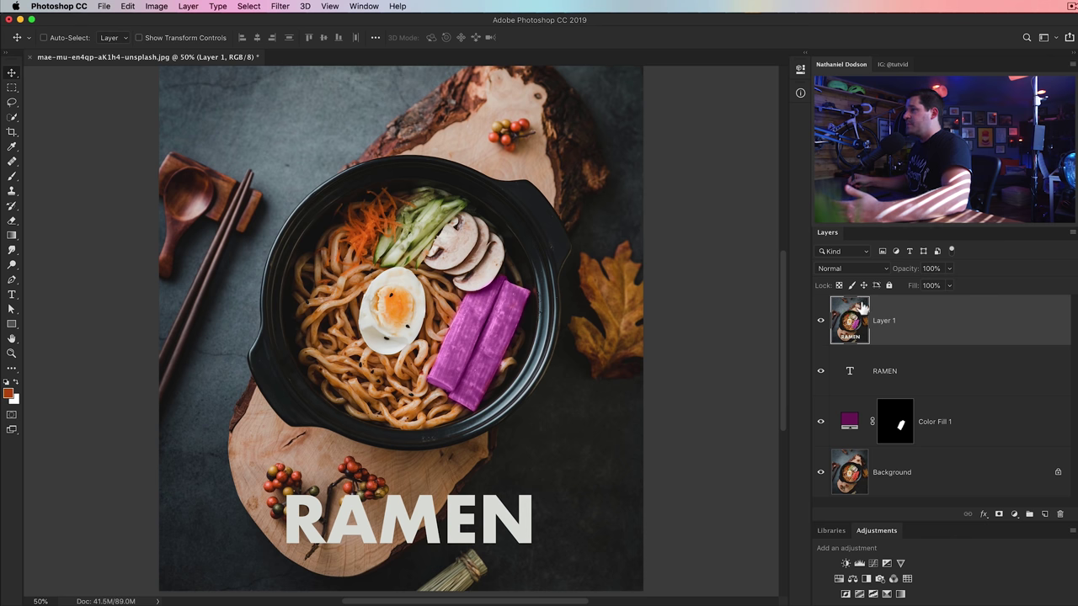
right_click(907, 310)
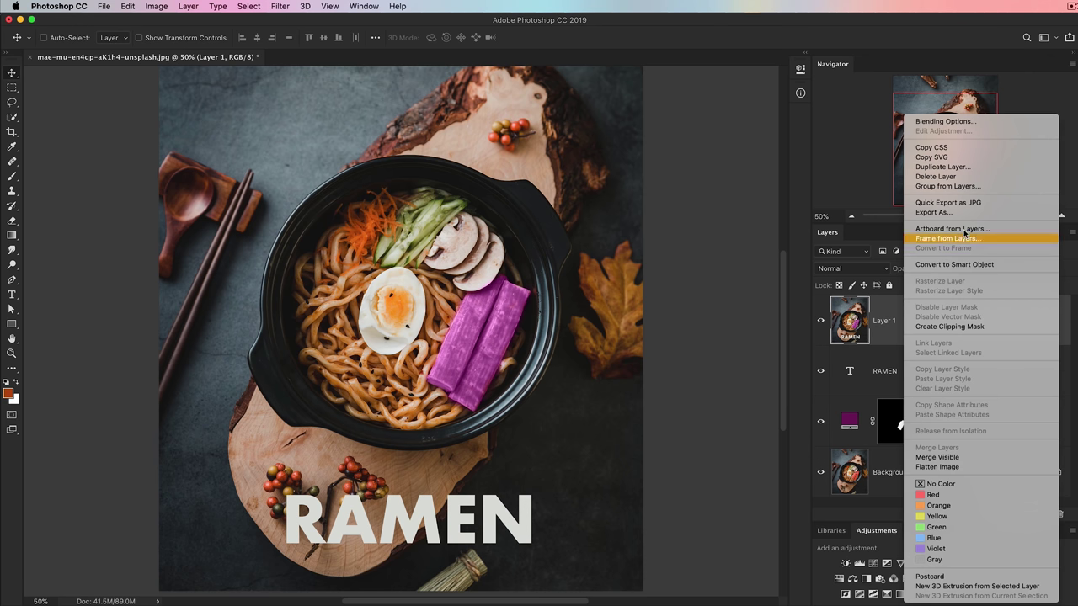
key(Escape)
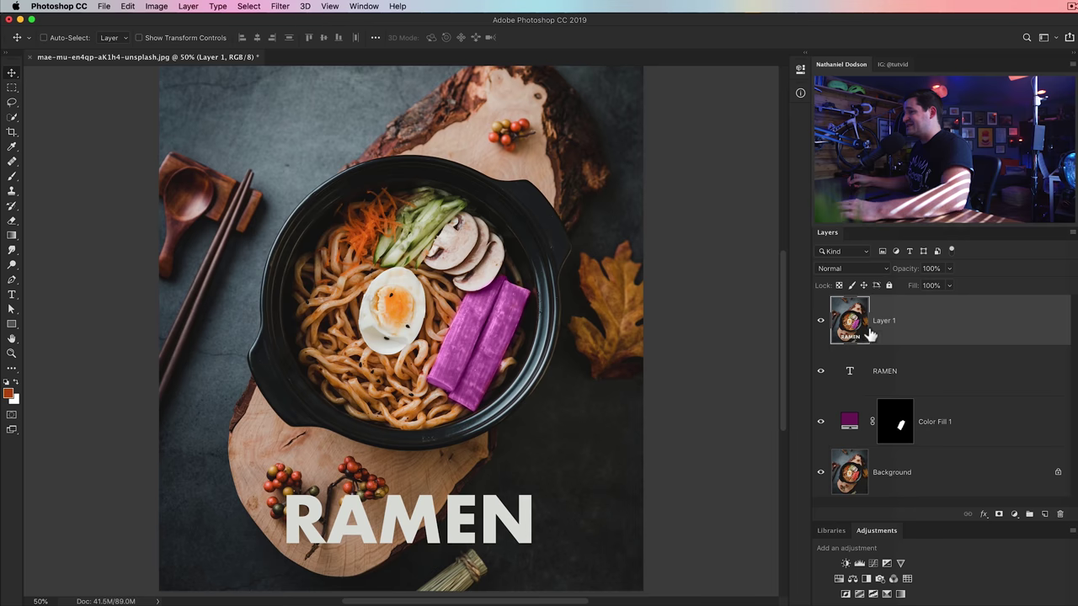
key(Delete)
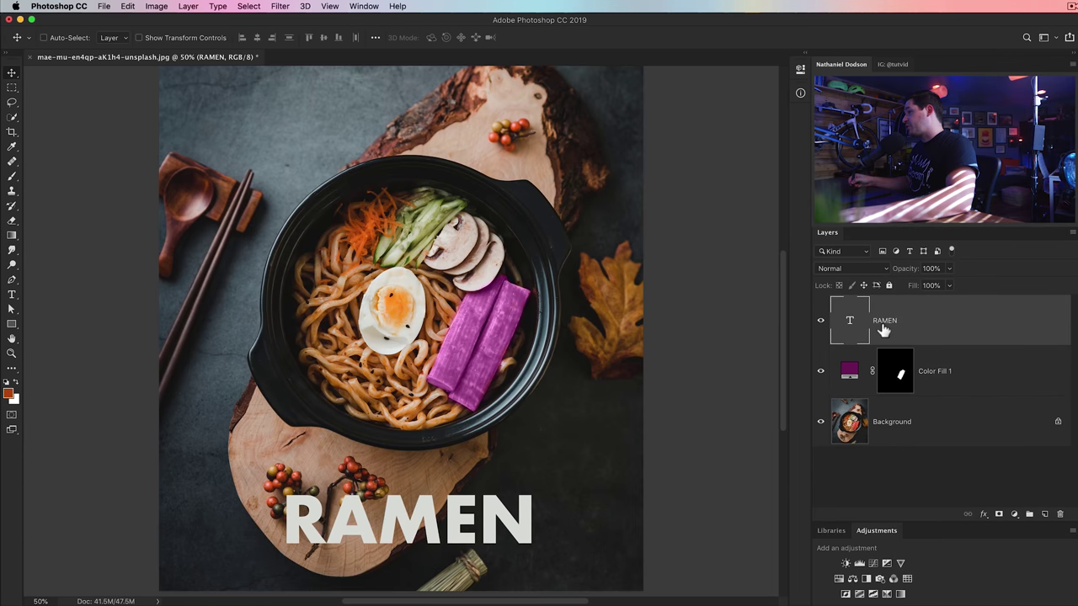
Unlock the Background and merge it with RAMEN into a new merged copy layer
super+click(958, 431)
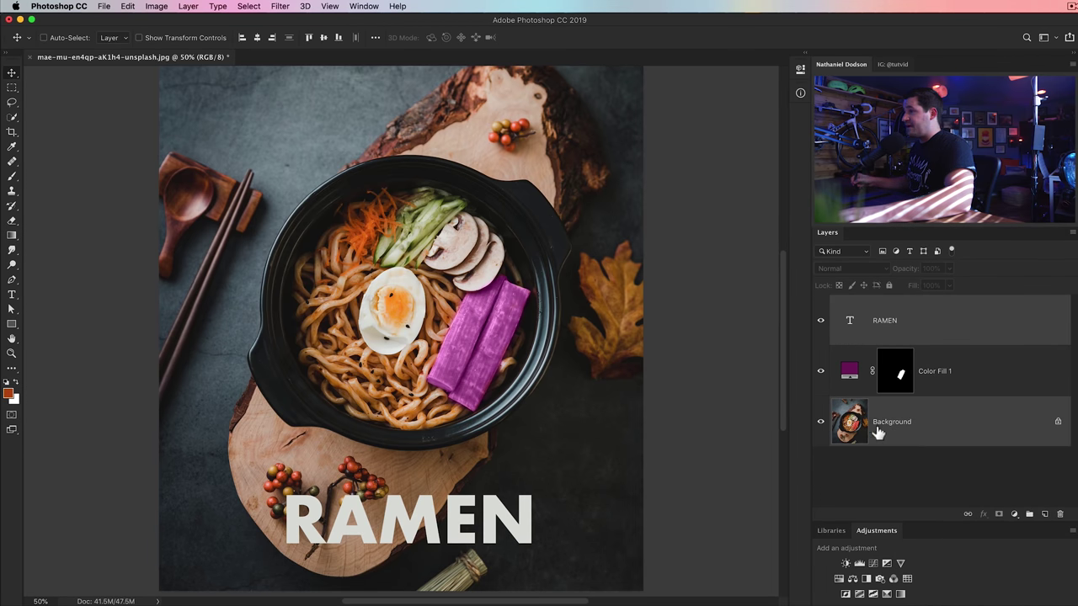
click(959, 451)
click(962, 433)
super+click(948, 320)
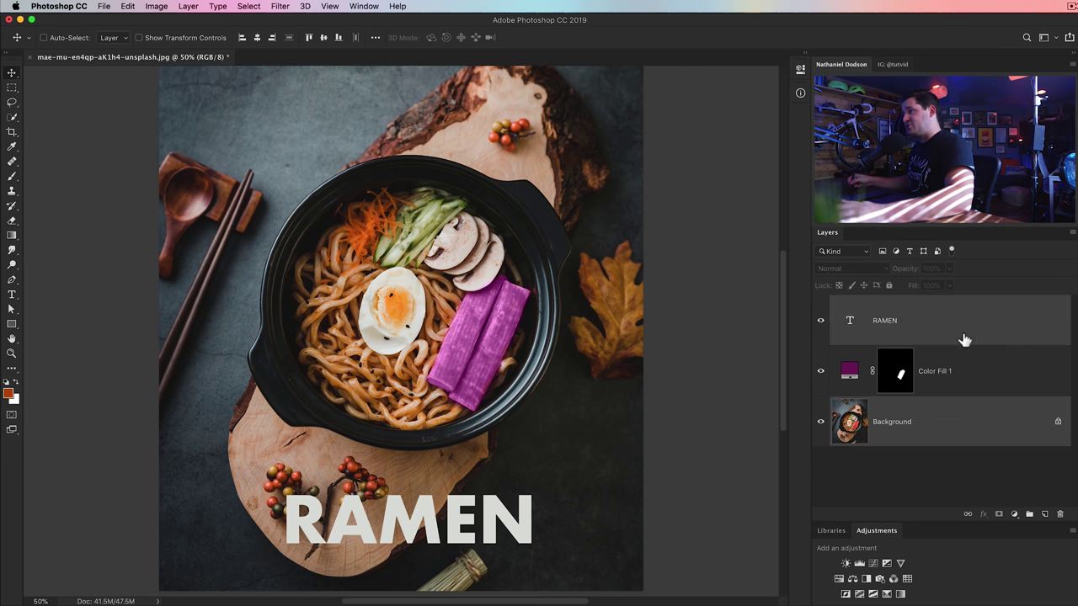
click(1059, 423)
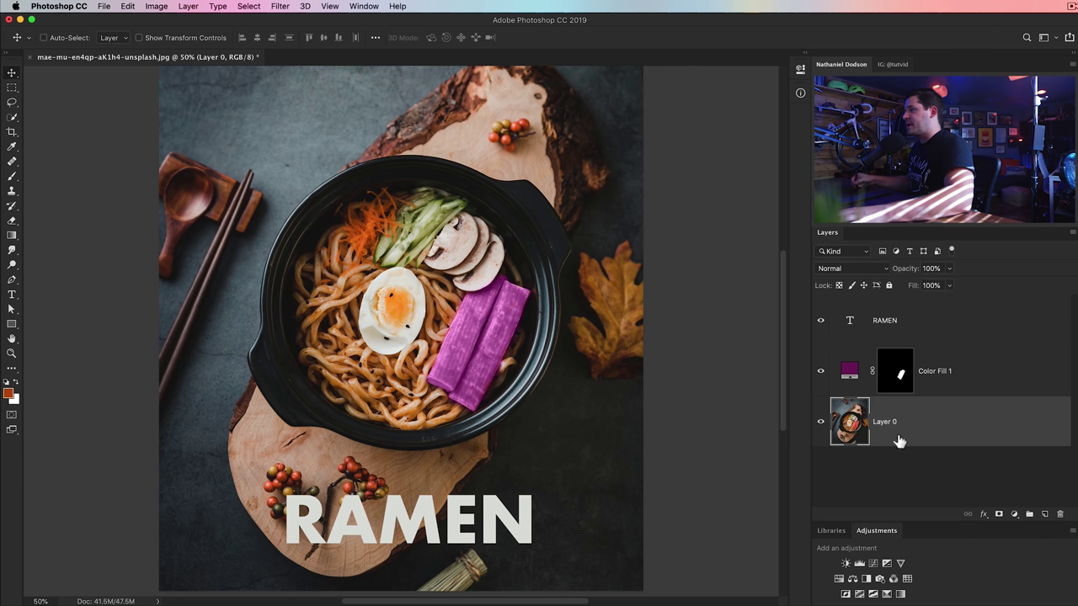
super+click(928, 336)
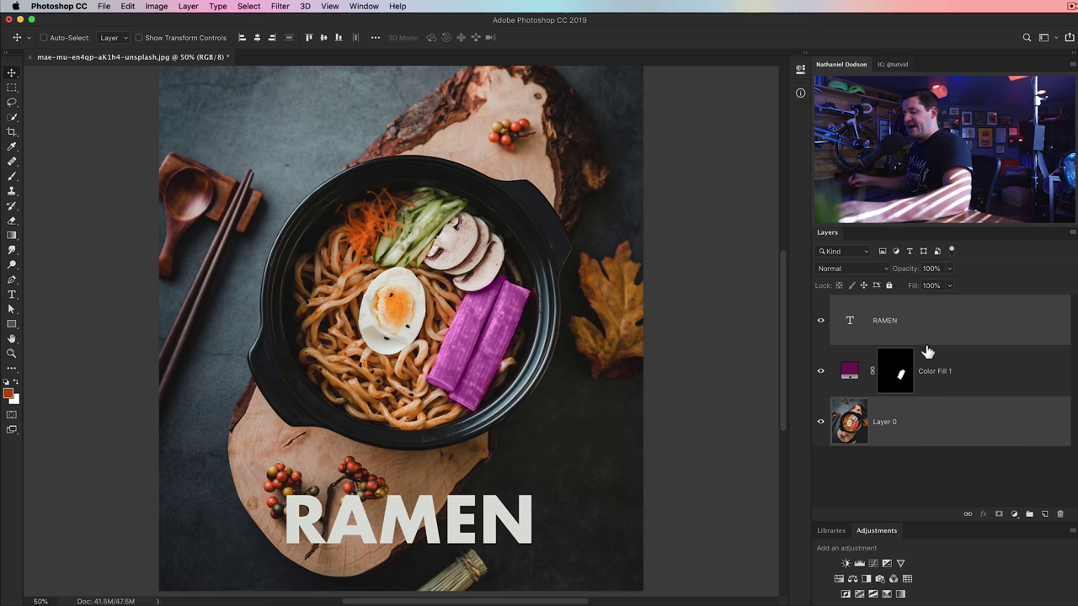
key(super+alt+e)
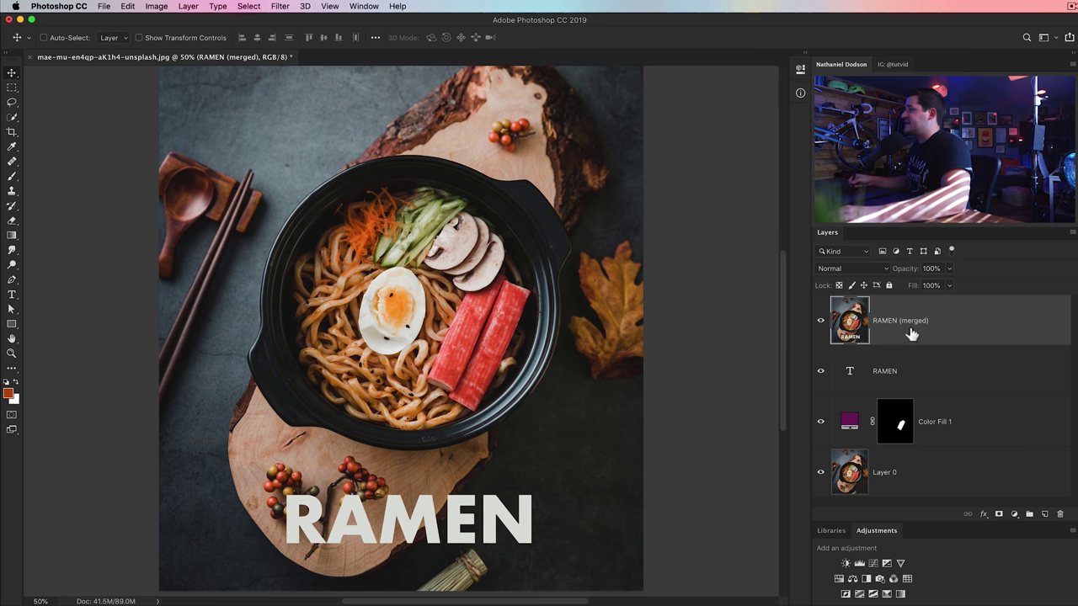
Select the RAMEN (merged), RAMEN and Color Fill 1 layers together
shift+click(901, 484)
click(941, 329)
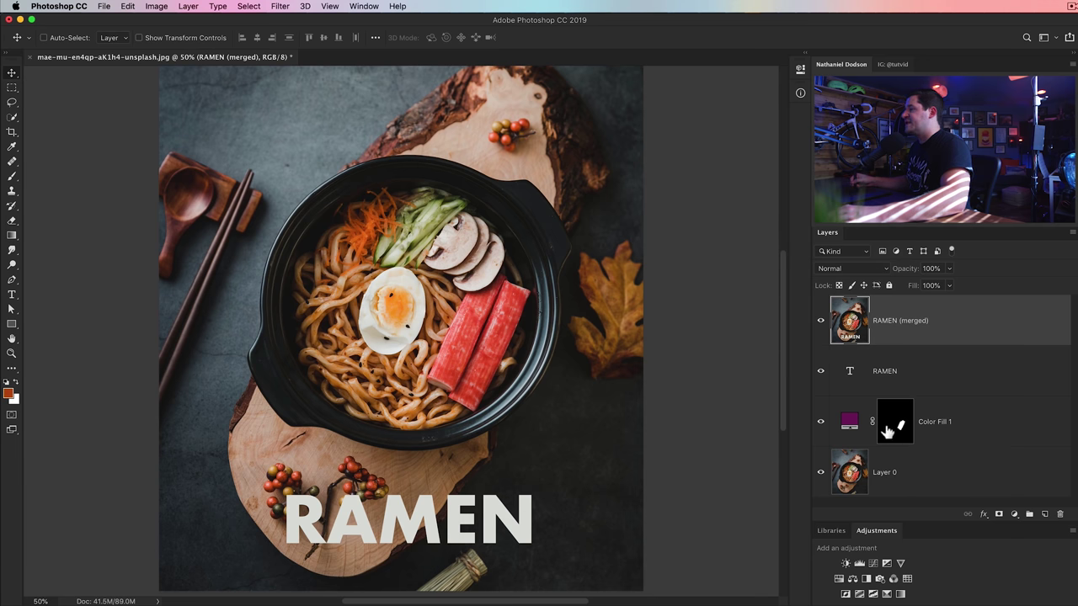
shift+click(950, 408)
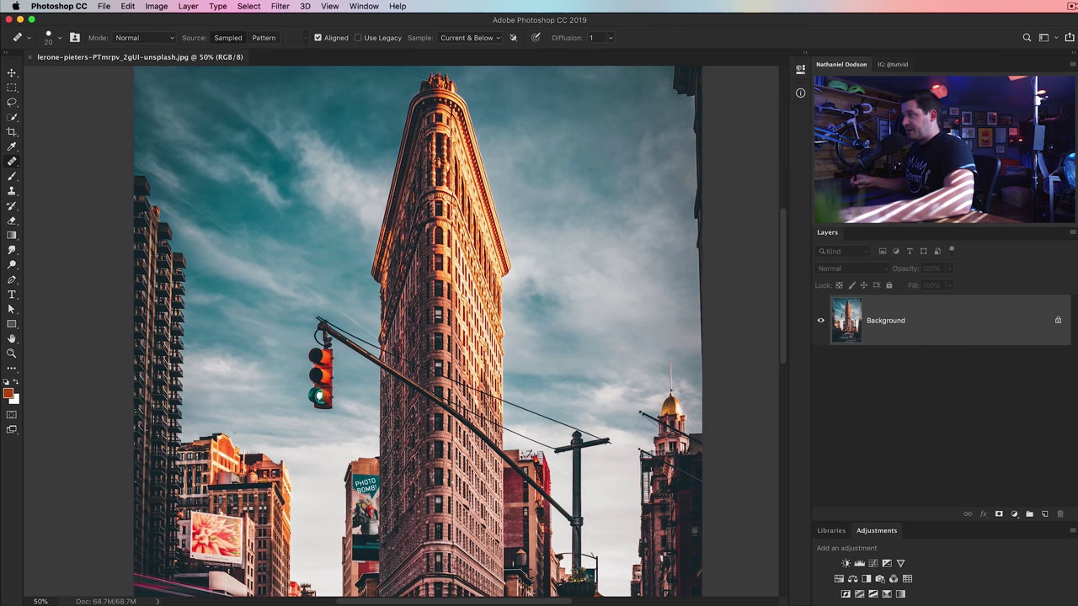
Zoom into the lower-left buildings and heal along the dark building edge with the Healing Brush
key(z)
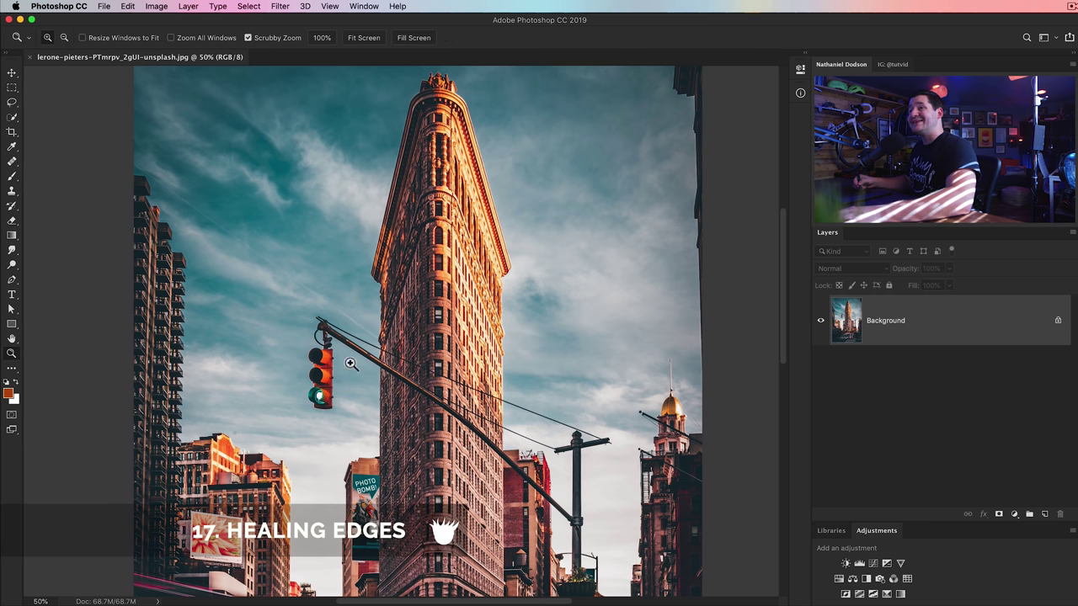
drag(247, 362, 283, 447)
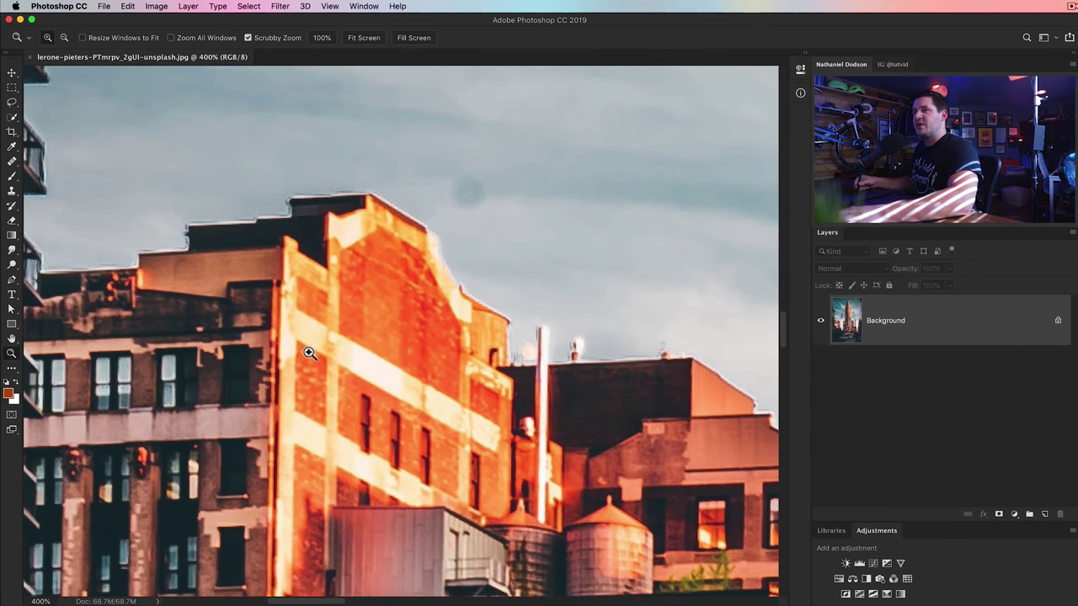
scroll(299, 410, down, 3)
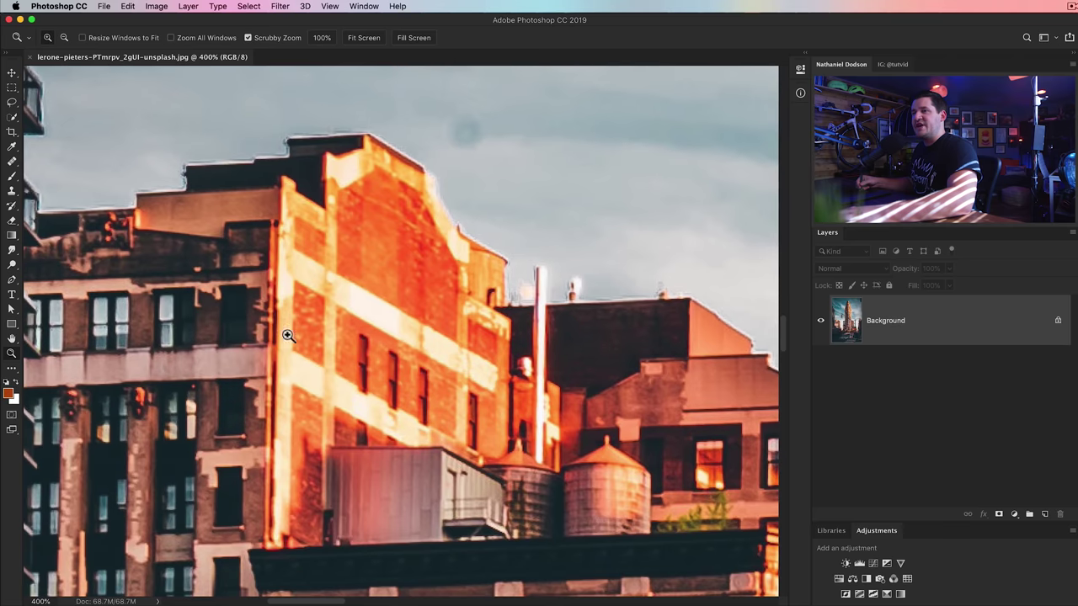
click(12, 162)
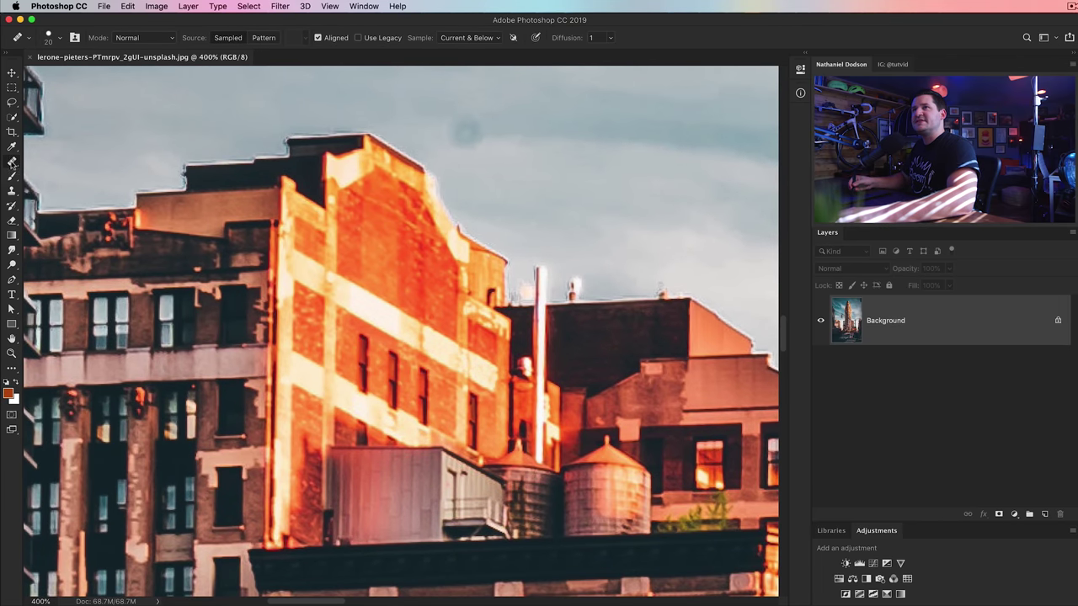
alt+click(306, 505)
drag(289, 506, 287, 506)
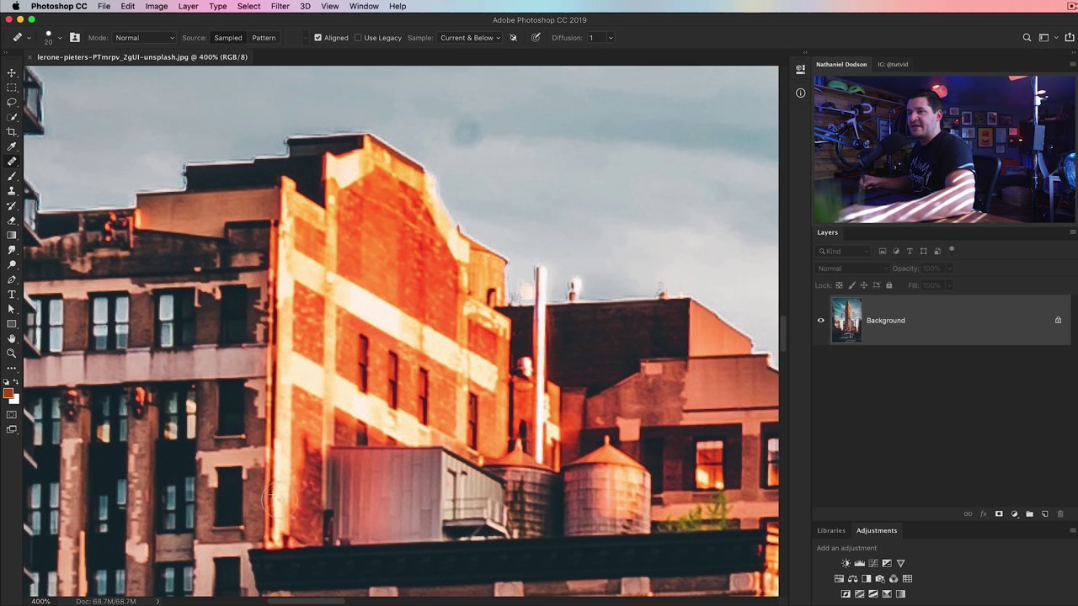
drag(271, 434, 271, 505)
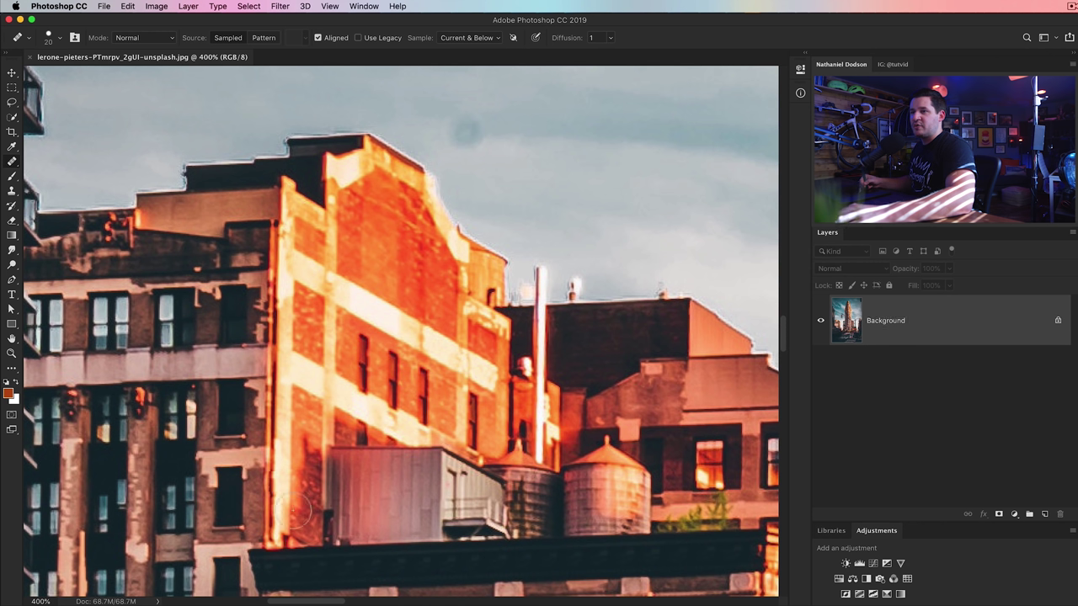
Heal down the building's lower-left edge from a new source, then undo that last stroke
alt+click(273, 490)
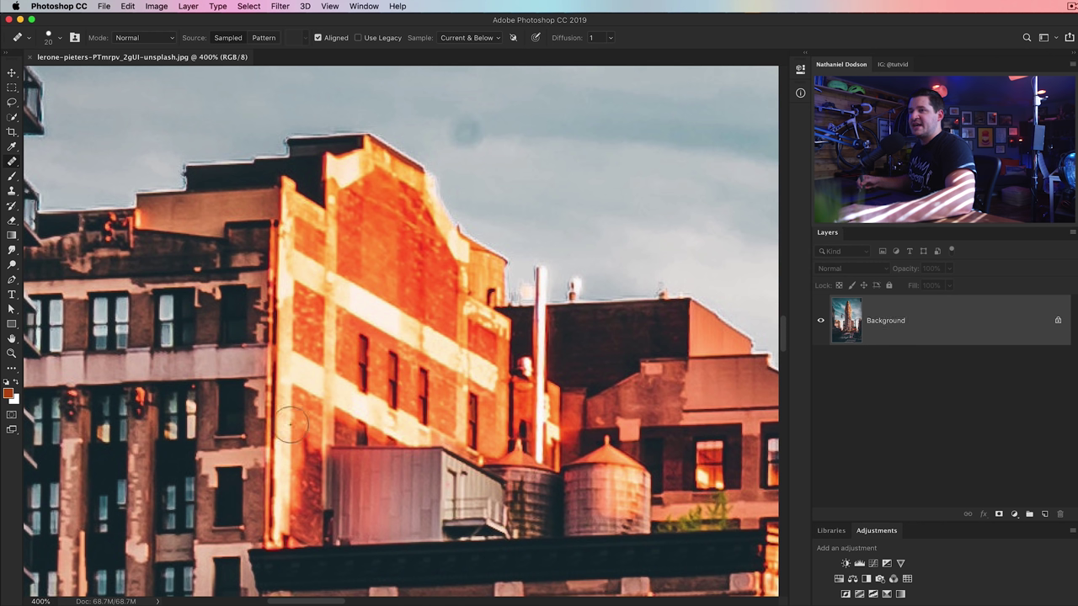
drag(274, 482, 276, 458)
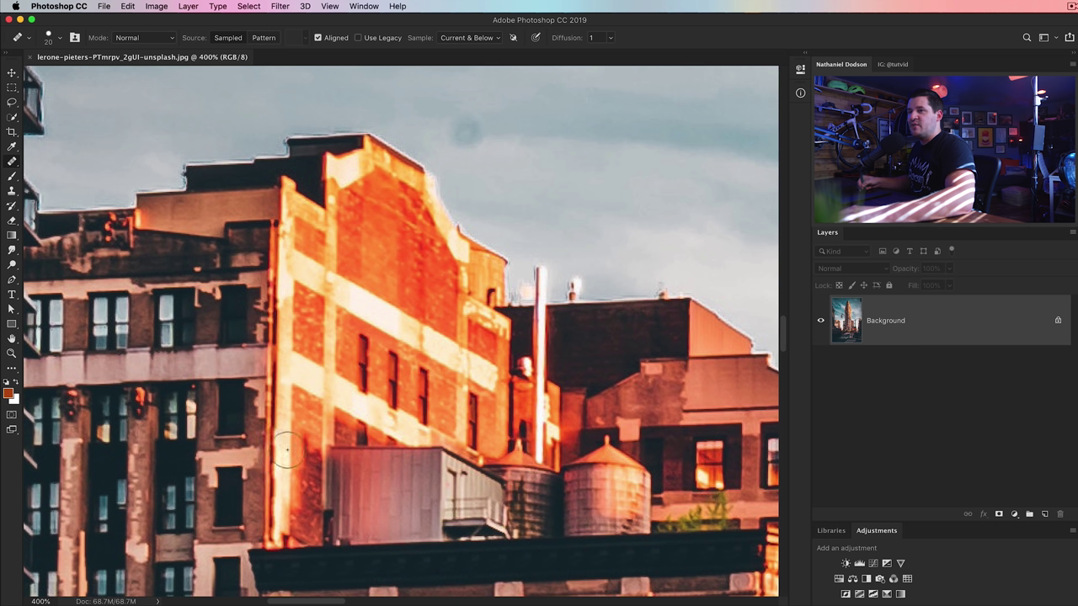
mouse_move(280, 452)
mouse_down()
mouse_move(278, 515)
mouse_move(296, 559)
mouse_up()
key(super+z)
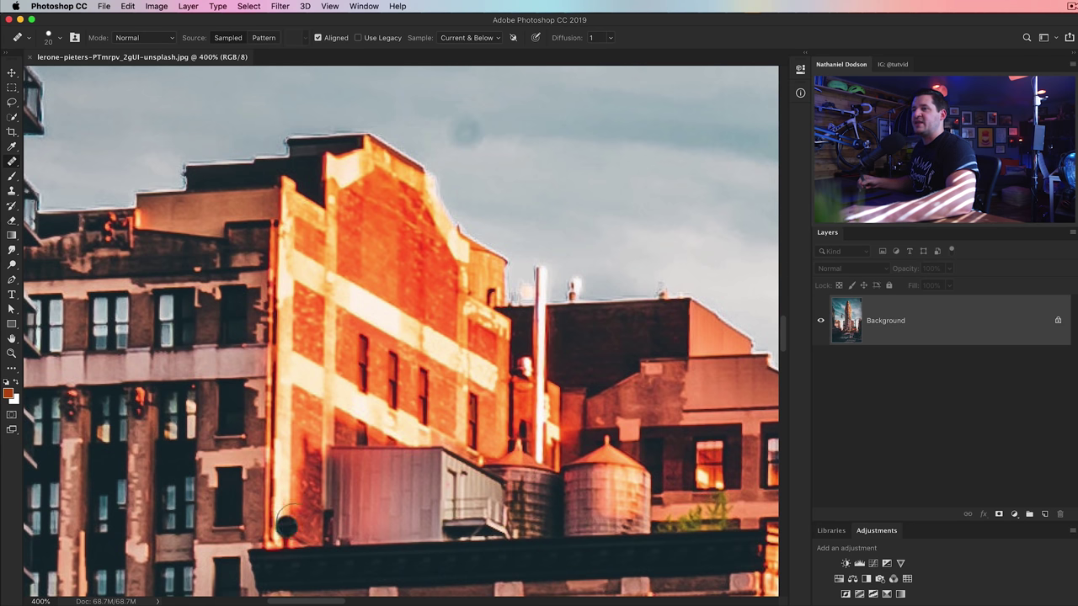
drag(290, 355, 286, 492)
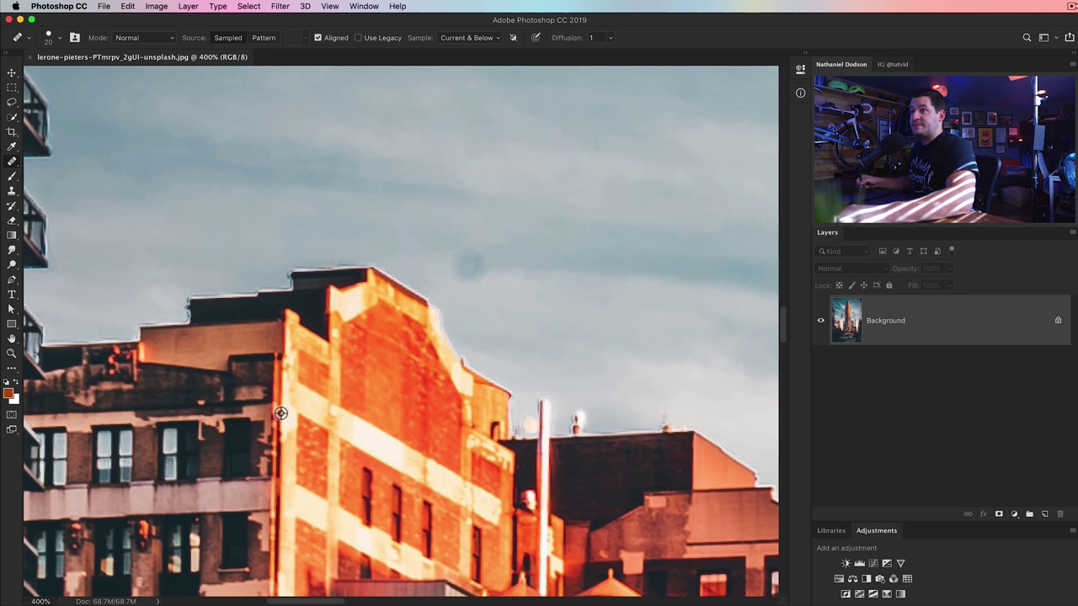
mouse_move(373, 423)
mouse_down()
mouse_move(289, 378)
mouse_move(264, 405)
mouse_up()
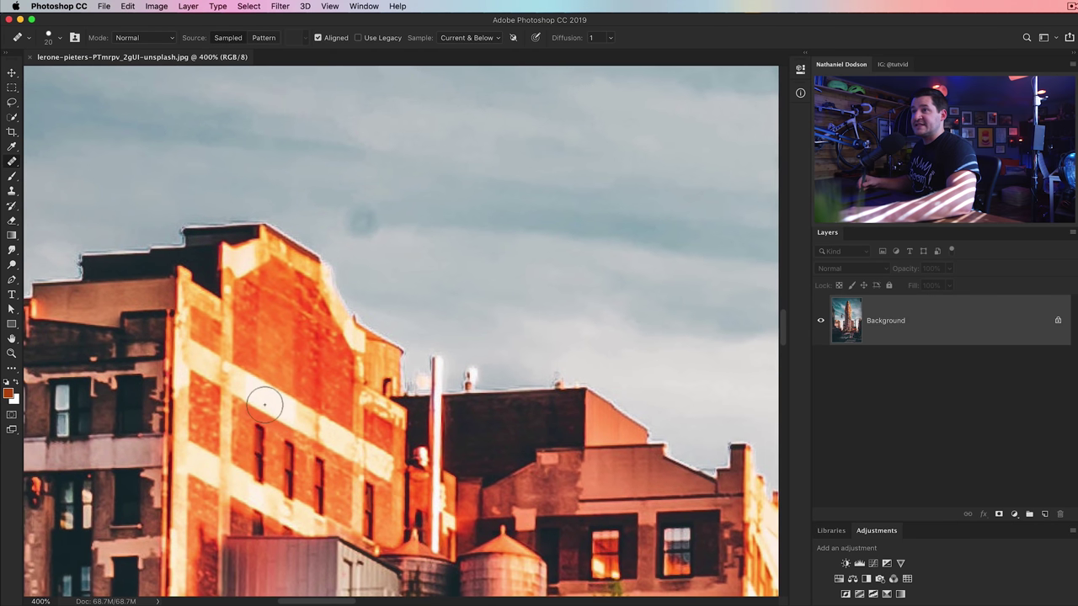
drag(497, 410, 278, 296)
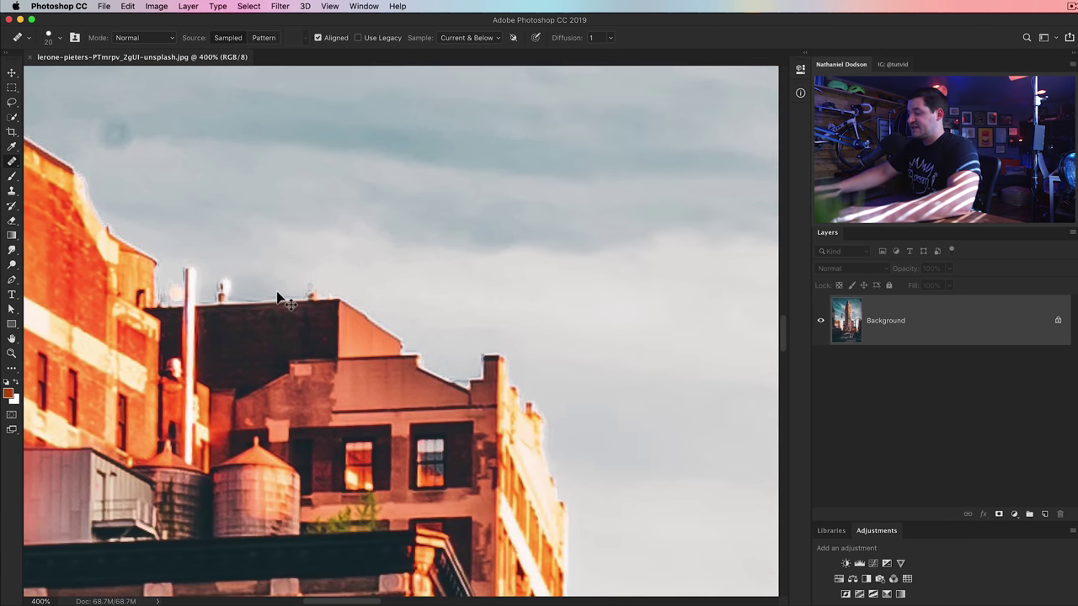
key(super+1)
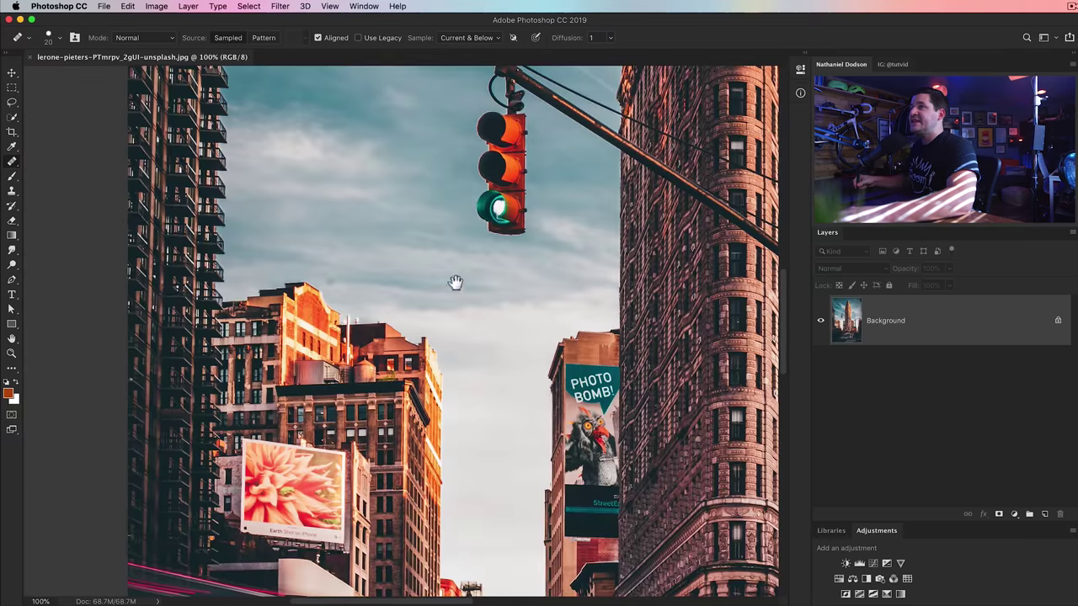
Pan down through the street photo toward the crosswalk
drag(455, 282, 318, 469)
drag(529, 308, 464, 457)
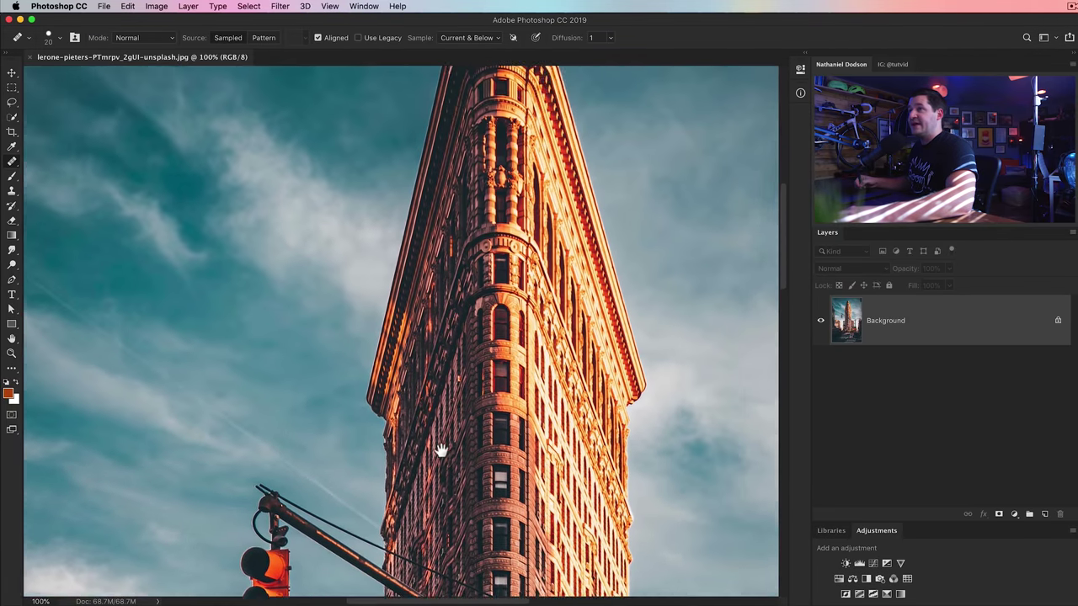
scroll(439, 450, up, 3)
scroll(451, 391, down, 10)
scroll(451, 391, right, 7)
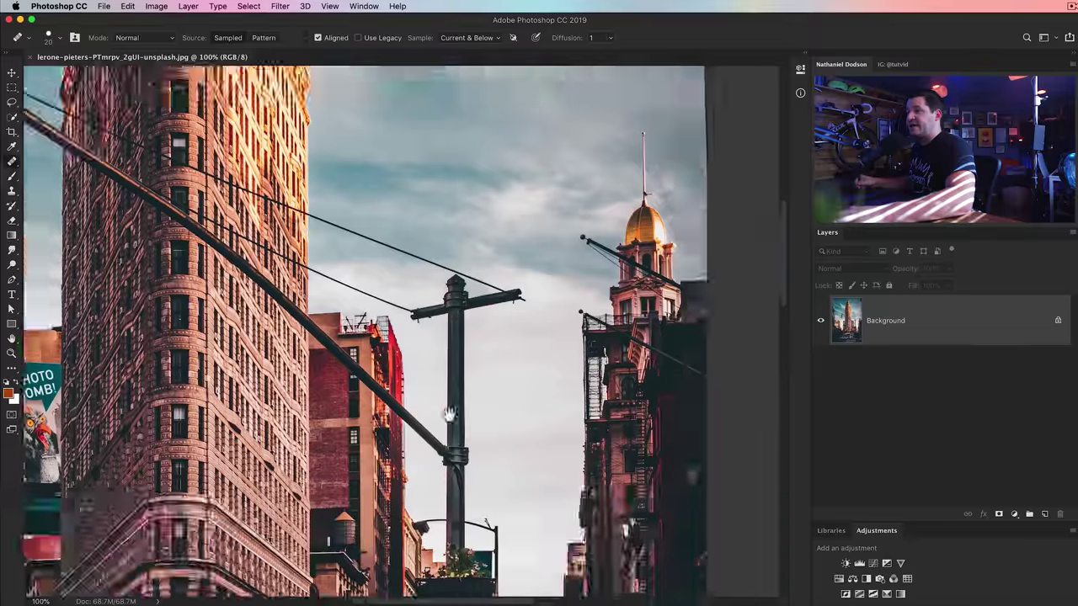
scroll(450, 415, down, 10)
scroll(575, 278, left, 5)
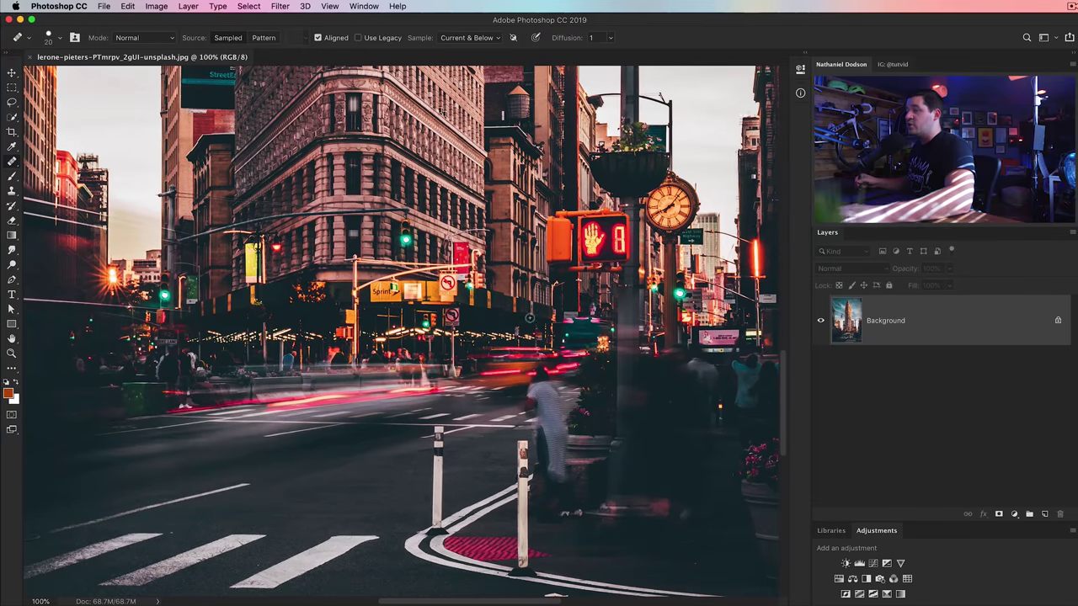
scroll(394, 341, down, 3)
scroll(394, 341, left, 5)
scroll(416, 433, down, 3)
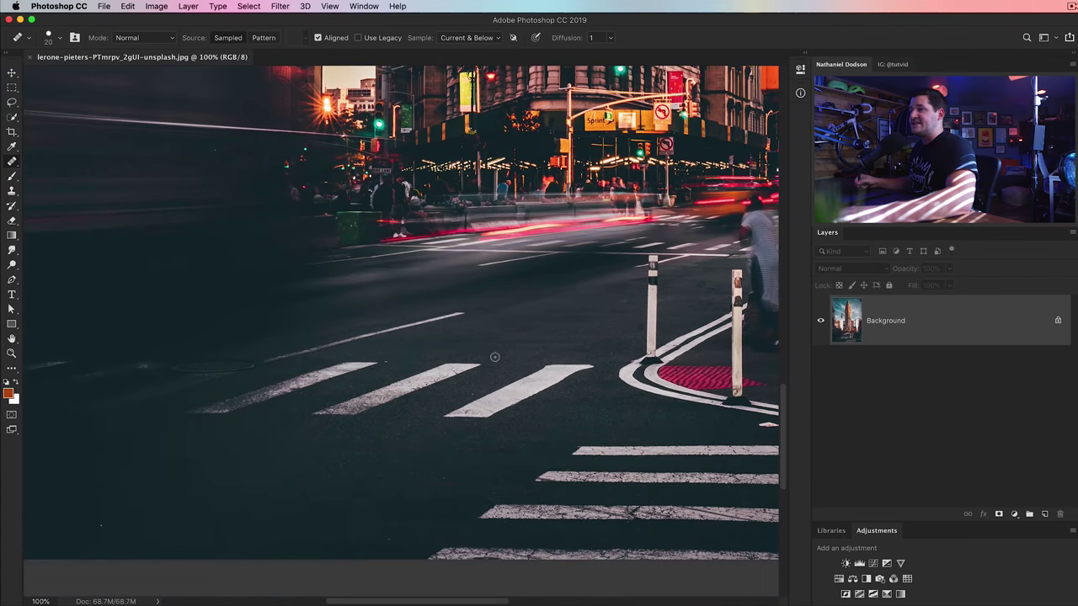
Zoom in and heal the dark blemish on the crosswalk stripe with the Healing Brush
key(z)
click(470, 423)
drag(470, 423, 516, 348)
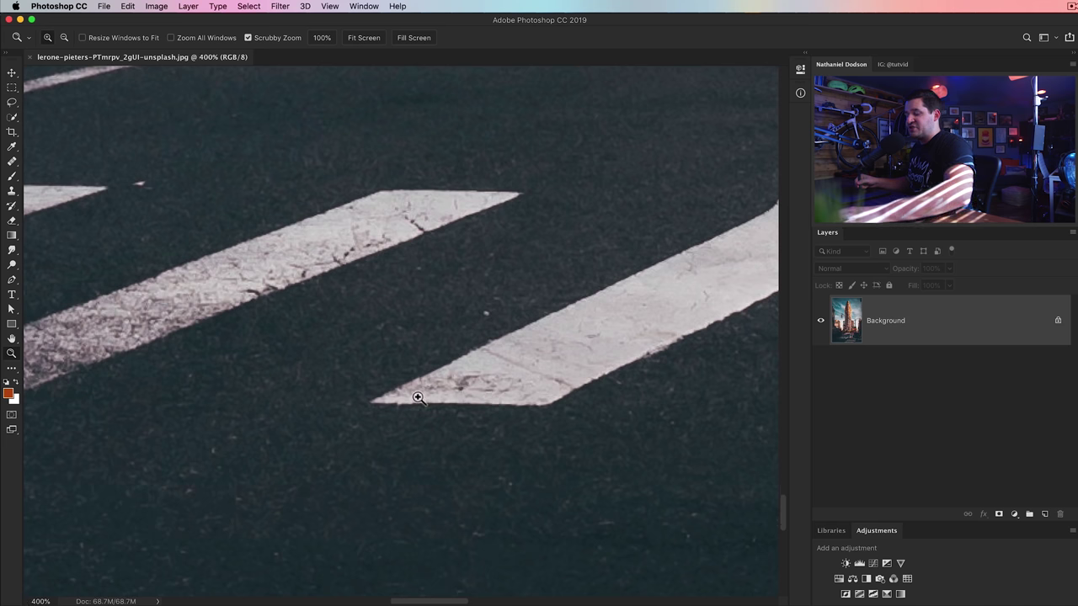
key(j)
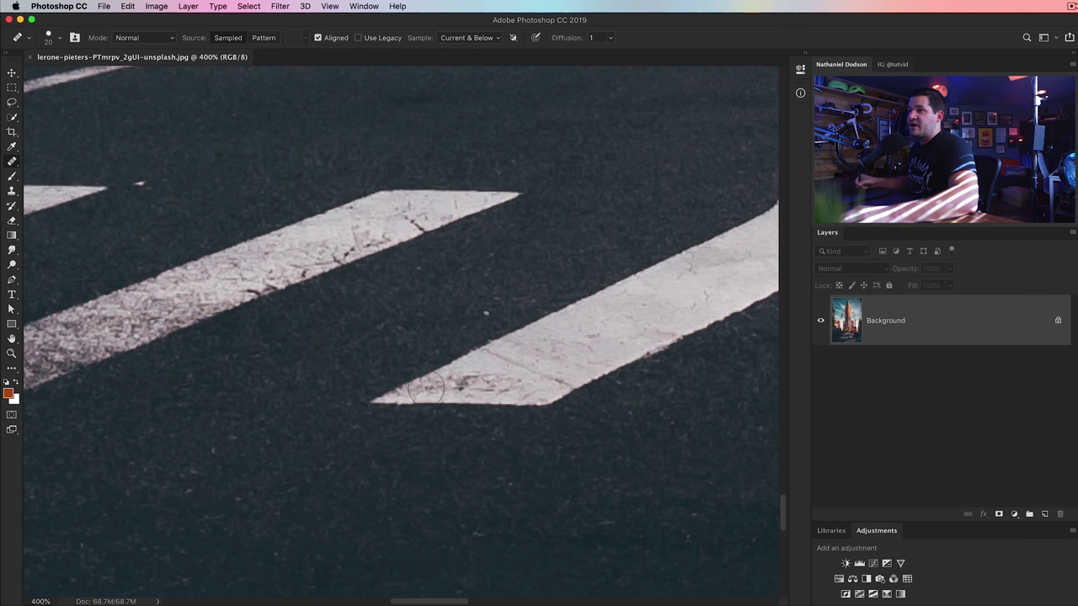
drag(423, 381, 467, 379)
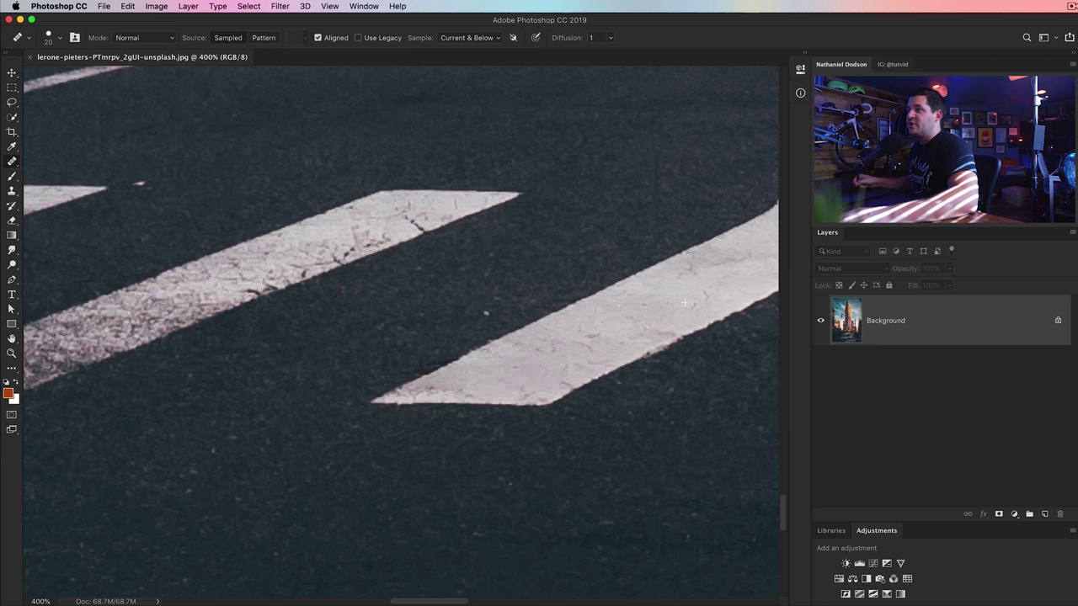
key(super+minus)
key(super+minus)
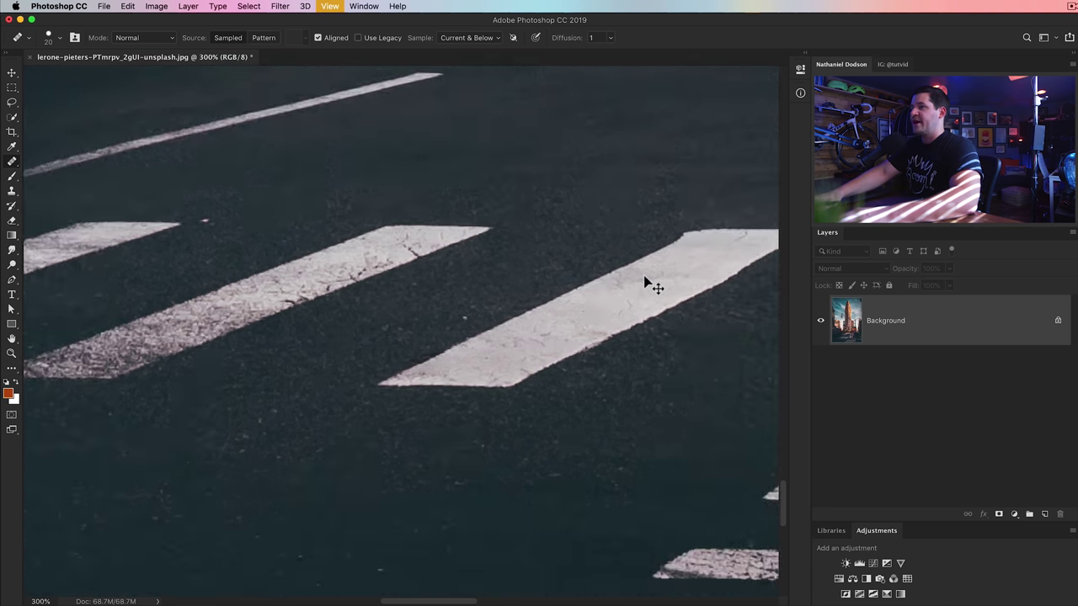
key(super+minus)
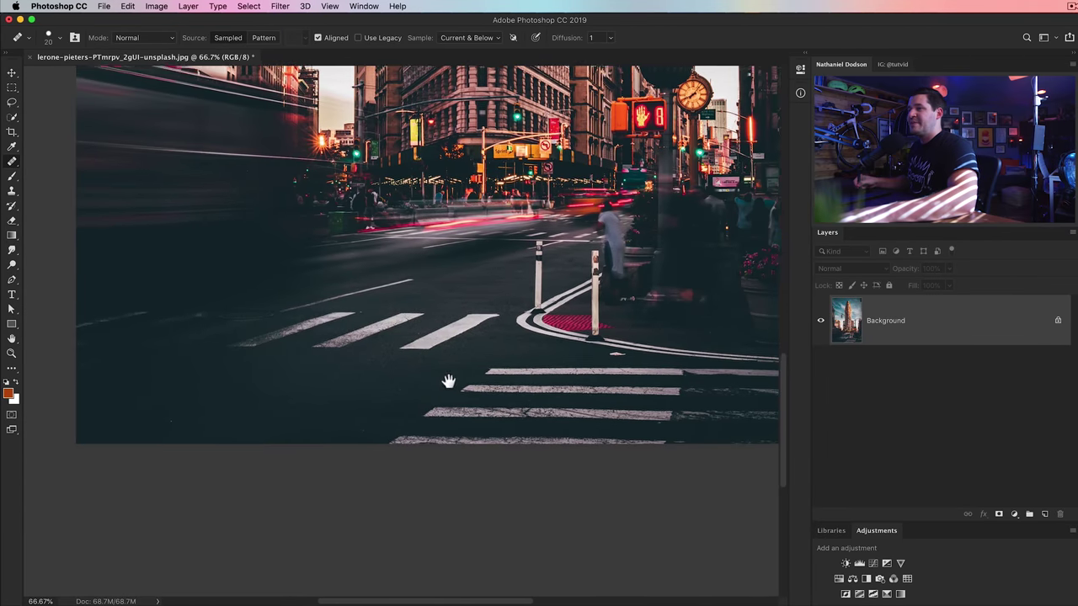
key(super+plus)
drag(486, 320, 452, 458)
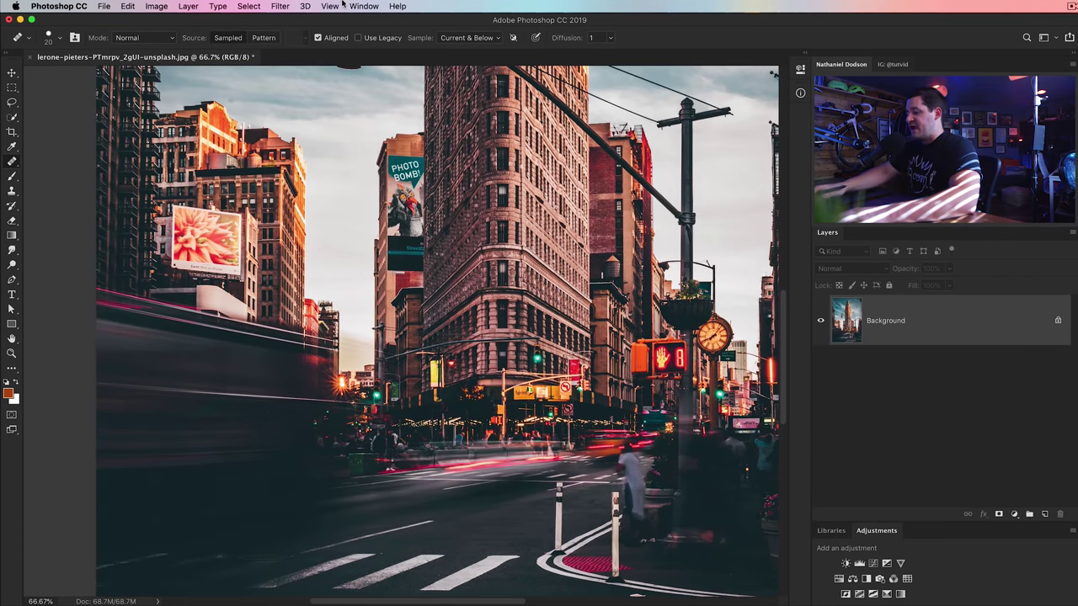
key(super+minus)
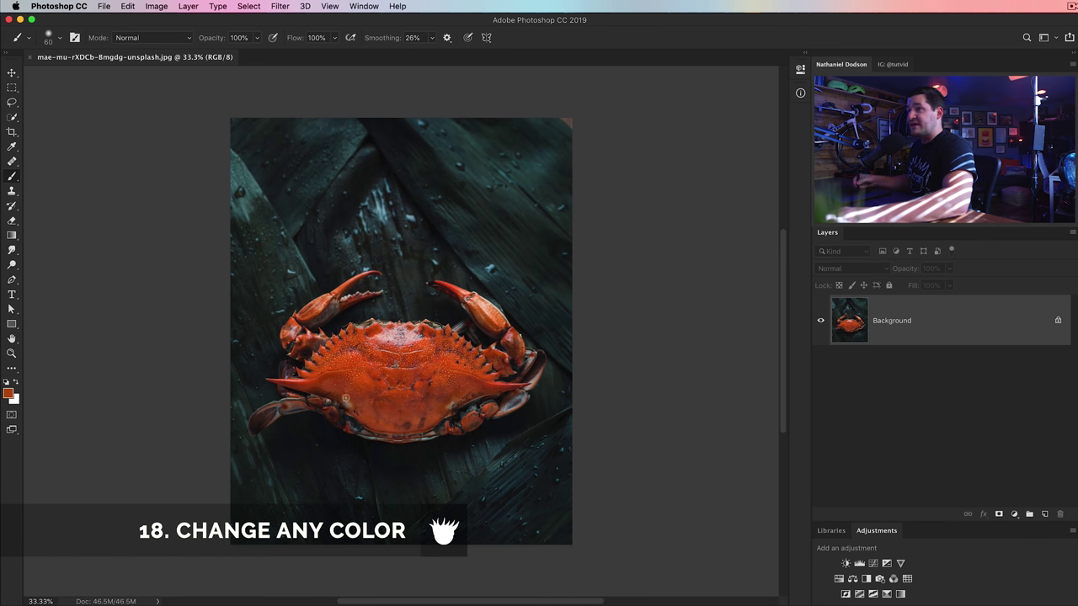
Choose the Color Replacement Tool with Color mode and Contiguous limits
drag(12, 177, 60, 198)
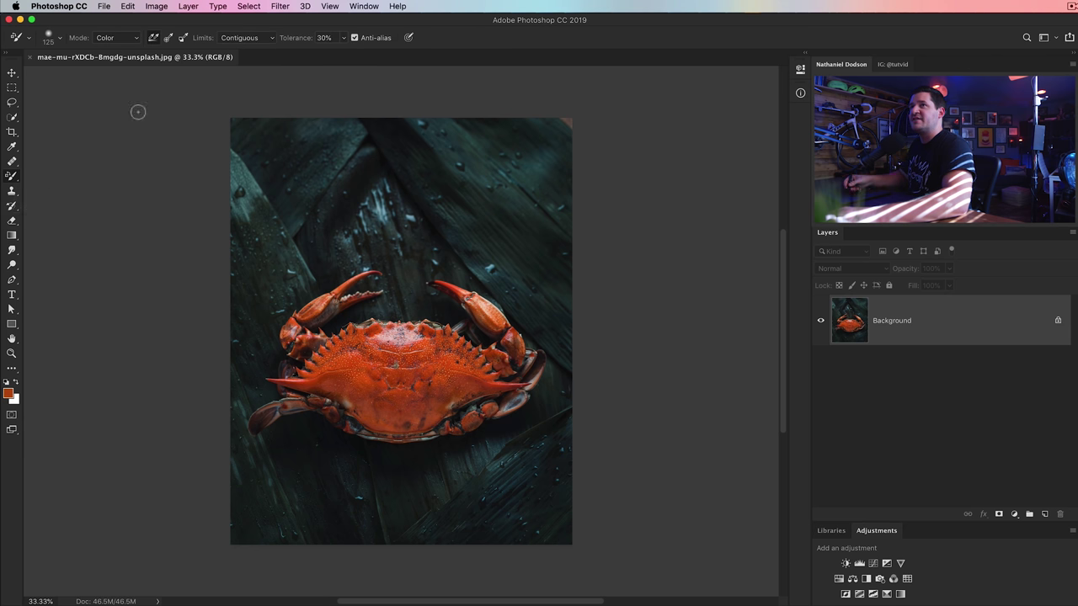
click(128, 38)
click(112, 39)
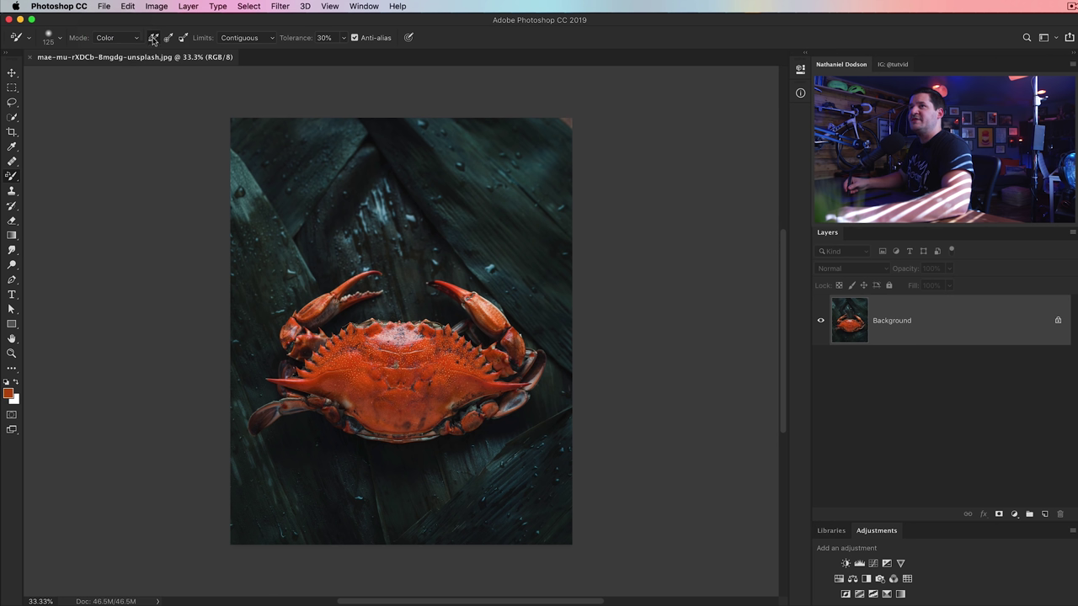
click(250, 40)
click(249, 37)
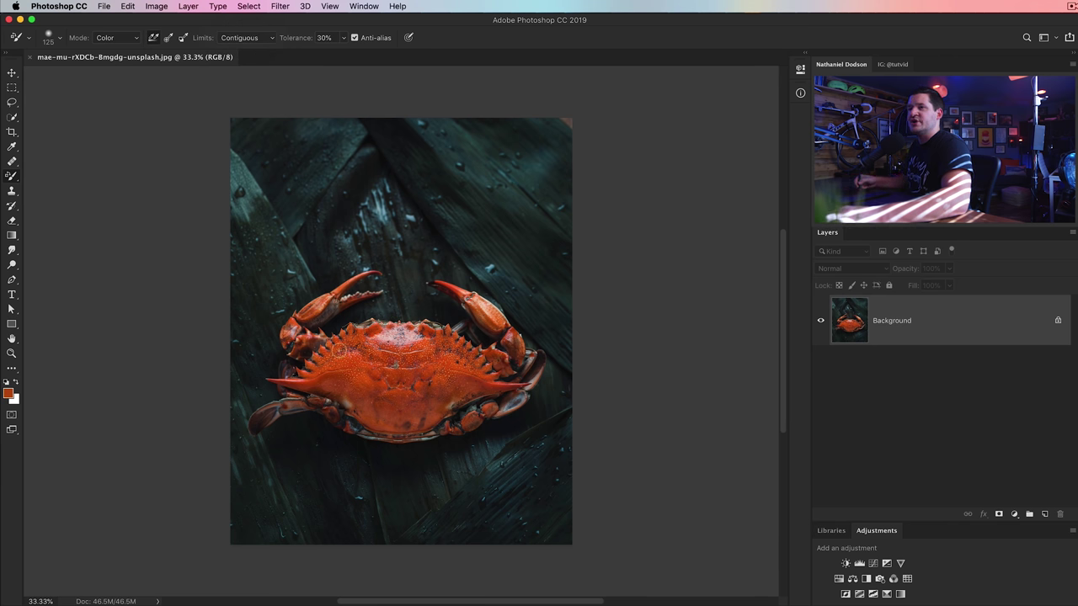
Set the foreground colour to a saturated blue
click(8, 392)
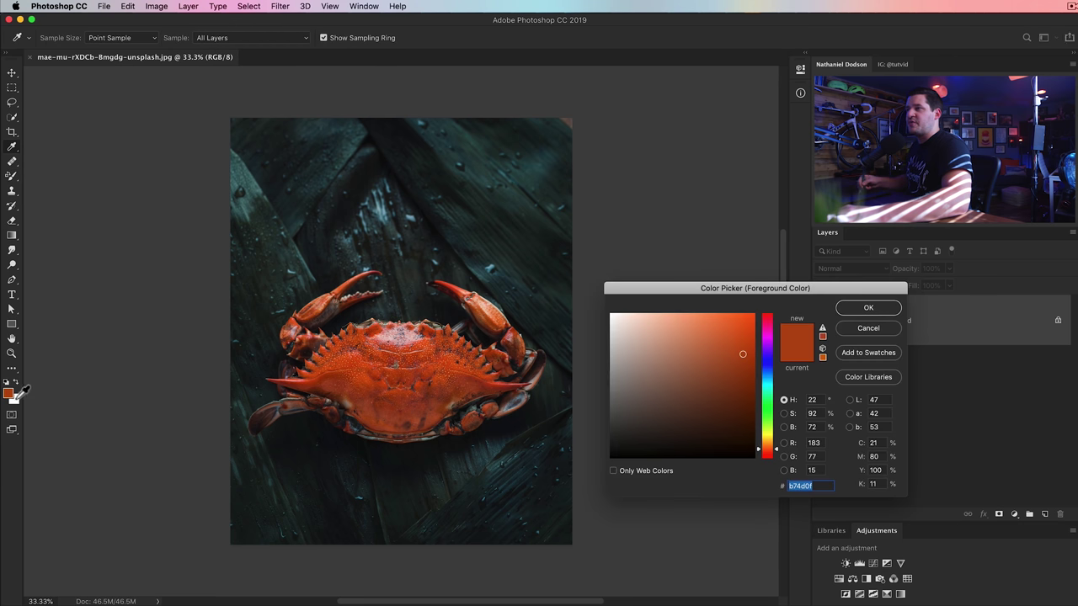
click(766, 367)
click(749, 335)
click(868, 310)
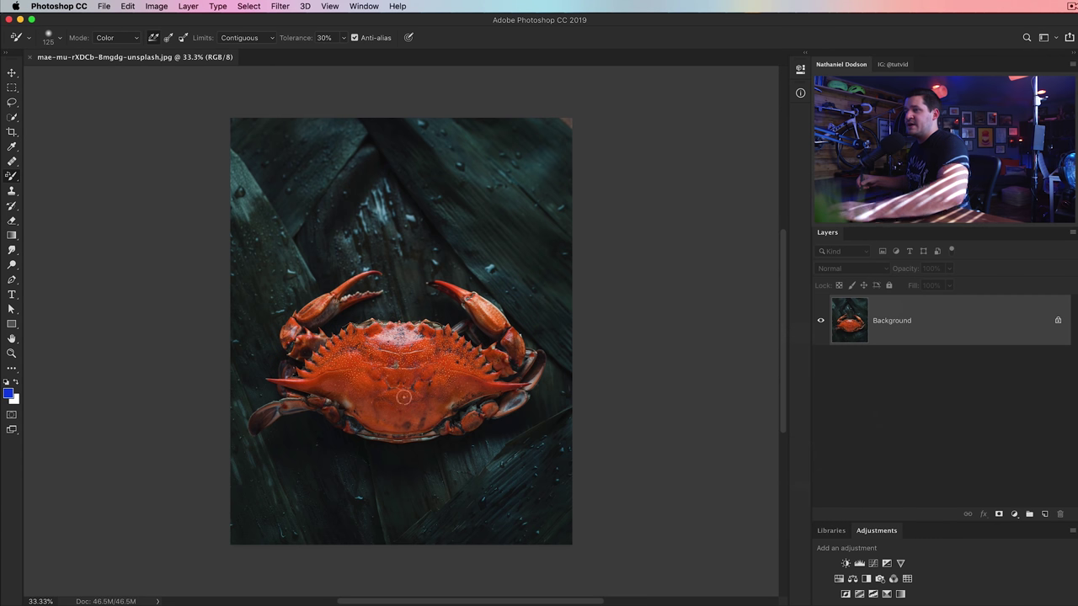
Enlarge the brush and paint the crab's shell and right legs blue
key(bracketright)
key(bracketright)
key(bracketright)
key(bracketright)
key(bracketright)
key(bracketright)
key(bracketright)
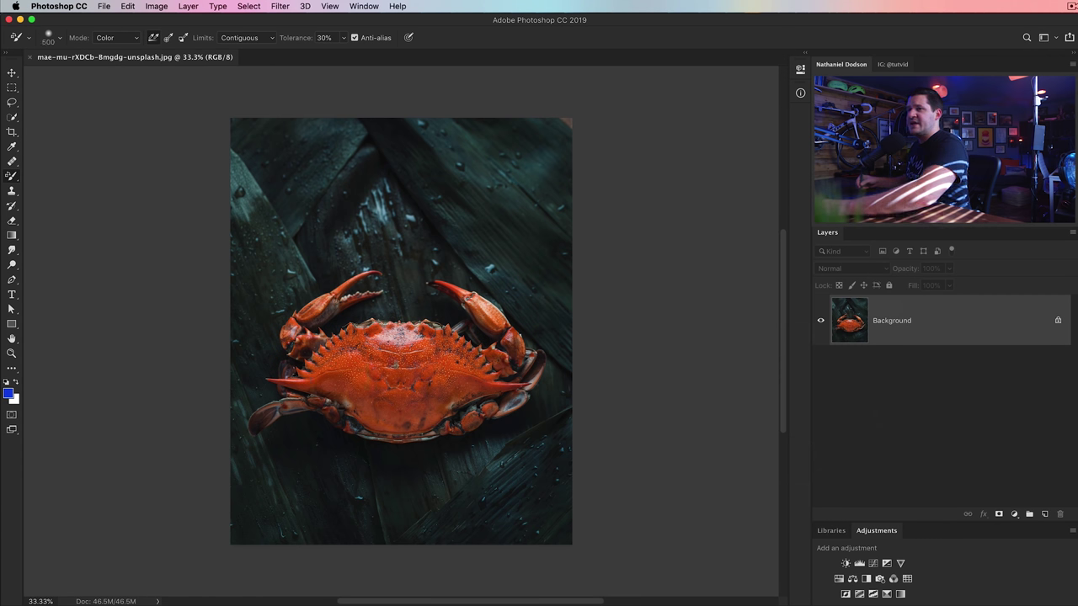
mouse_move(341, 375)
mouse_down()
mouse_move(441, 350)
mouse_move(500, 397)
mouse_move(453, 400)
mouse_move(411, 382)
mouse_move(369, 411)
mouse_move(293, 396)
mouse_move(325, 397)
mouse_move(304, 343)
mouse_move(370, 291)
mouse_move(391, 282)
mouse_move(364, 312)
mouse_move(415, 274)
mouse_move(397, 287)
mouse_move(370, 283)
mouse_move(404, 283)
mouse_up()
mouse_move(303, 360)
mouse_down()
mouse_move(299, 336)
mouse_move(305, 358)
mouse_up()
mouse_move(434, 379)
mouse_down()
mouse_move(401, 439)
mouse_move(380, 445)
mouse_move(474, 438)
mouse_move(523, 420)
mouse_move(541, 393)
mouse_move(542, 377)
mouse_move(479, 317)
mouse_move(496, 315)
mouse_move(452, 299)
mouse_move(487, 310)
mouse_move(527, 351)
mouse_move(512, 365)
mouse_move(418, 337)
mouse_up()
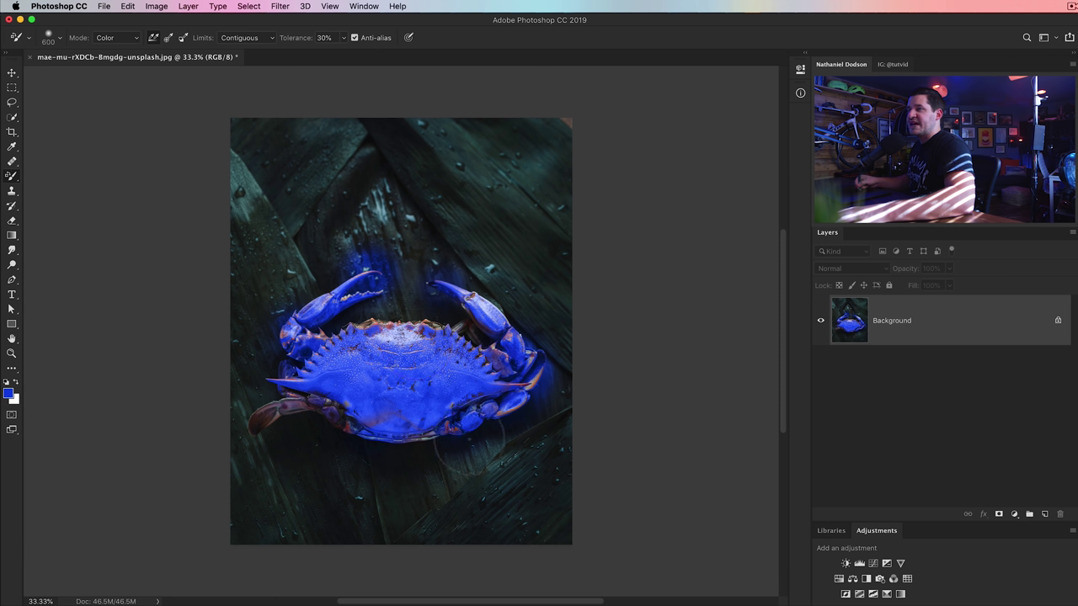
mouse_move(467, 434)
mouse_down()
mouse_move(543, 418)
mouse_move(551, 396)
mouse_move(373, 388)
mouse_move(372, 399)
mouse_up()
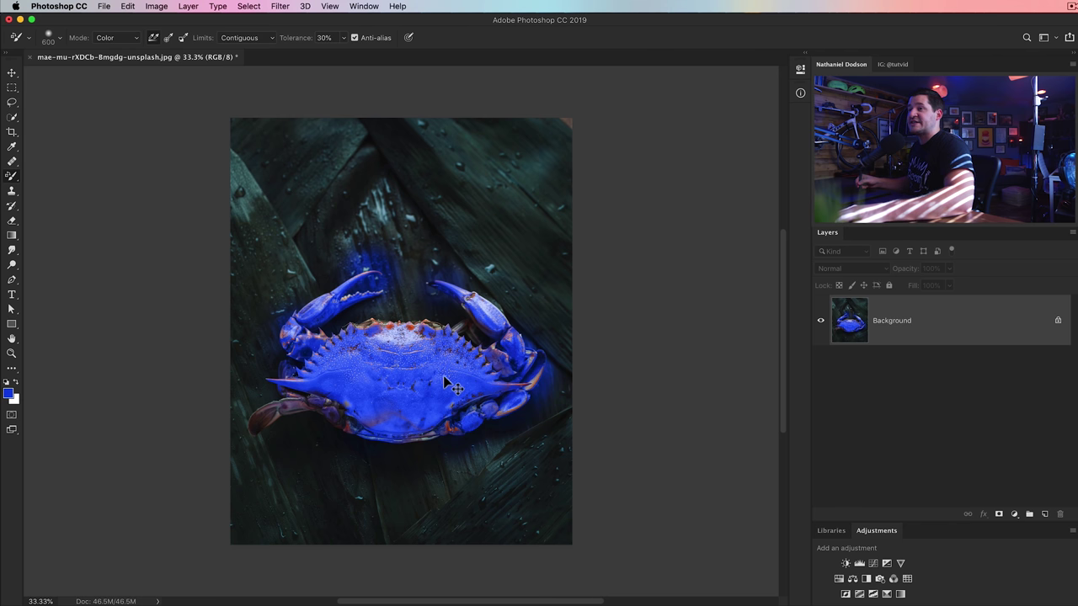
Undo the blue recolouring, shrink the brush, and dab a little blue on the shell
key(super+z)
key(super+z)
key(super+z)
key(bracketleft)
key(bracketleft)
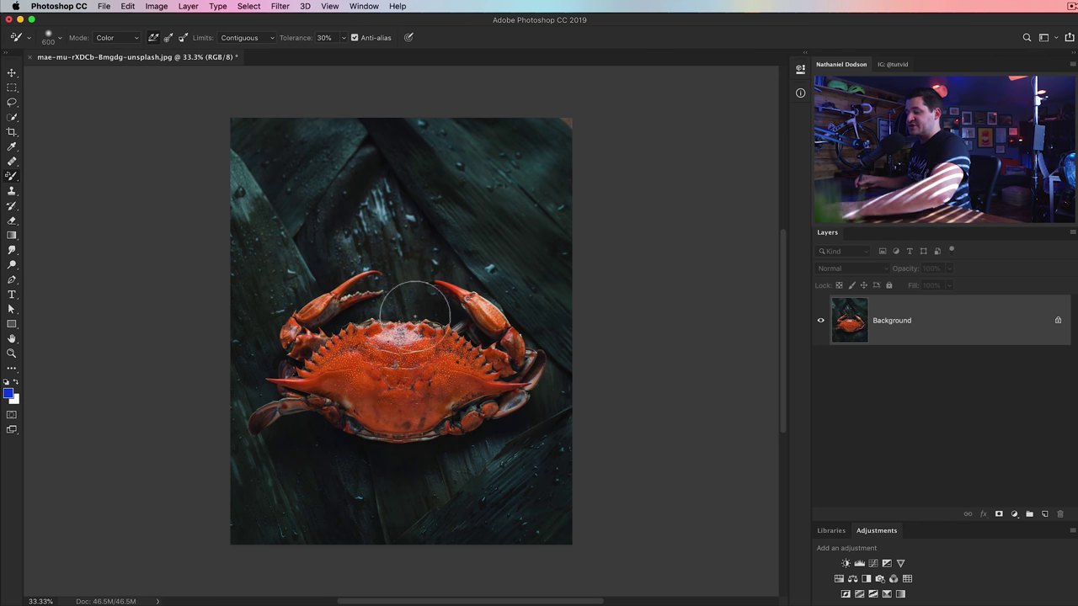
key(bracketleft)
key(bracketleft)
key(bracketleft)
key(bracketleft)
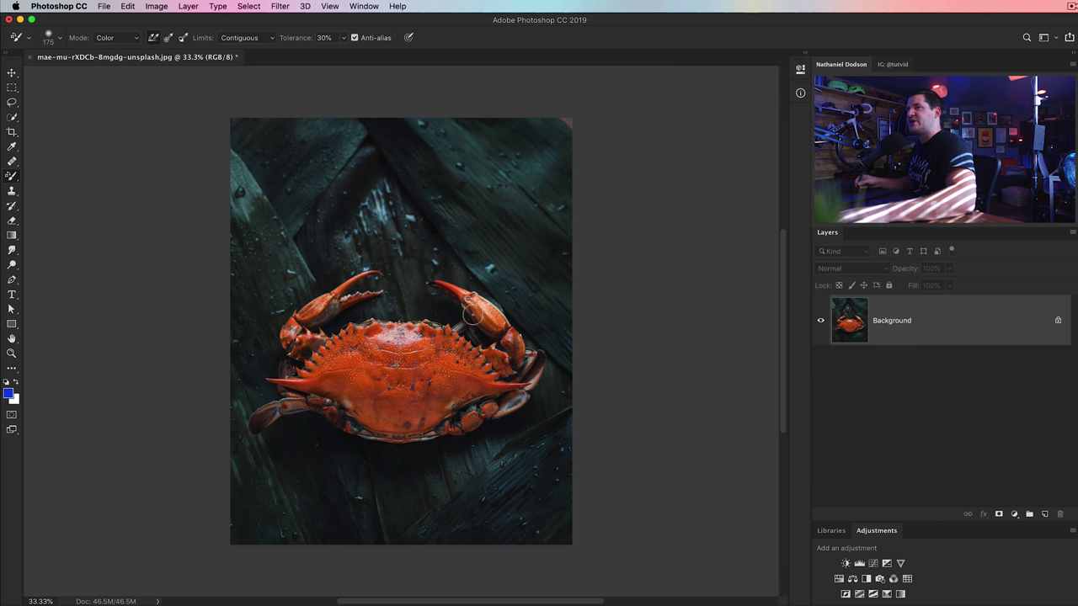
click(379, 377)
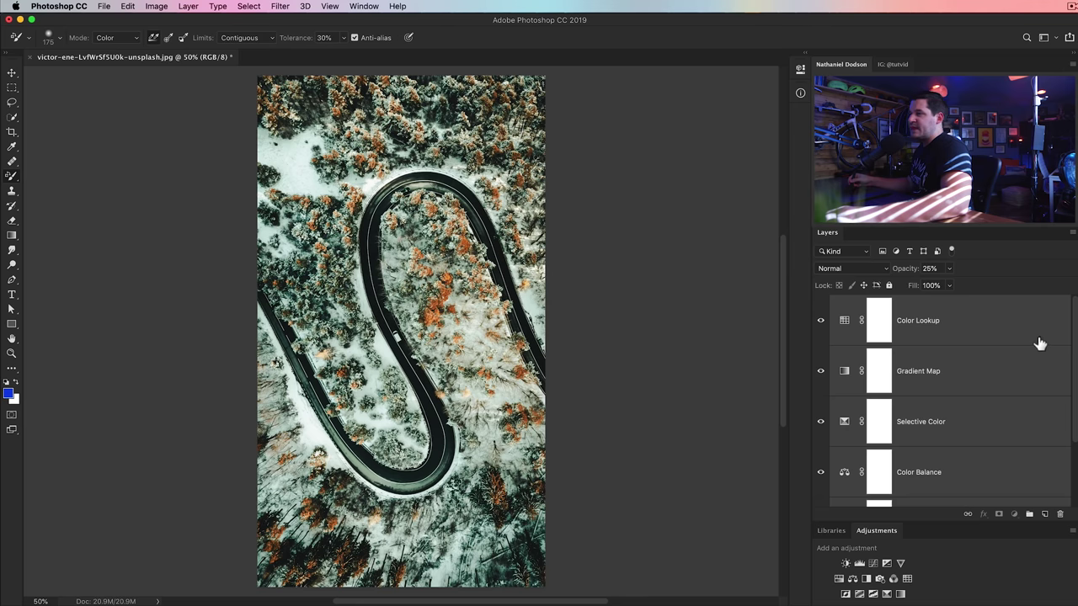
mouse_move(1070, 345)
mouse_down()
mouse_move(1071, 379)
mouse_move(1070, 360)
mouse_up()
scroll(1058, 455, down, 2)
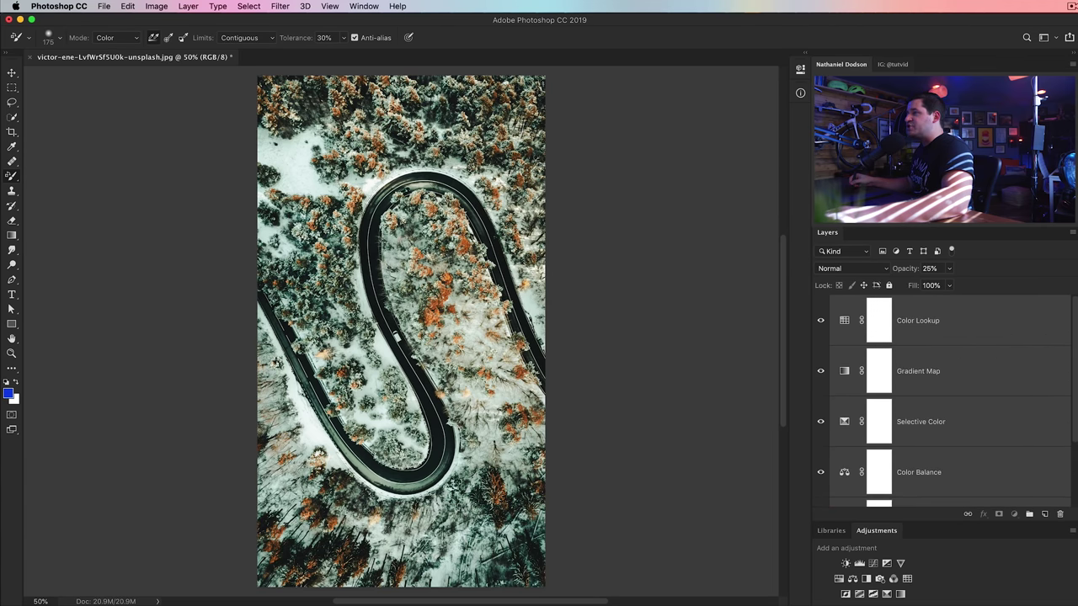
click(902, 482)
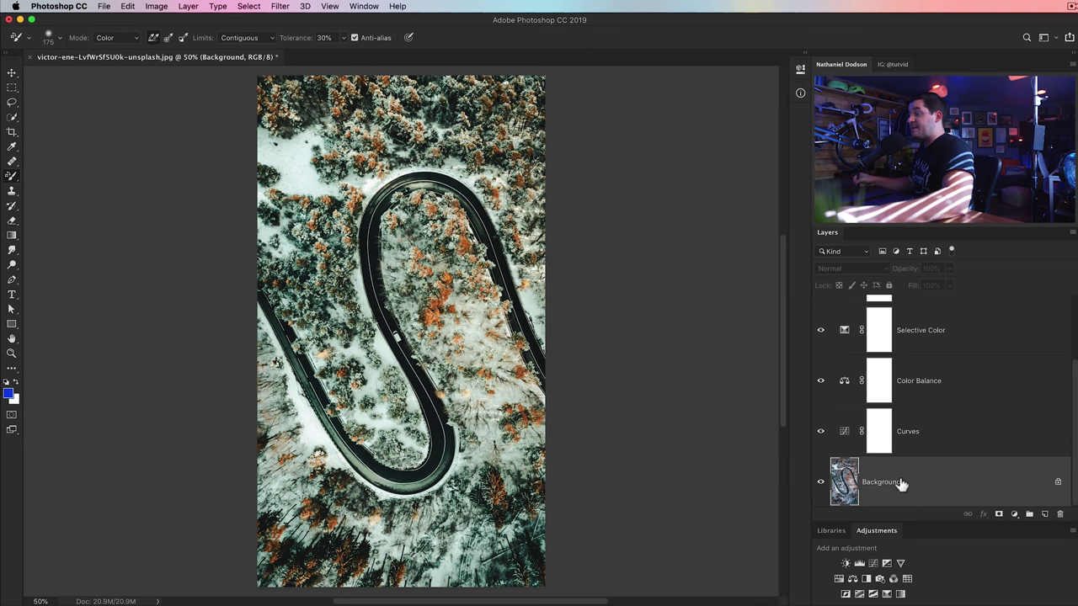
alt+click(822, 484)
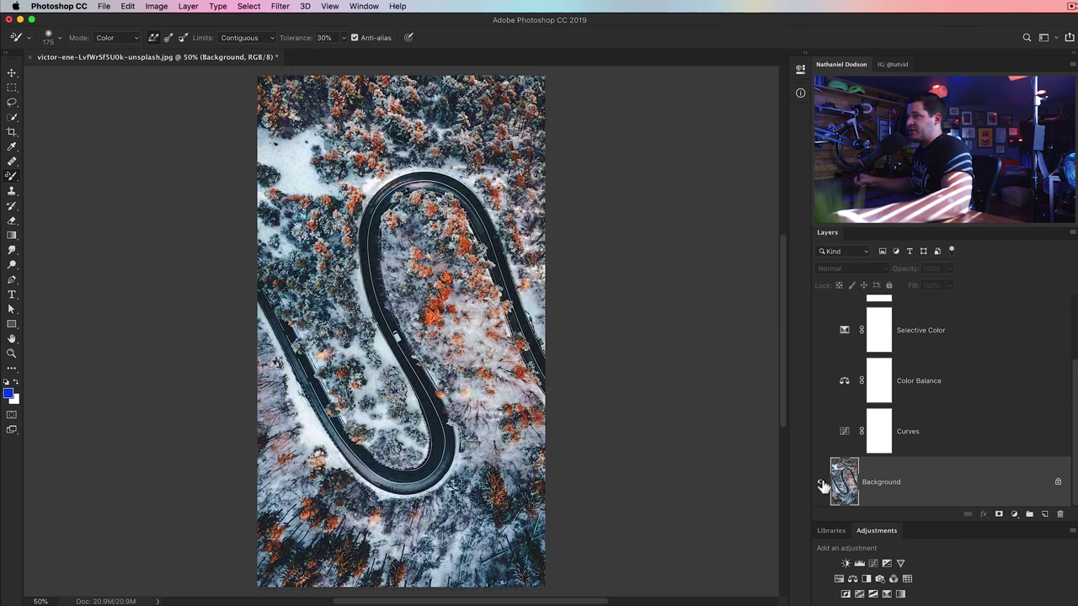
alt+click(821, 483)
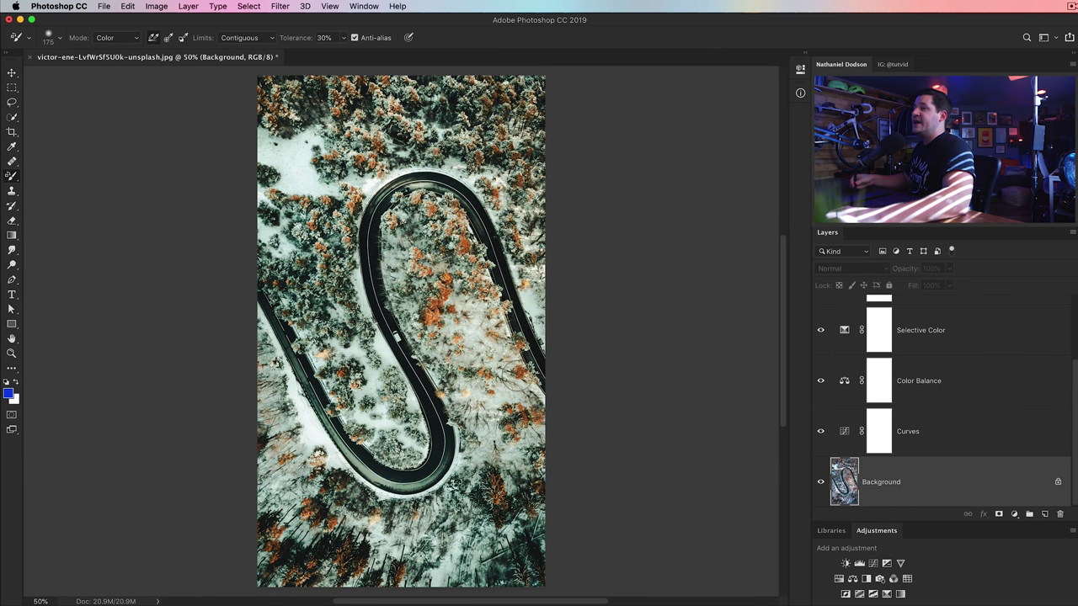
key(v)
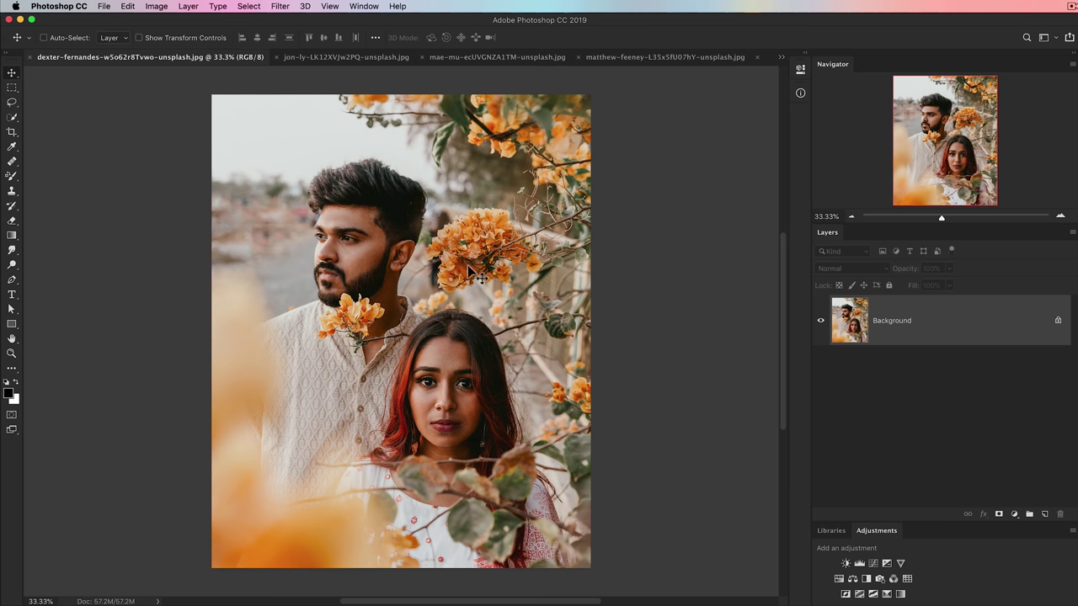
Cycle forward through the open photos to the cathedral, then back to the couple portrait
key(ctrl+Tab)
key(ctrl+Tab)
key(ctrl+Tab)
key(ctrl+Tab)
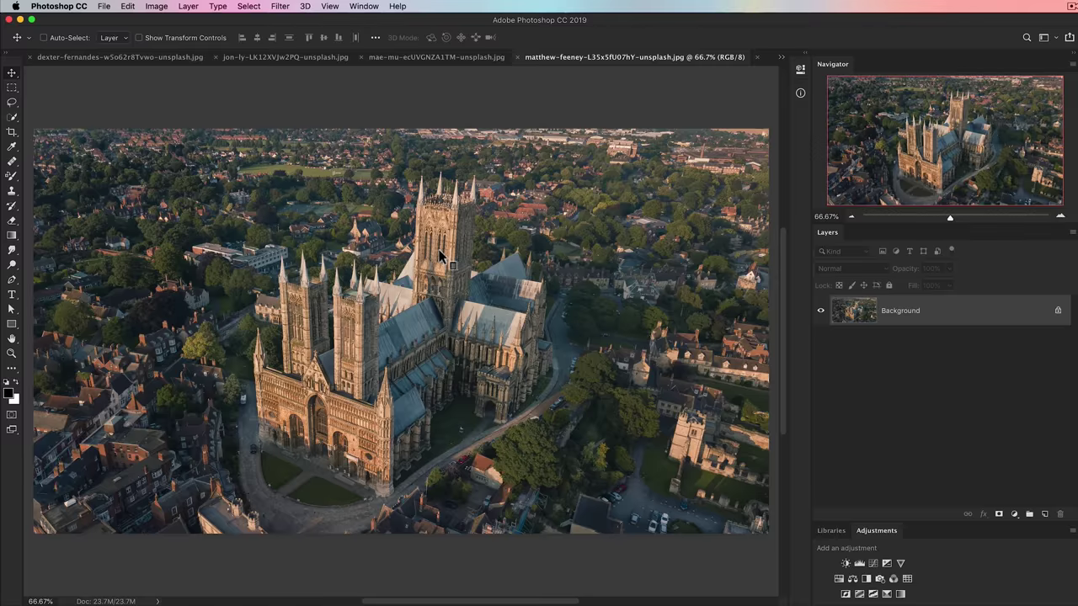
key(ctrl+Tab)
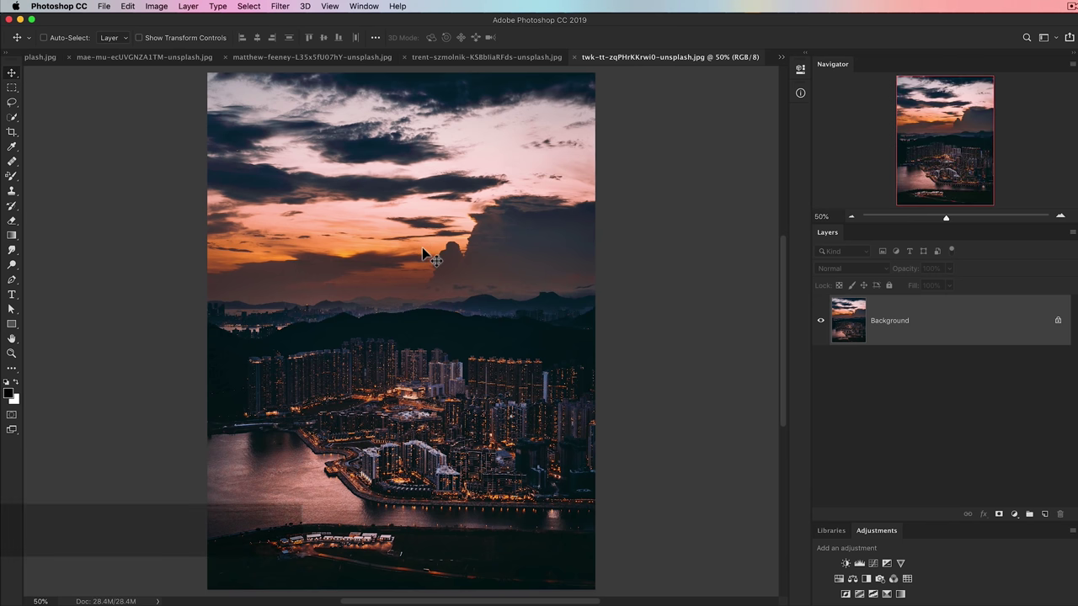
key(ctrl+Tab)
key(ctrl+Tab)
key(ctrl+Tab)
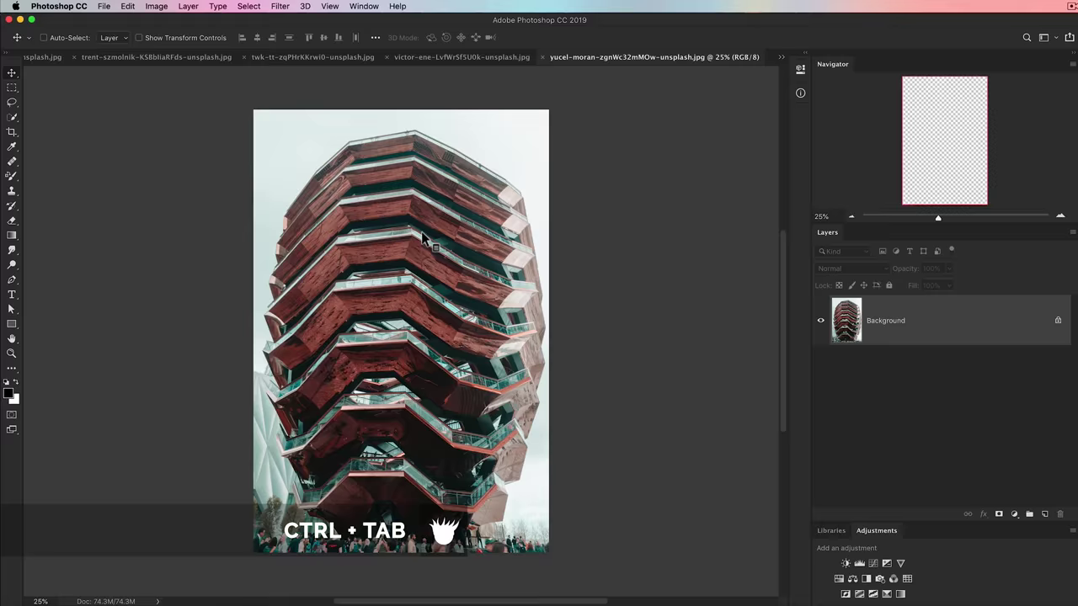
key(ctrl+Tab)
key(ctrl+Tab)
key(ctrl+Tab)
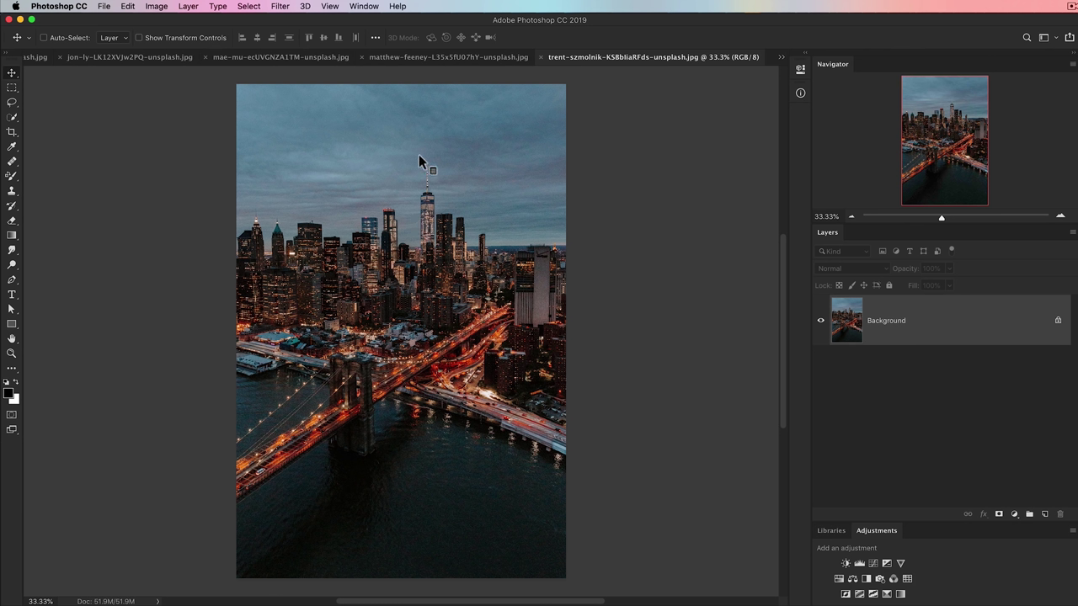
key(ctrl+shift+Tab)
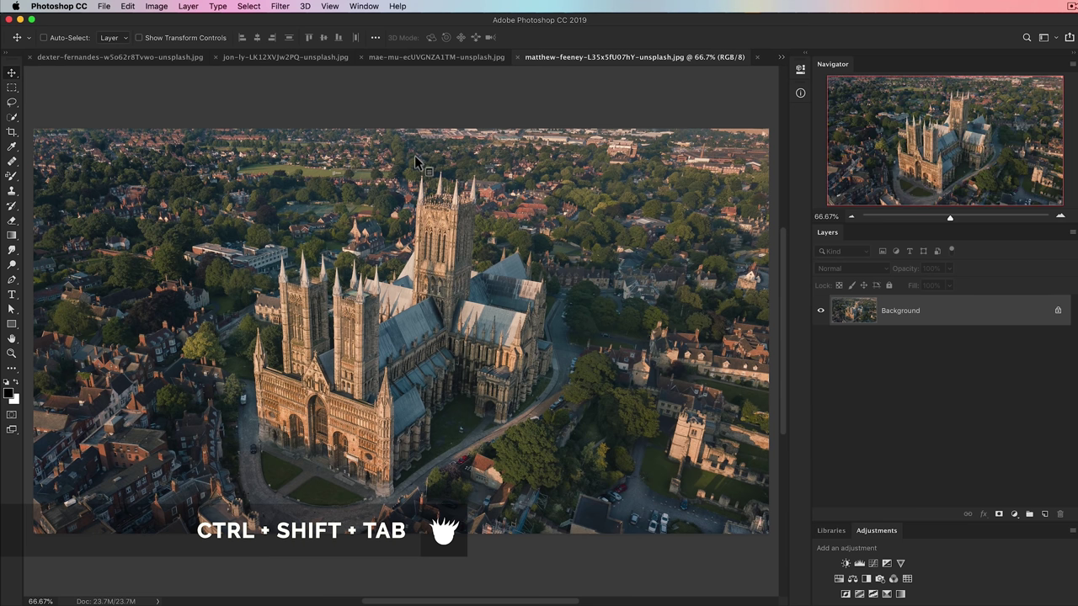
key(ctrl+shift+Tab)
key(ctrl+shift+Tab)
key(ctrl+shift+Tab)
key(ctrl+Tab)
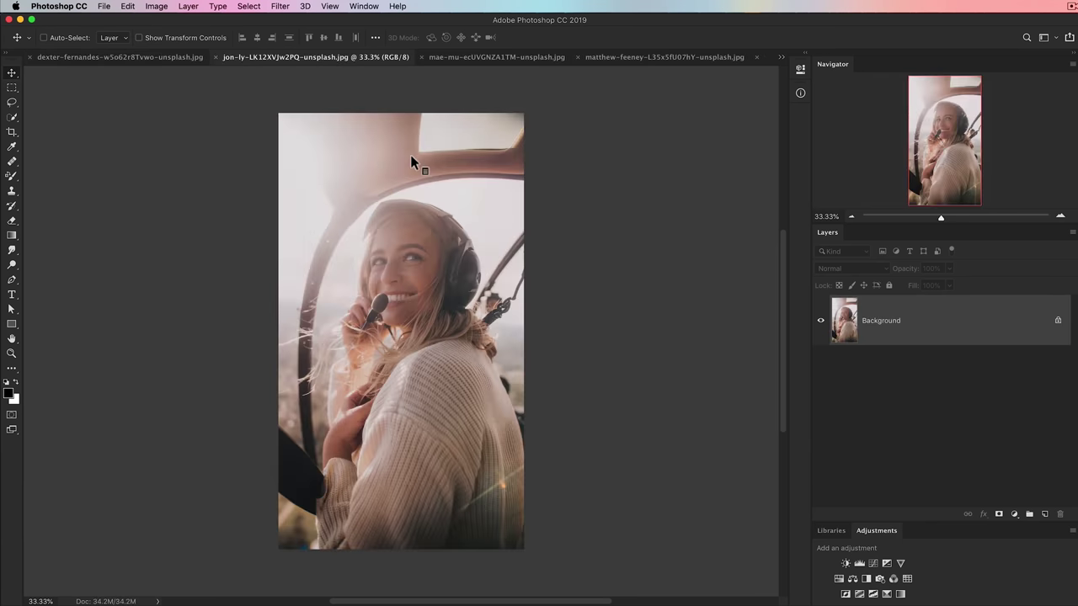
key(ctrl+Tab)
key(ctrl+Tab)
key(ctrl+shift+Tab)
key(ctrl+shift+Tab)
key(ctrl+shift+Tab)
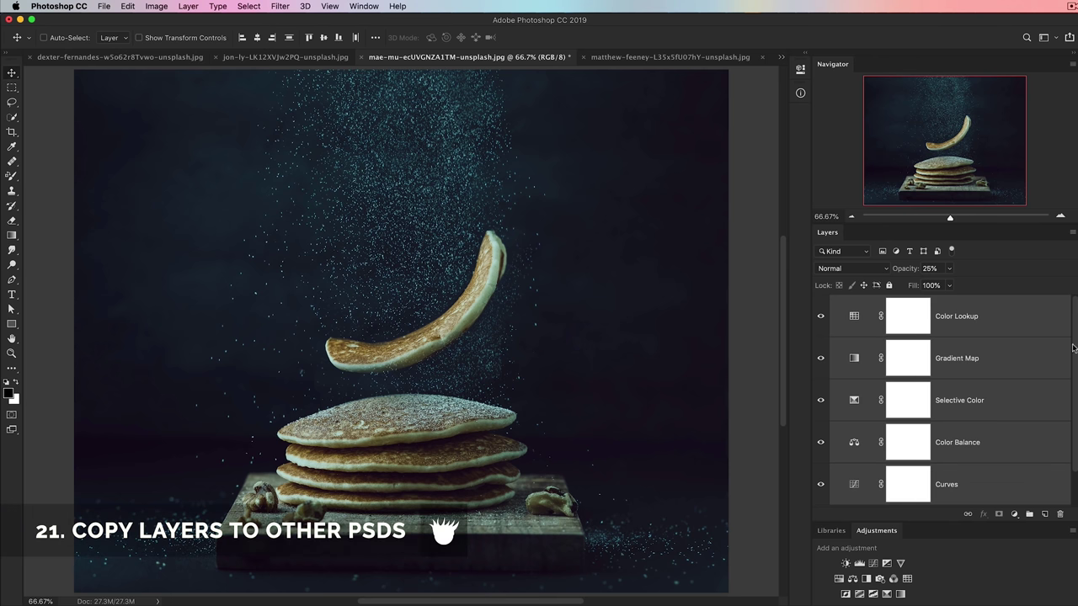
Scroll back and forth in the pancake document
scroll(1074, 351, down, 1)
scroll(1076, 344, up, 1)
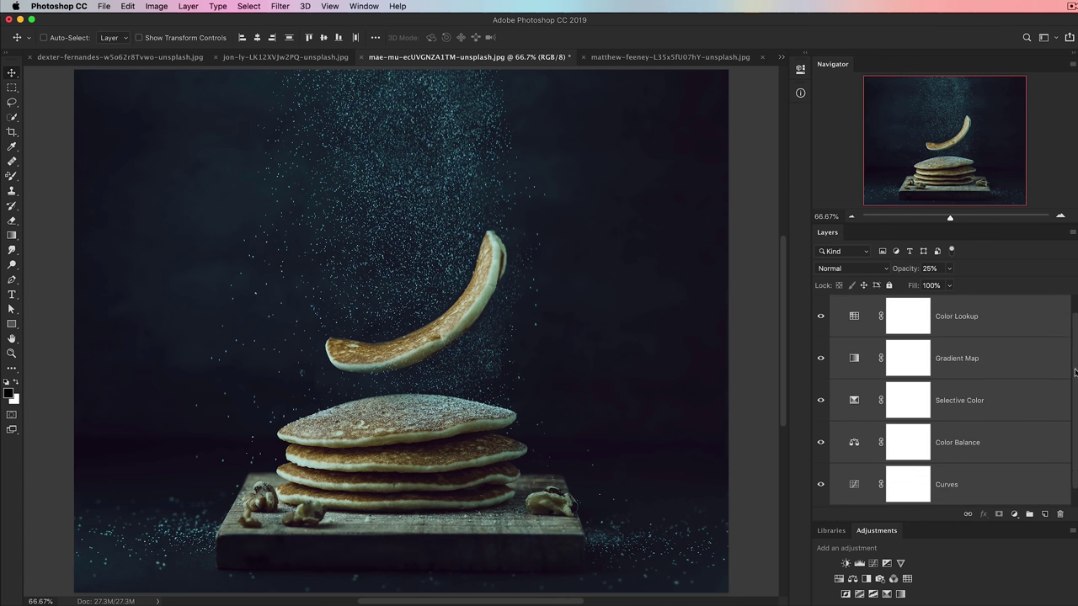
scroll(1075, 371, down, 1)
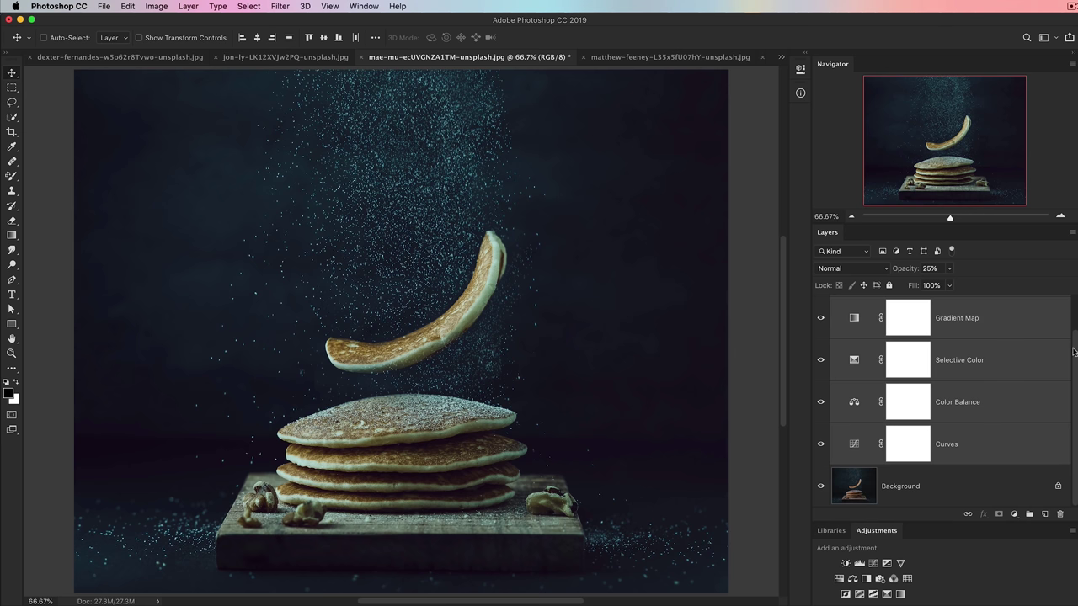
scroll(1073, 358, up, 1)
scroll(1074, 358, down, 1)
scroll(1069, 375, up, 1)
scroll(1071, 371, down, 1)
scroll(1072, 370, up, 1)
scroll(1075, 358, down, 1)
scroll(1071, 336, up, 1)
scroll(1071, 337, down, 1)
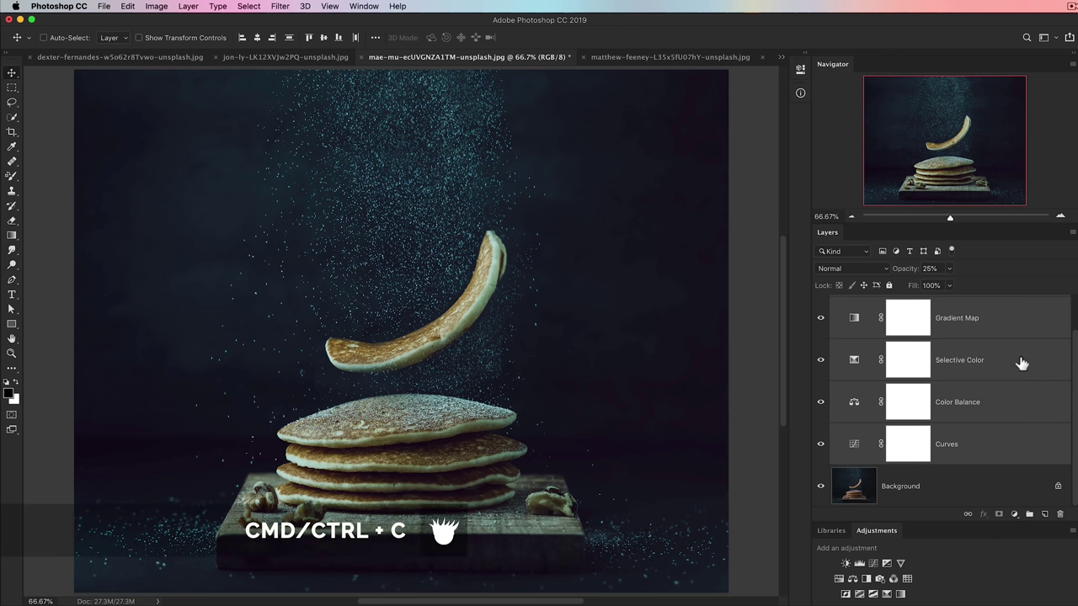
Paste the copied adjustment layers into the cathedral and city skyline photos
click(671, 56)
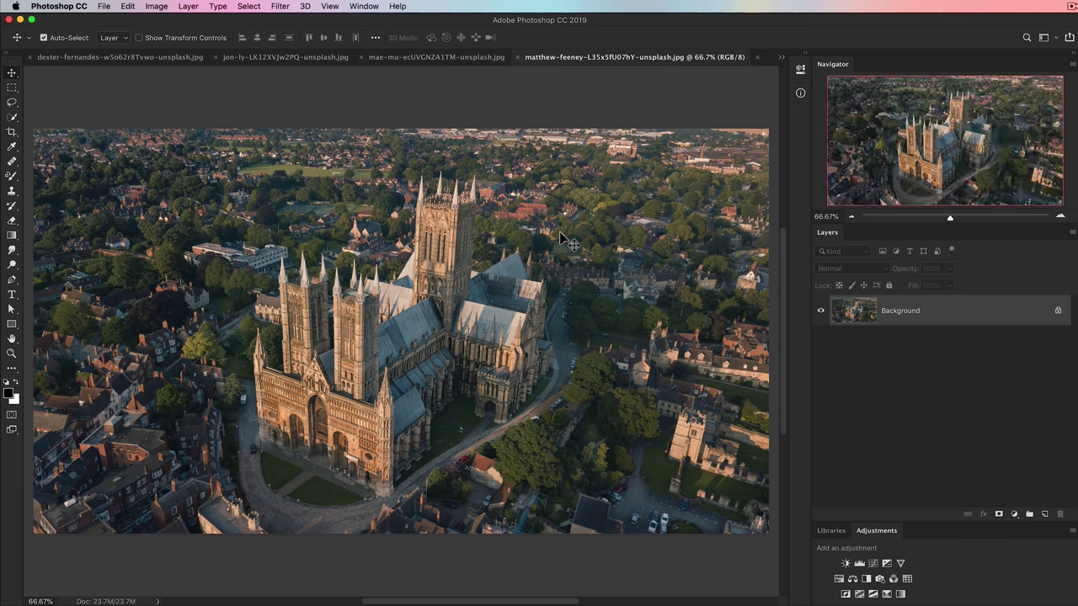
key(super+v)
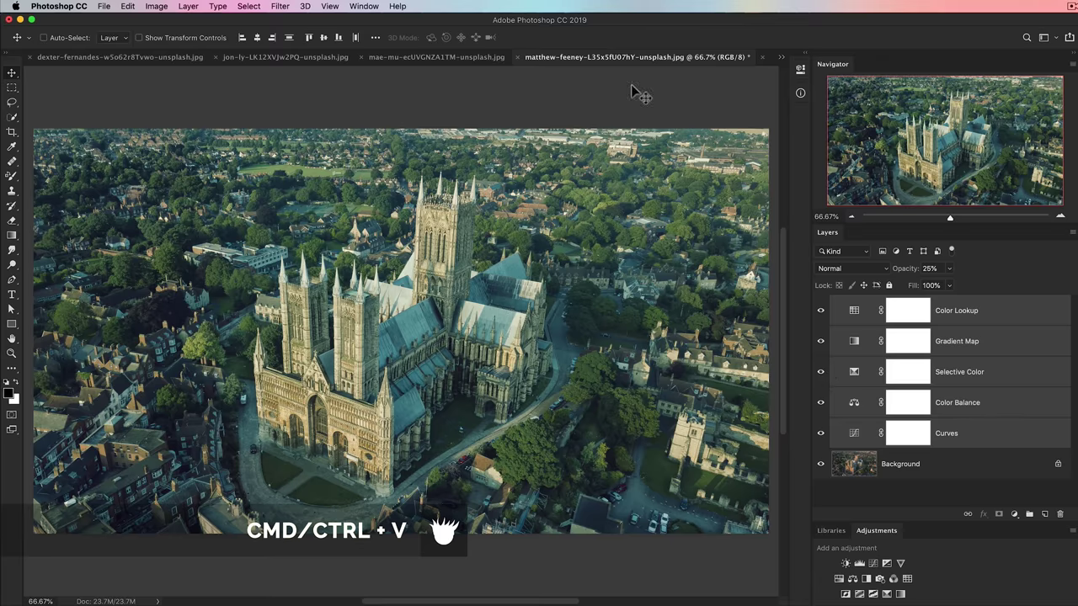
key(ctrl+Tab)
key(super+v)
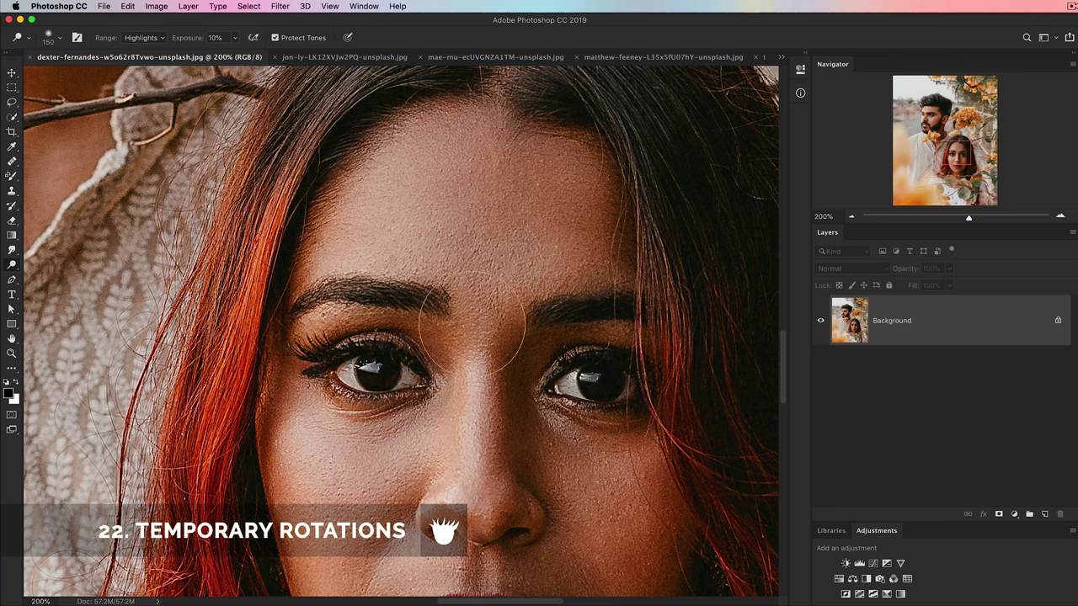
Brighten the skin under the woman's eye and cheek, undoing the forehead attempts
mouse_move(485, 373)
mouse_down()
mouse_move(578, 277)
mouse_move(576, 253)
mouse_up()
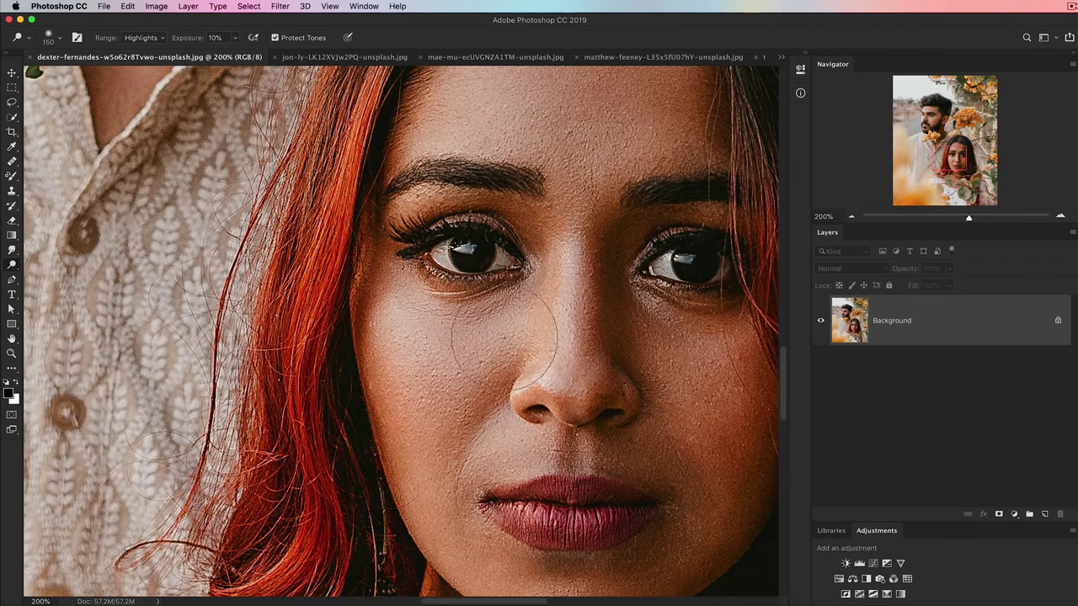
mouse_move(404, 388)
mouse_down()
mouse_move(421, 354)
mouse_move(457, 336)
mouse_move(466, 421)
mouse_up()
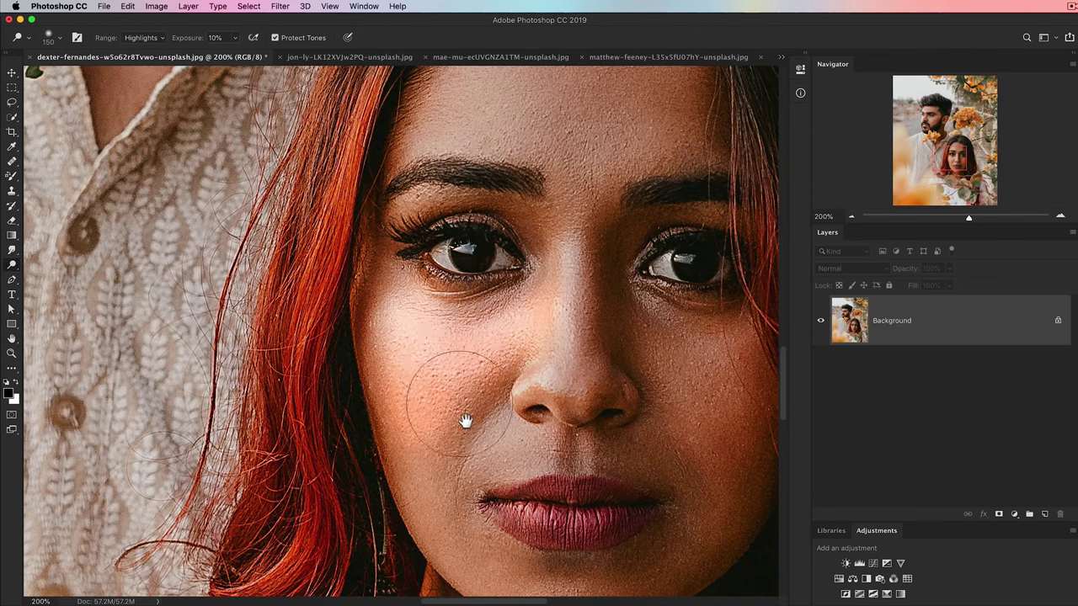
drag(502, 301, 439, 491)
mouse_move(427, 289)
mouse_down()
mouse_move(469, 253)
mouse_move(469, 234)
mouse_move(447, 223)
mouse_move(459, 253)
mouse_move(572, 261)
mouse_move(514, 282)
mouse_move(422, 238)
mouse_up()
key(super+z)
key(super+z)
mouse_move(475, 437)
mouse_down()
mouse_move(505, 198)
mouse_move(534, 145)
mouse_up()
key(super+z)
key(super+z)
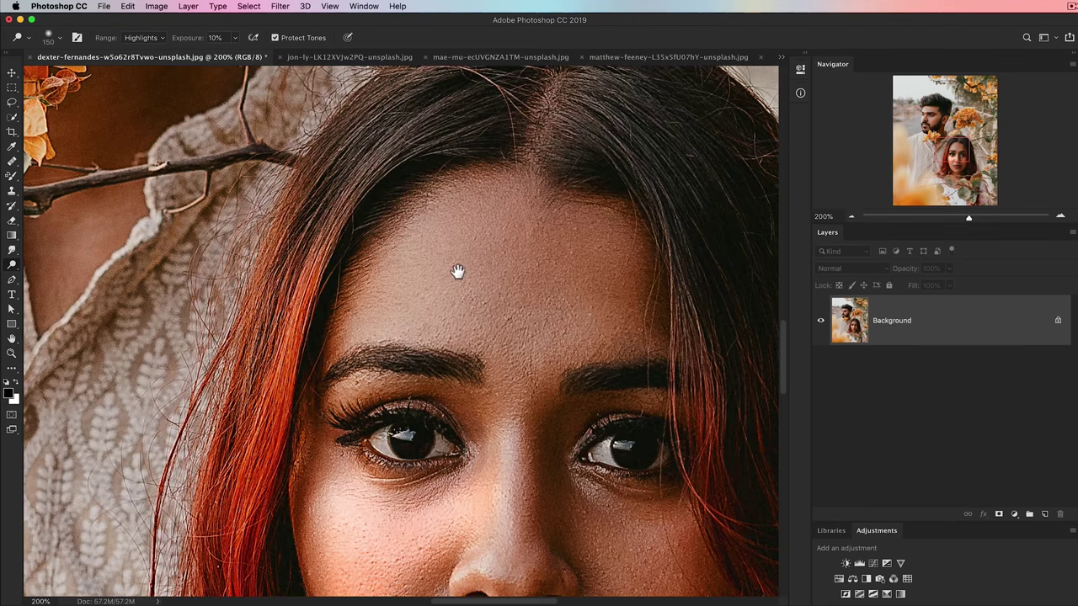
mouse_move(459, 266)
mouse_down()
mouse_move(430, 325)
mouse_move(340, 298)
mouse_up()
drag(402, 331, 439, 348)
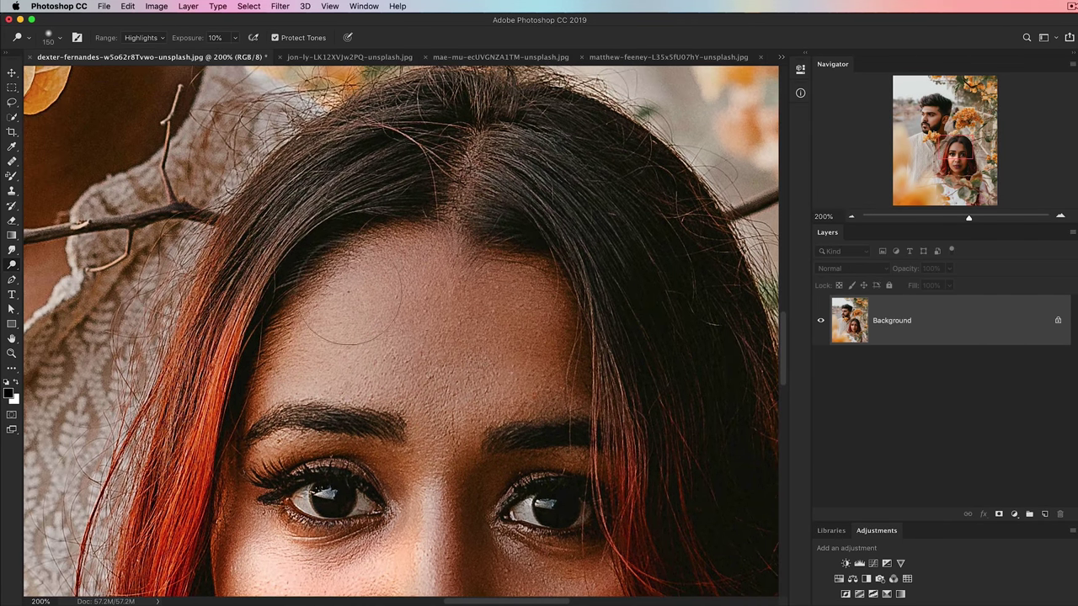
Rotate the canvas view to about -51° while brightening the forehead skin
key(r)
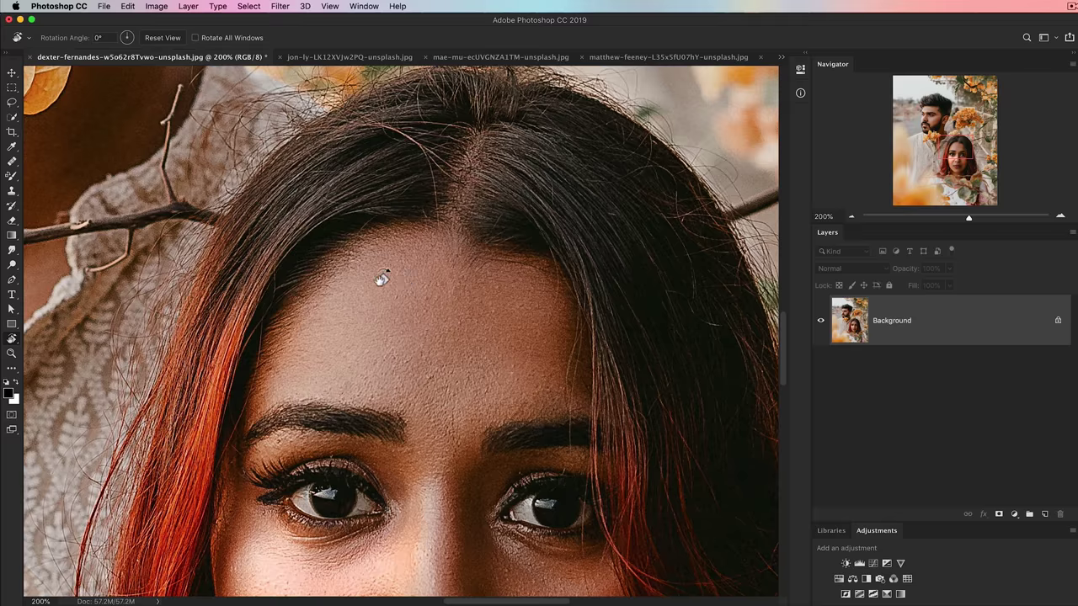
mouse_move(382, 279)
mouse_down()
mouse_move(459, 295)
mouse_move(421, 276)
mouse_move(447, 281)
mouse_move(376, 279)
mouse_move(332, 294)
mouse_move(351, 337)
mouse_move(443, 320)
mouse_move(424, 313)
mouse_move(429, 358)
mouse_move(388, 413)
mouse_move(454, 235)
mouse_move(496, 227)
mouse_up()
key(r)
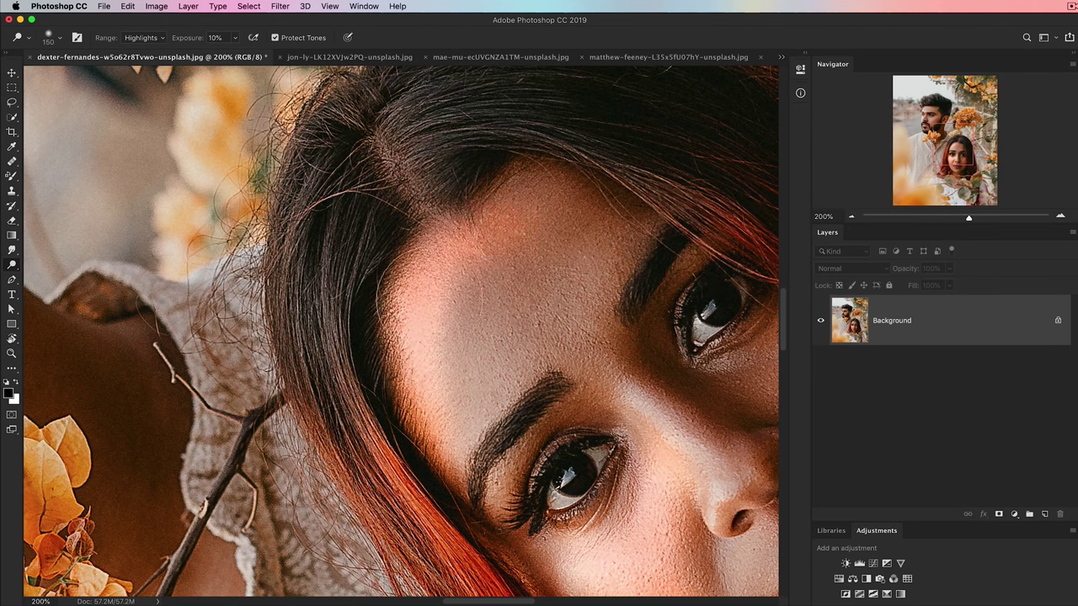
mouse_move(463, 319)
mouse_down()
mouse_move(476, 395)
mouse_move(539, 353)
mouse_move(598, 227)
mouse_move(638, 246)
mouse_up()
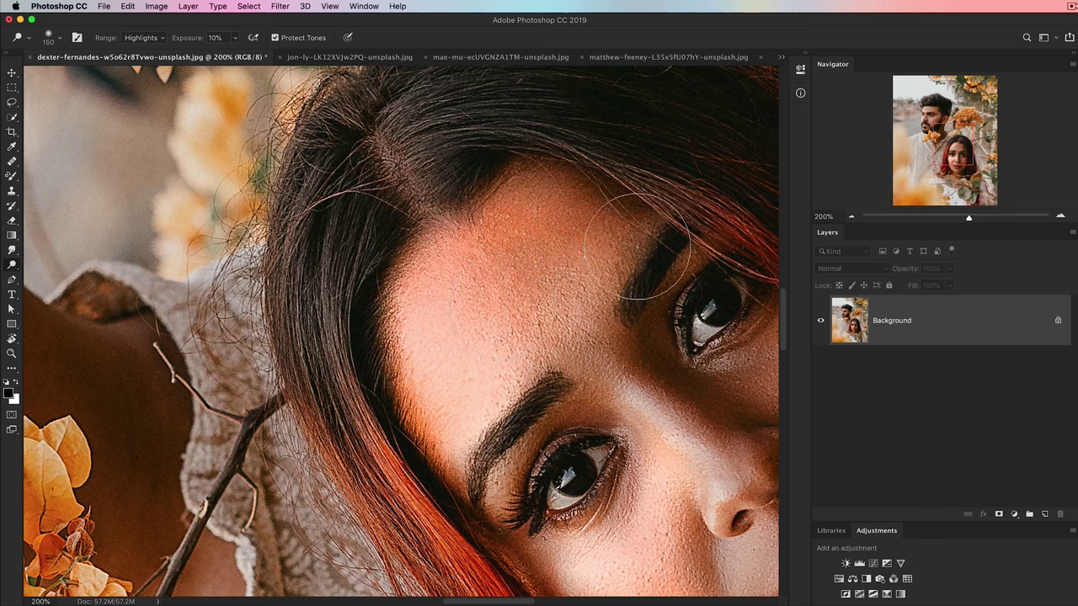
key(r)
mouse_move(582, 281)
mouse_down()
mouse_move(554, 248)
mouse_move(642, 348)
mouse_move(585, 433)
mouse_move(570, 432)
mouse_up()
Reset the view upright, fit the couple photo on screen, and select the Move tool
key(r)
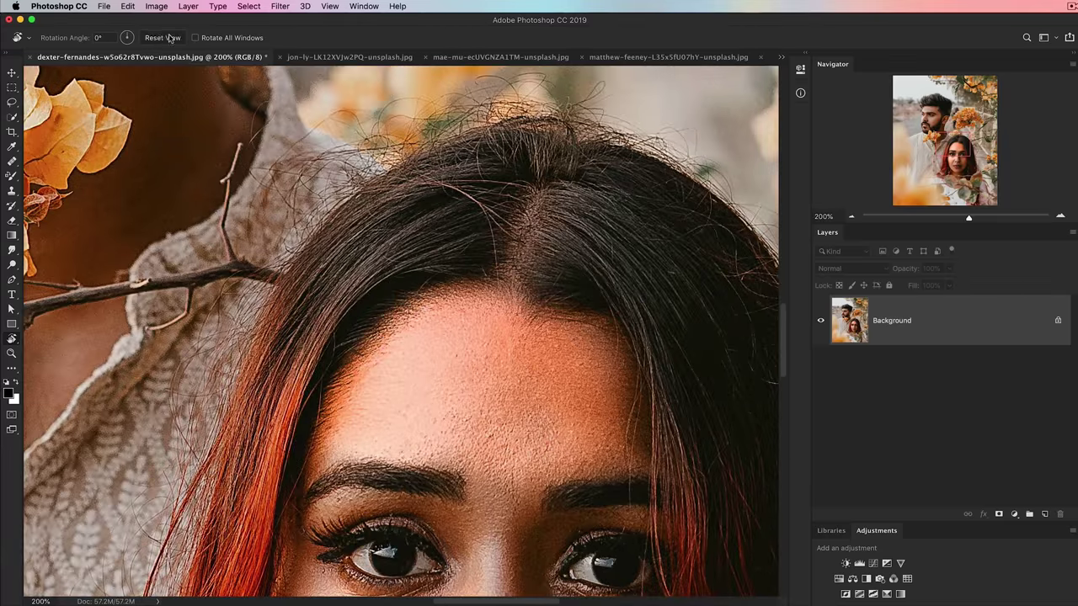
scroll(517, 380, down, 5)
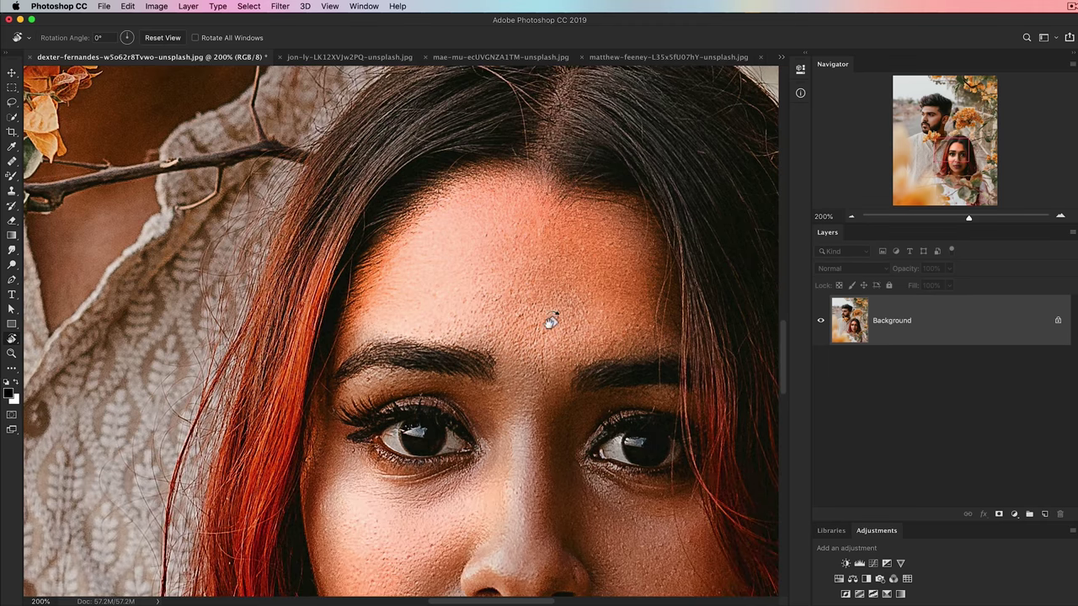
key(super+0)
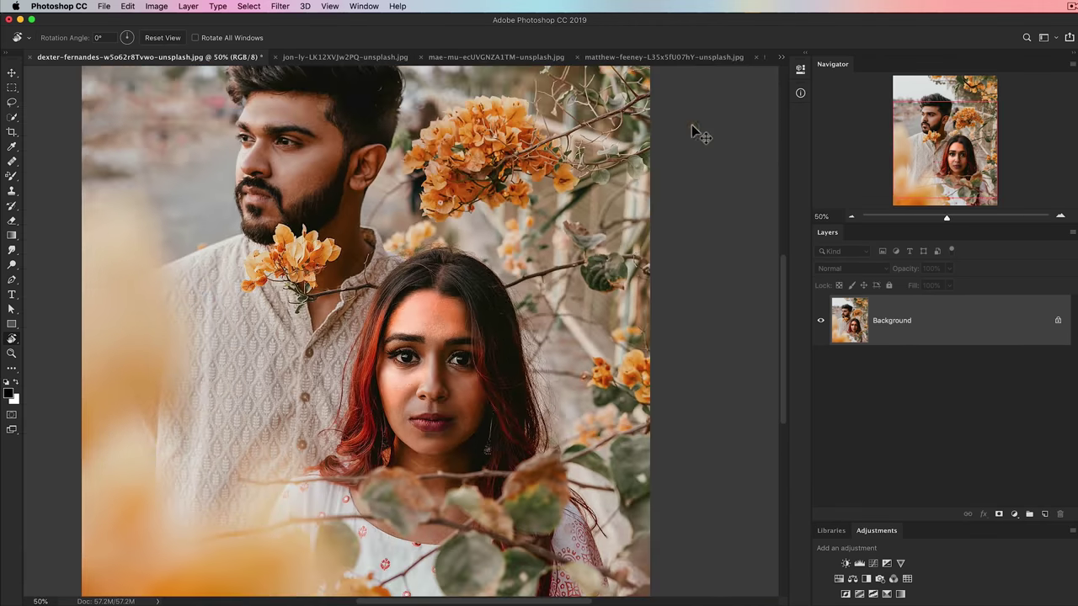
key(v)
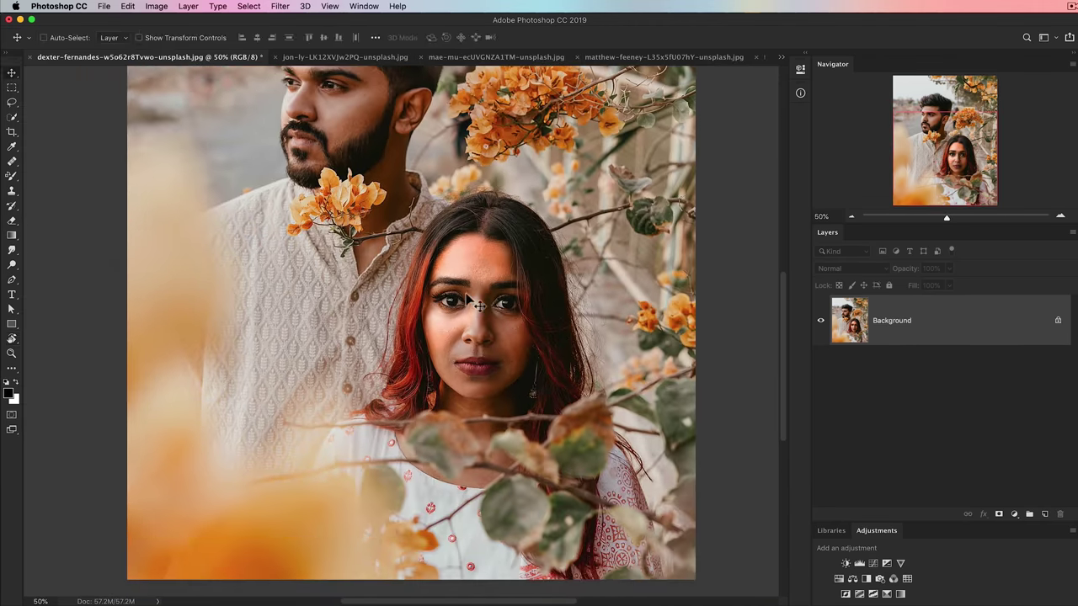
scroll(446, 353, up, 4)
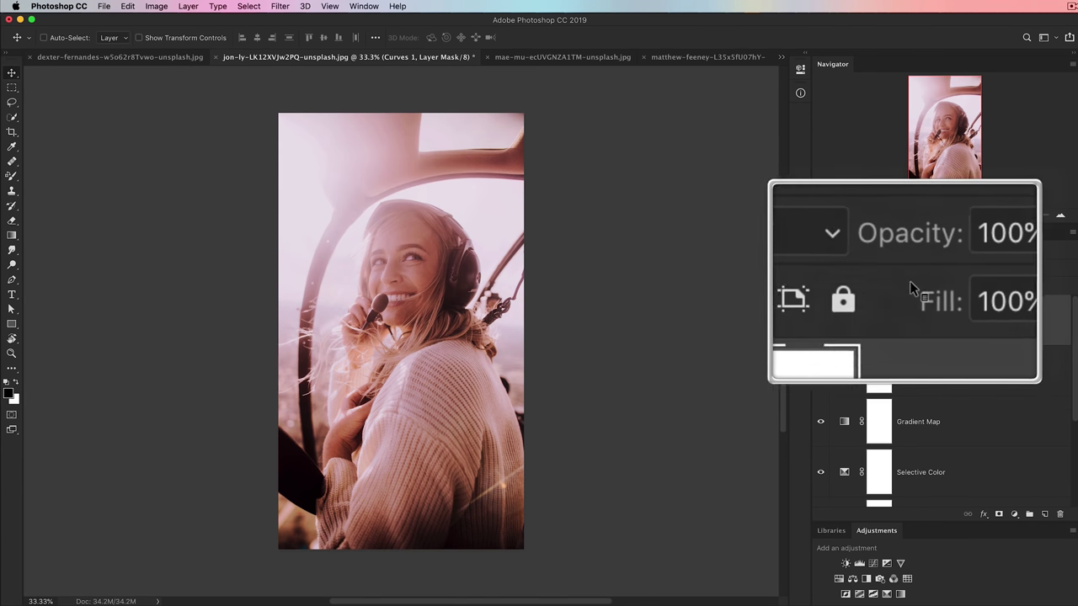
Drop the Curves 1 layer opacity to 47%, then set it back to 100%
click(933, 286)
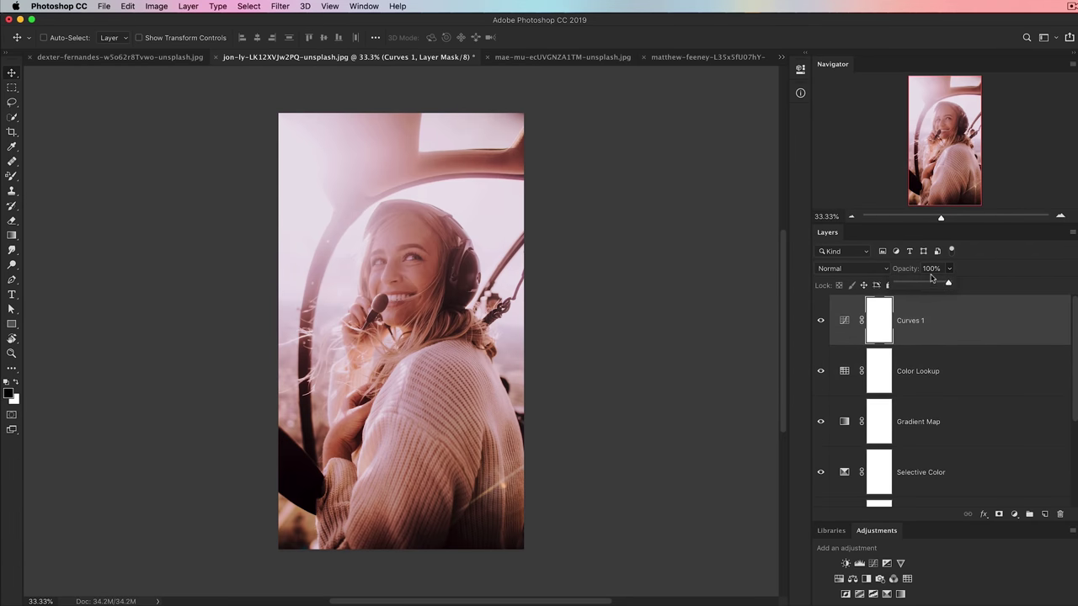
click(966, 274)
drag(913, 274, 884, 274)
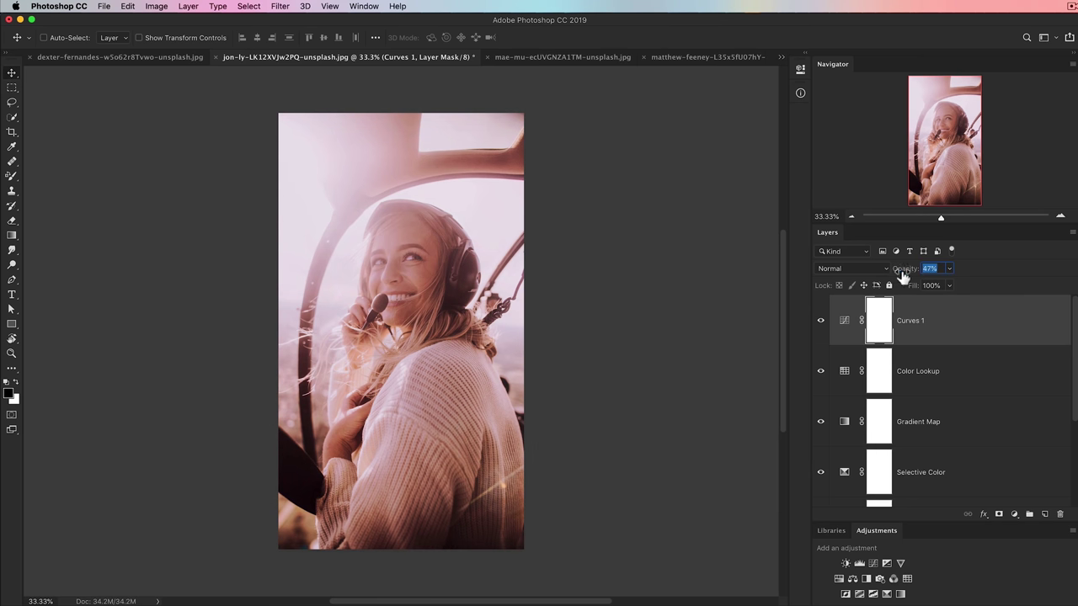
text(100)
key(Return)
In the Clone Source panel, adjust the angle and set the offset to -16 px by 41 px
click(368, 10)
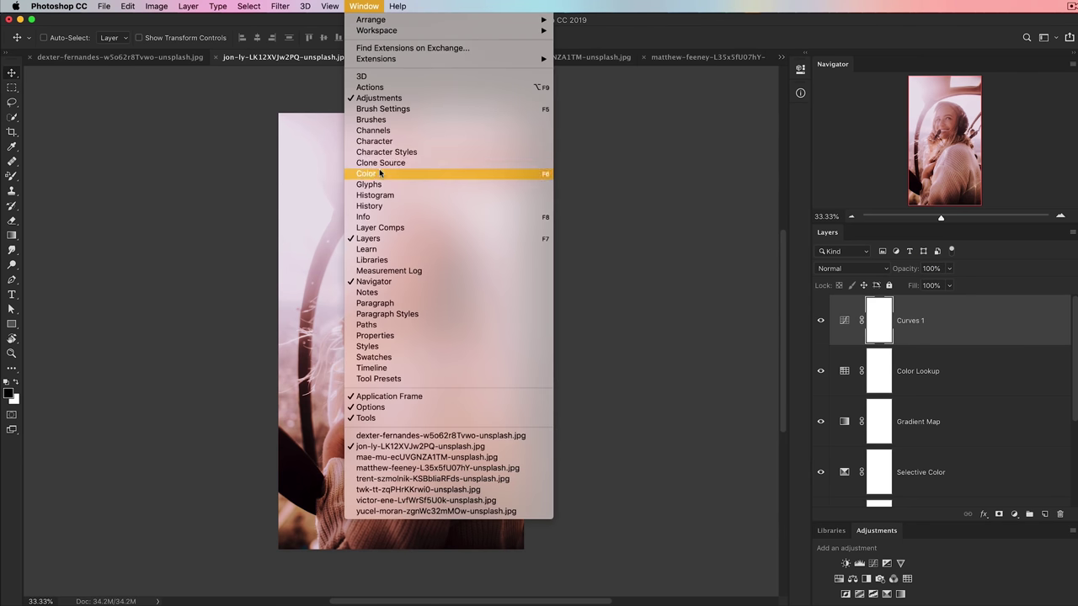
click(396, 161)
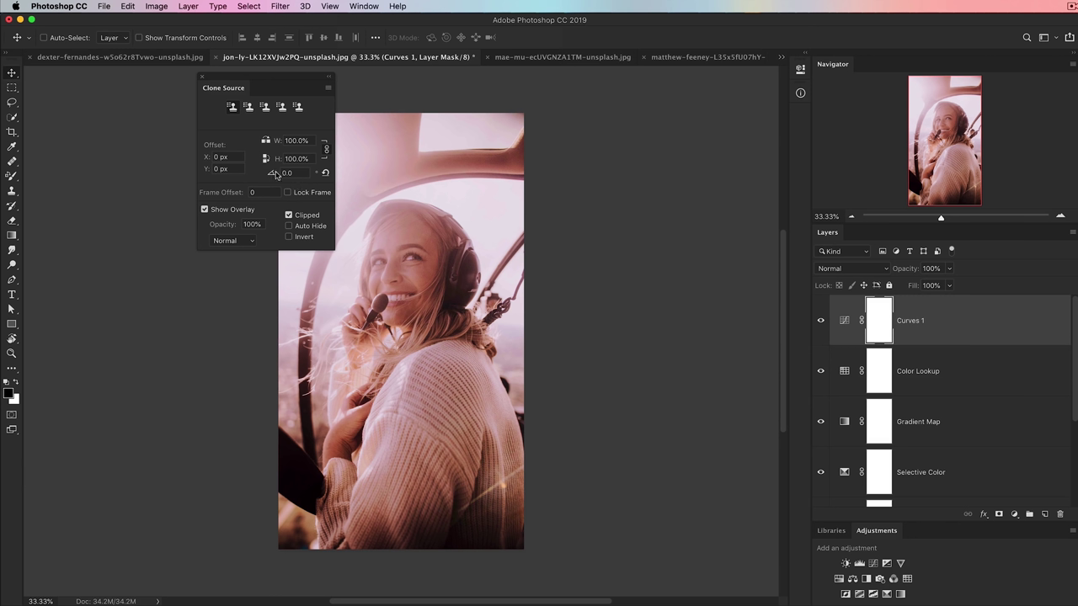
drag(278, 178, 263, 174)
drag(274, 179, 262, 176)
mouse_move(211, 163)
mouse_down()
mouse_move(225, 159)
mouse_move(187, 171)
mouse_up()
click(202, 80)
key(b)
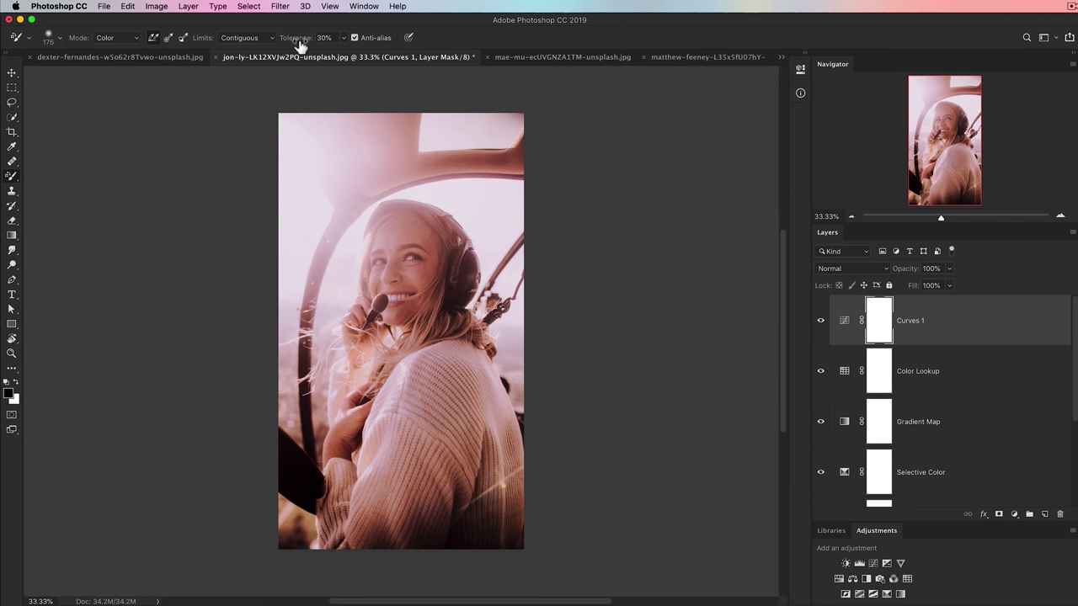
Set replacement tolerance to 61%, then Mixer Brush opacity 66%, flow 75%, smoothing 100%
drag(299, 42, 309, 44)
key(shift+b)
key(shift+b)
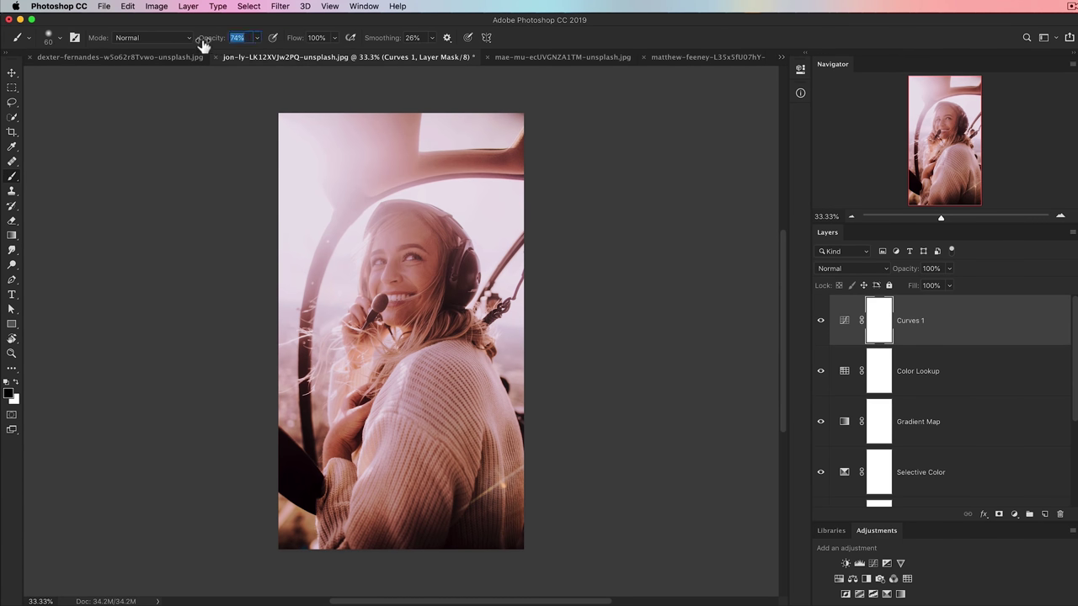
drag(202, 41, 283, 40)
drag(294, 39, 286, 40)
drag(382, 44, 481, 36)
Restore brush flow to 100% and lower the Curves 1 layer opacity to 67%
drag(301, 42, 601, 184)
drag(915, 274, 985, 272)
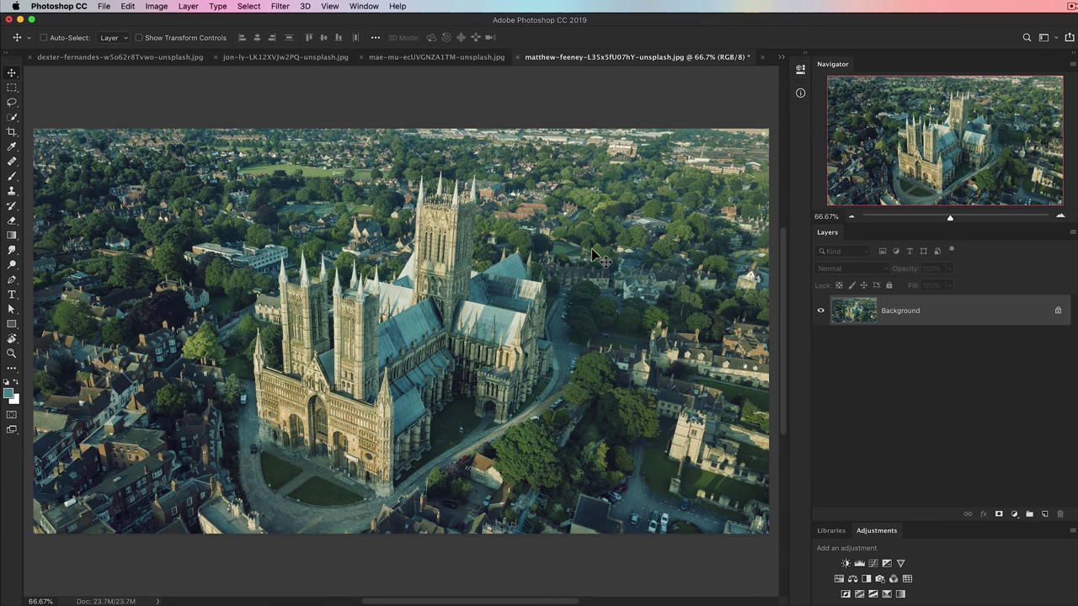
key(super+m)
drag(656, 85, 486, 209)
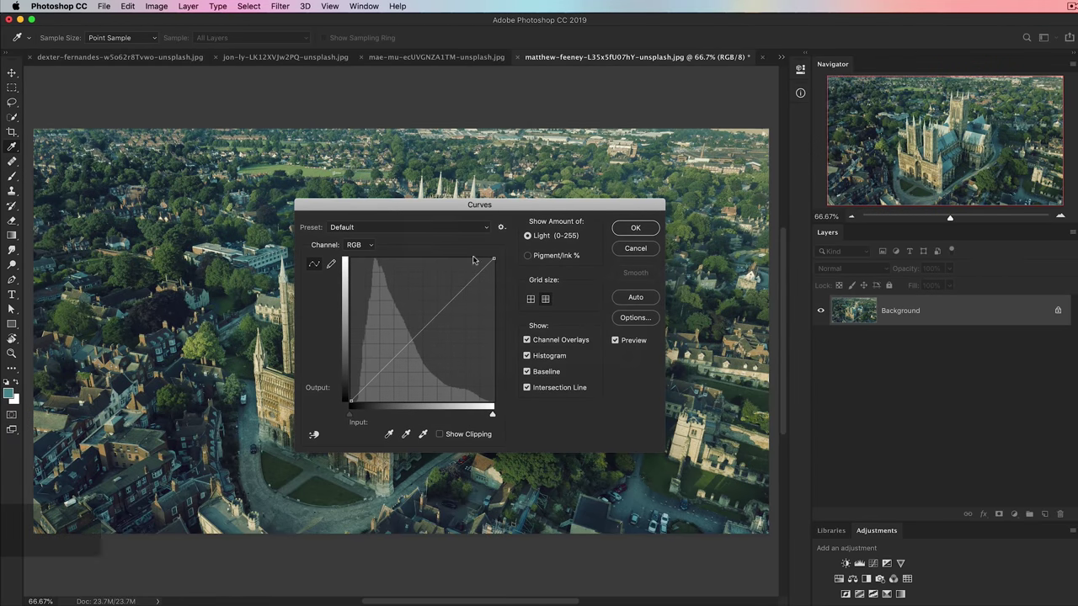
click(405, 435)
click(639, 247)
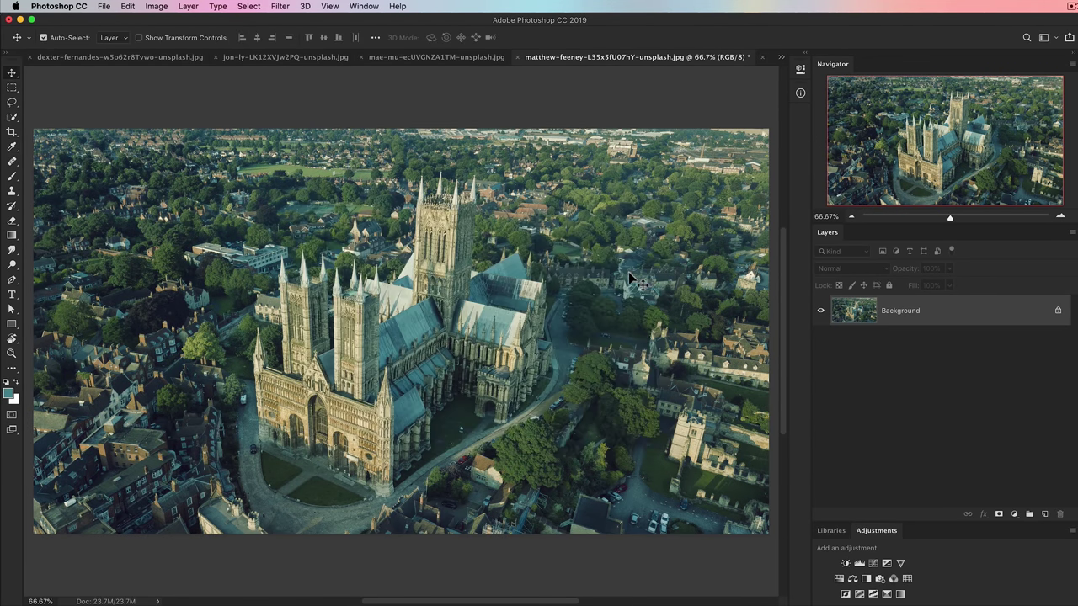
key(super+l)
drag(709, 148, 583, 233)
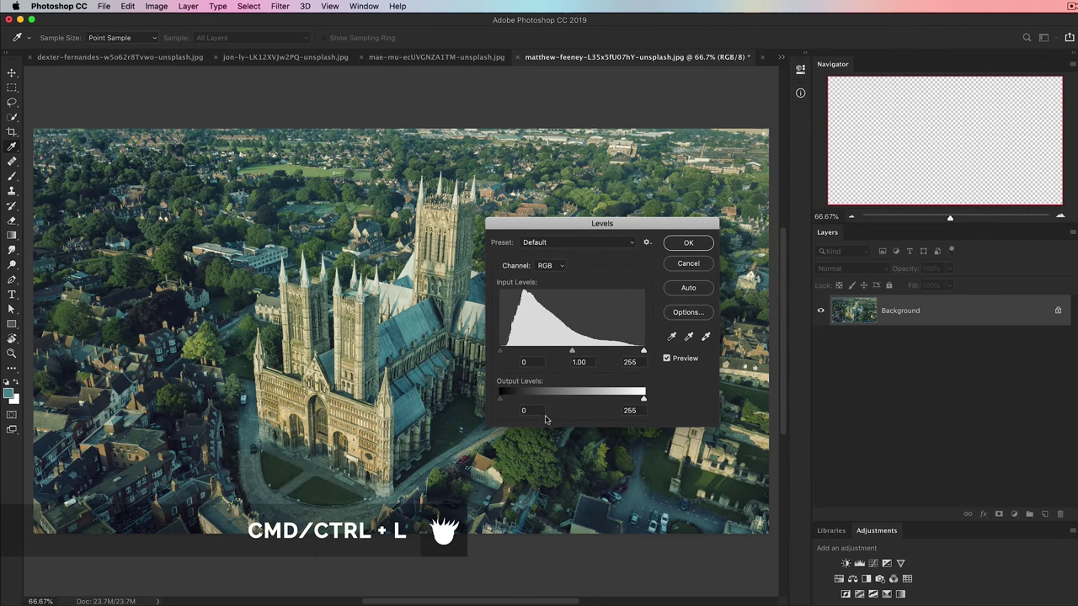
click(688, 337)
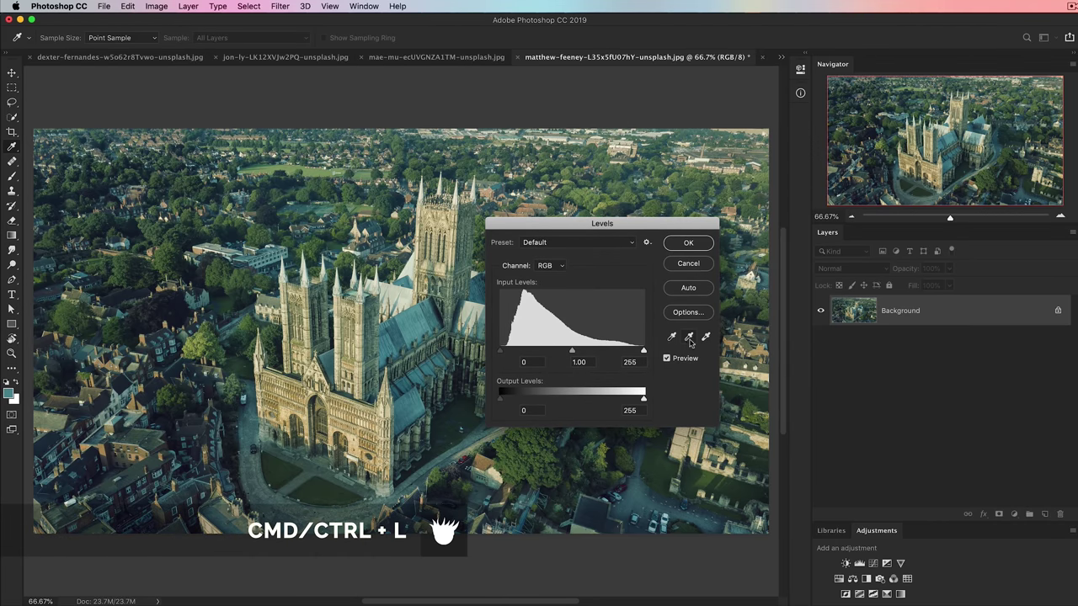
click(688, 263)
key(v)
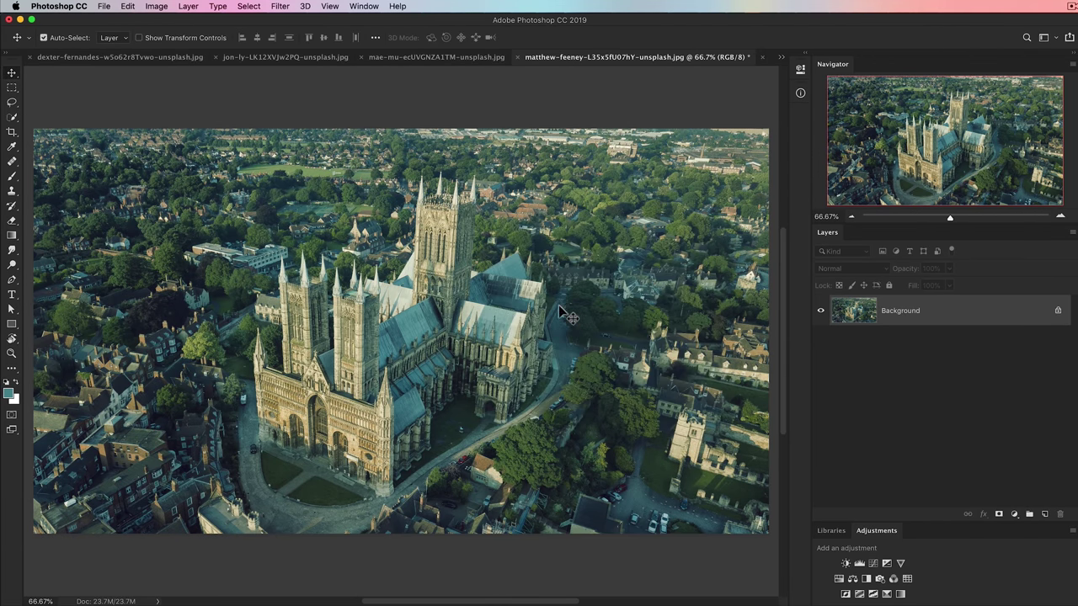
key(super+shift+a)
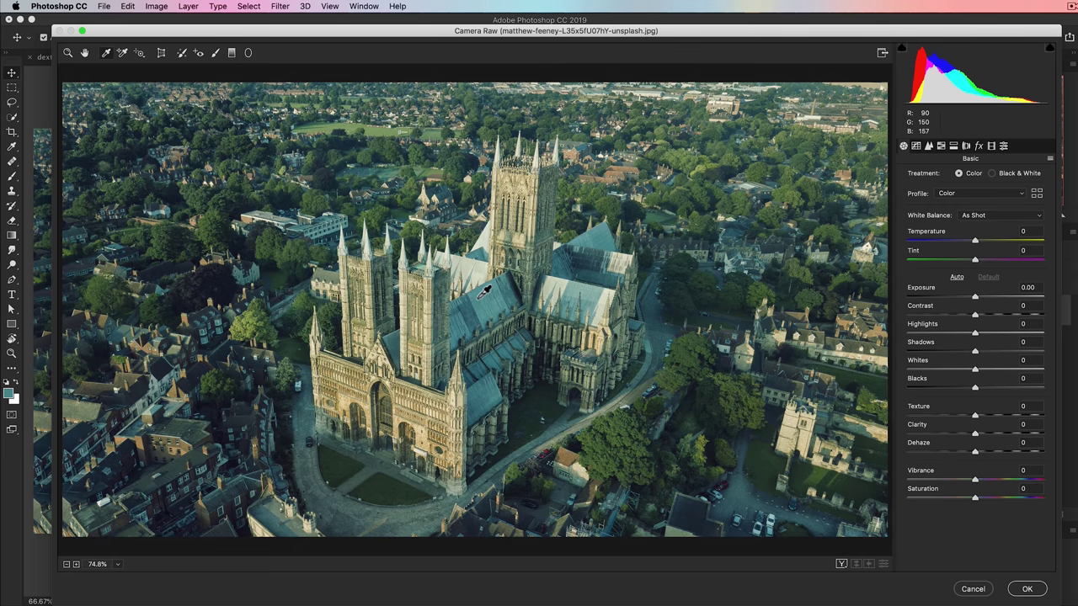
Warm the cathedral by sampling its roof for white balance, apply, then undo and redo to compare
click(481, 294)
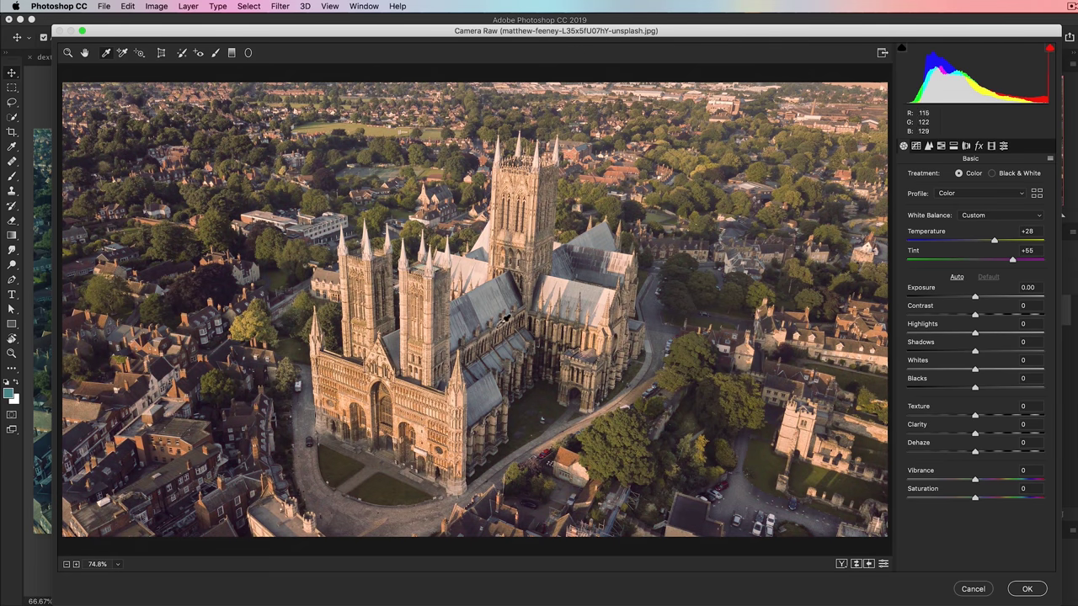
click(1029, 588)
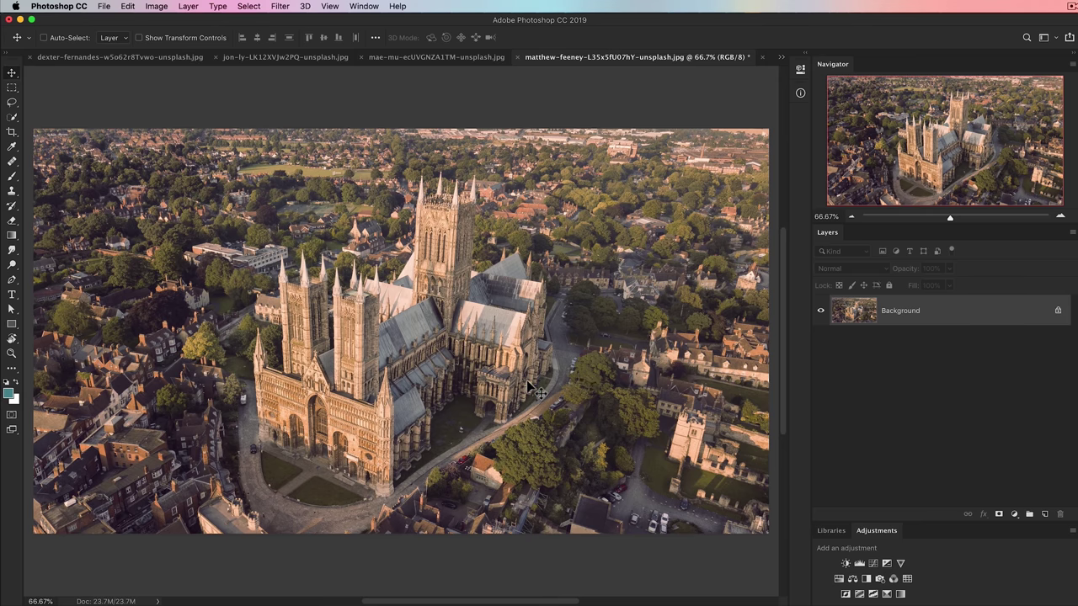
key(super+z)
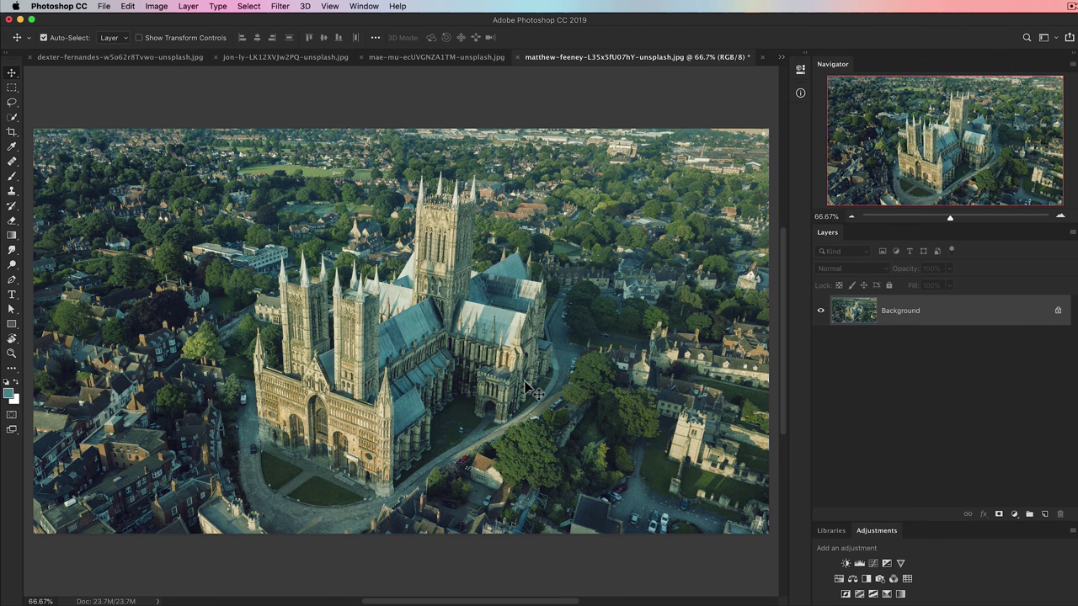
key(super+z)
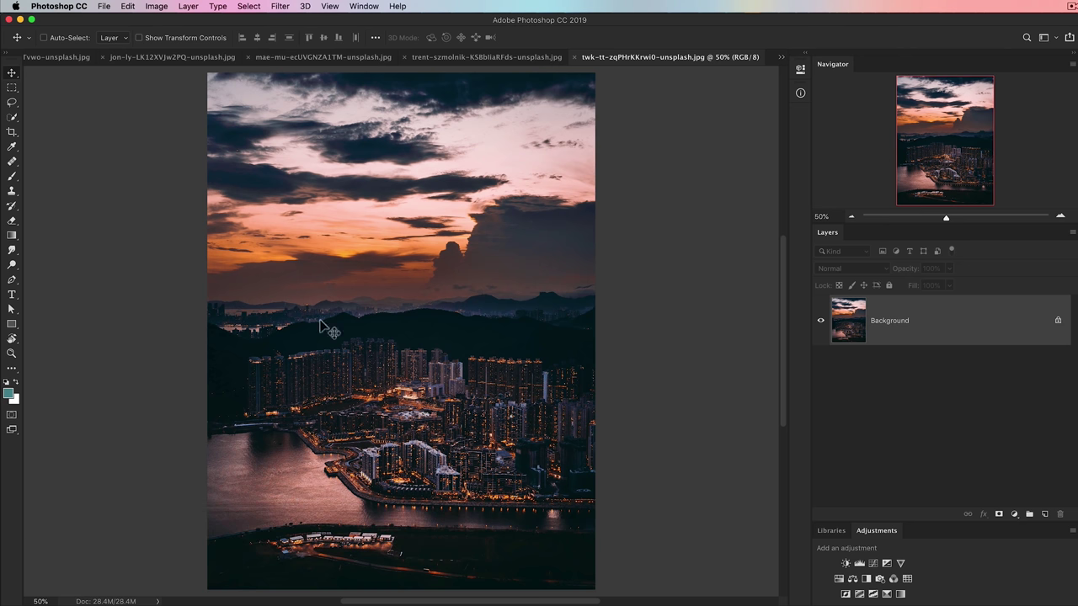
Reveal the hidden banana easter egg through Edit Toolbar, then select the Move tool
click(13, 370)
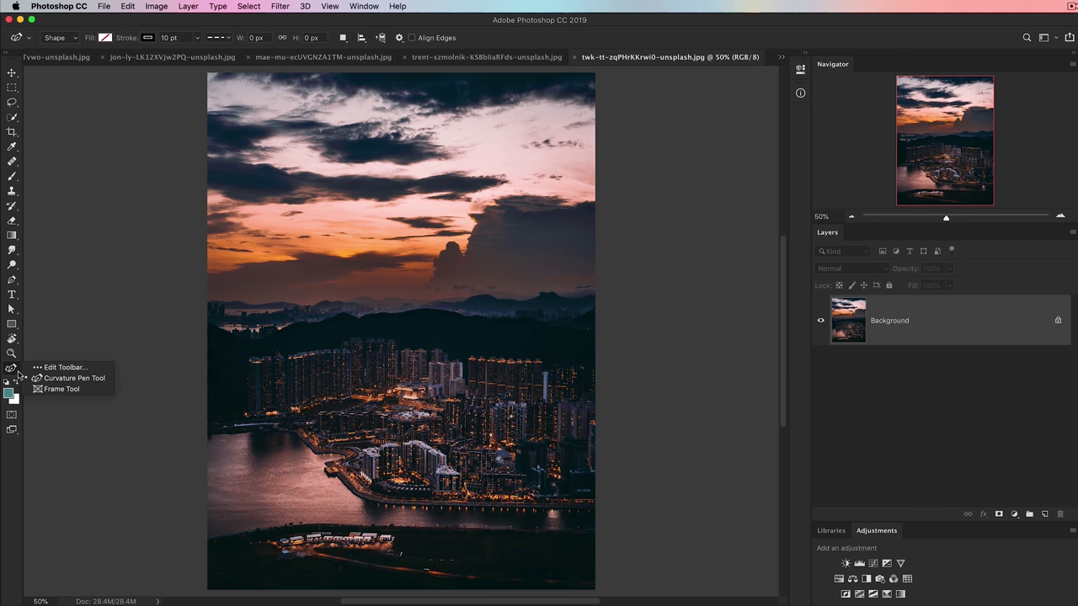
click(67, 368)
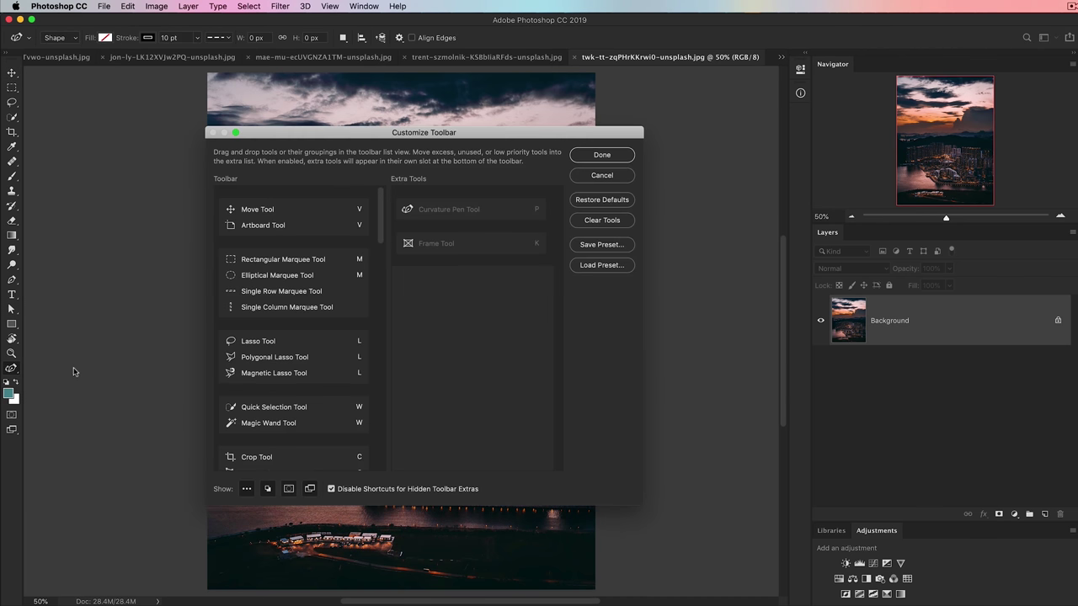
click(587, 157)
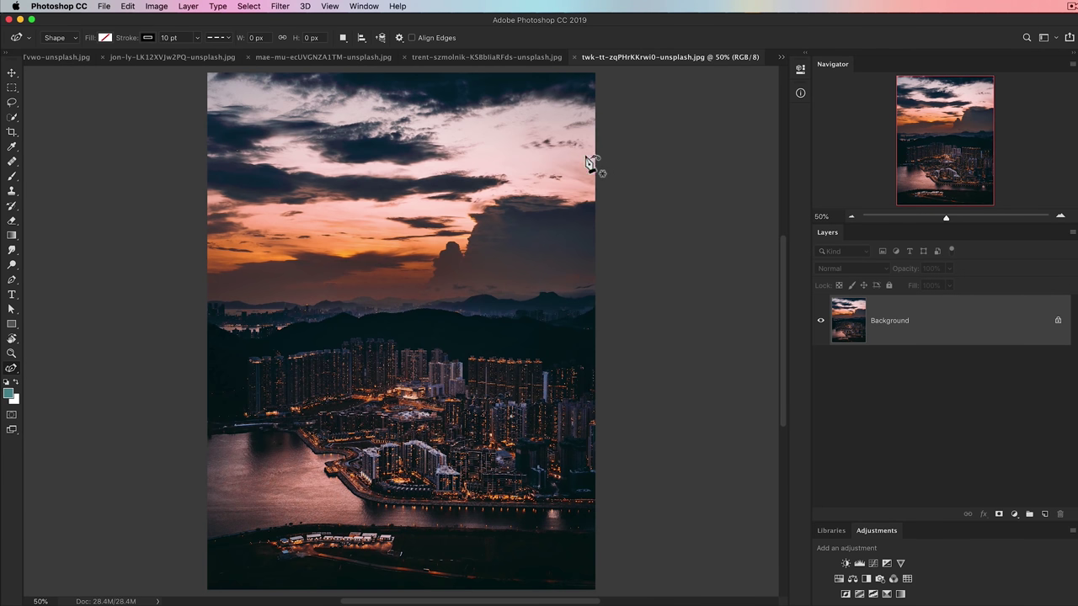
click(13, 74)
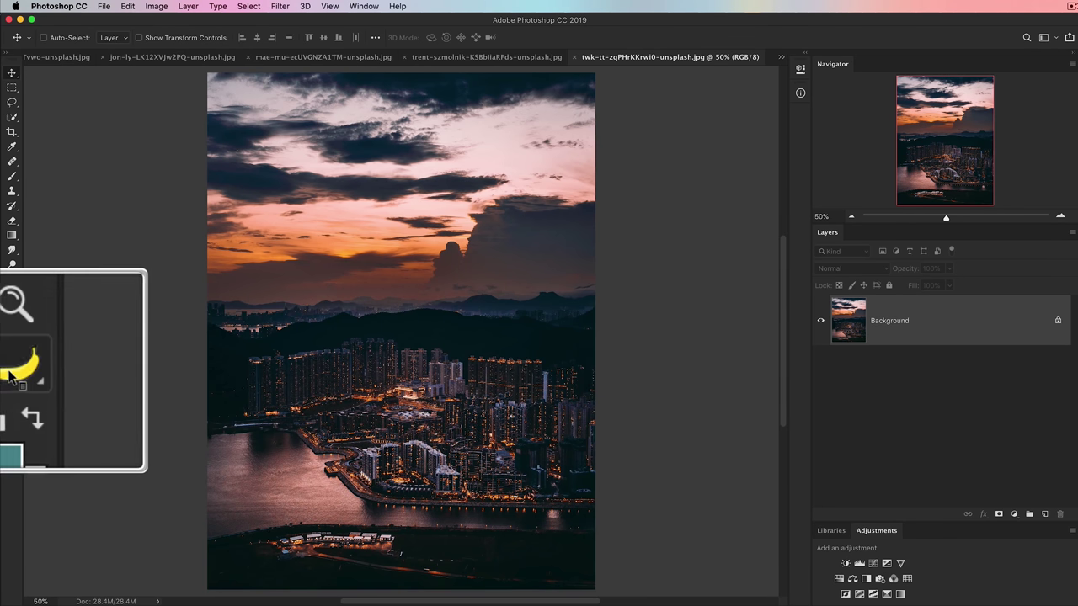